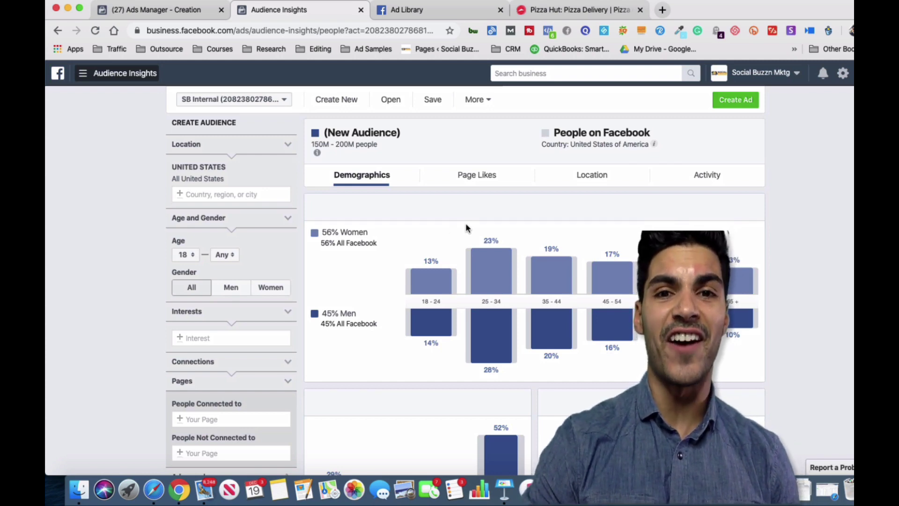
Examine the default United States audience's demographics, covering age, gender, relationship status, education level and job titles
{"action": "scroll", "coordinate": [466, 228], "scroll_direction": "down", "scroll_amount": 2}
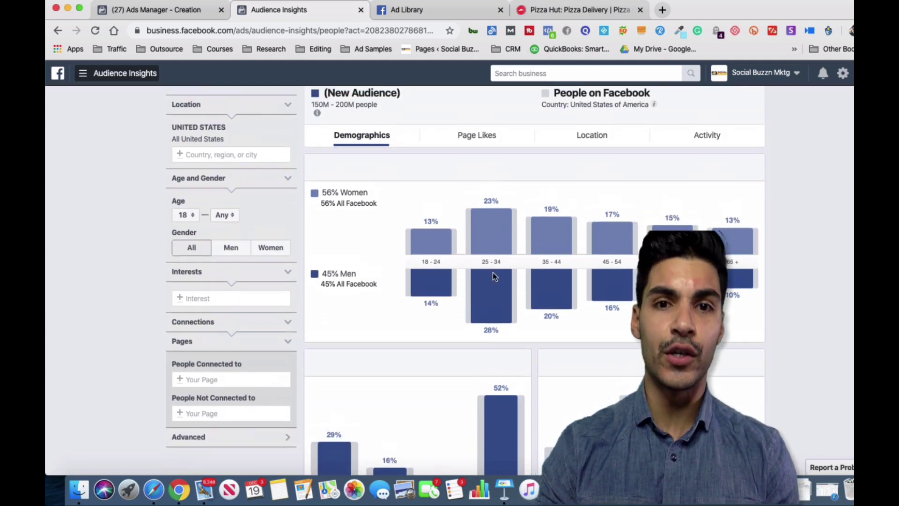
{"action": "scroll", "coordinate": [496, 276], "scroll_direction": "down", "scroll_amount": 10}
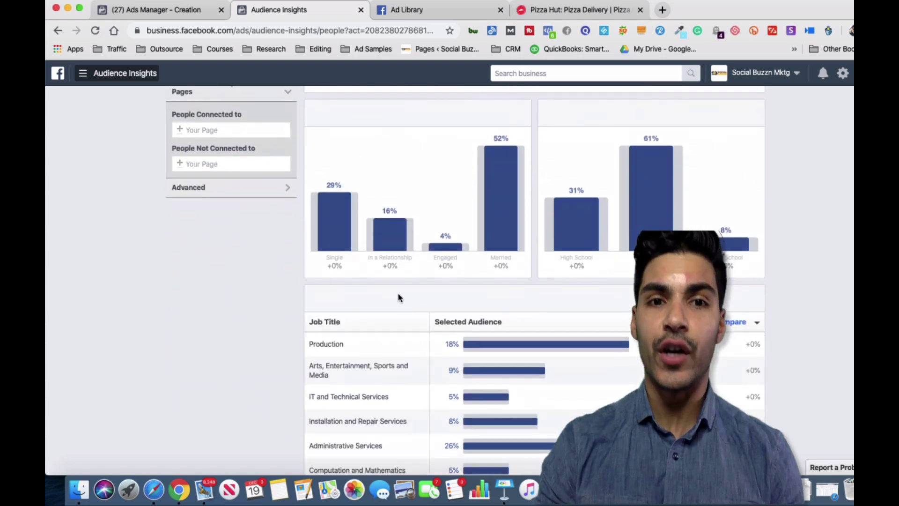
{"action": "scroll", "coordinate": [398, 296], "scroll_direction": "up", "scroll_amount": 3}
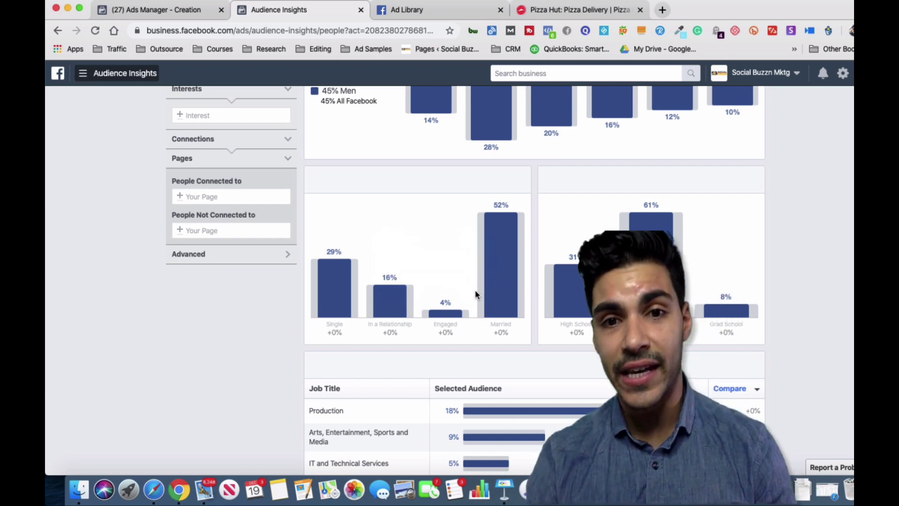
{"action": "scroll", "coordinate": [475, 294], "scroll_direction": "down", "scroll_amount": 5}
{"action": "scroll", "coordinate": [453, 325], "scroll_direction": "down", "scroll_amount": 1}
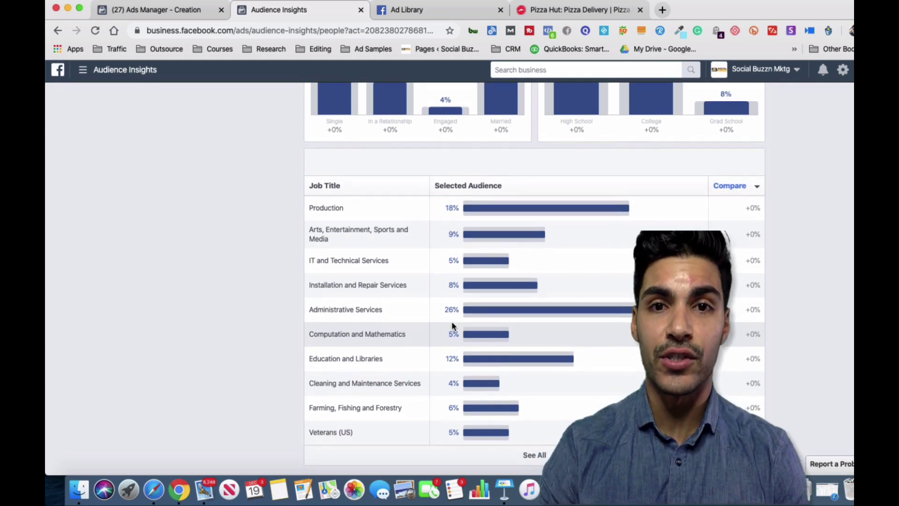
{"action": "scroll", "coordinate": [452, 326], "scroll_direction": "up", "scroll_amount": 20}
{"action": "scroll", "coordinate": [452, 323], "scroll_direction": "down", "scroll_amount": 2}
{"action": "scroll", "coordinate": [452, 323], "scroll_direction": "up", "scroll_amount": 2}
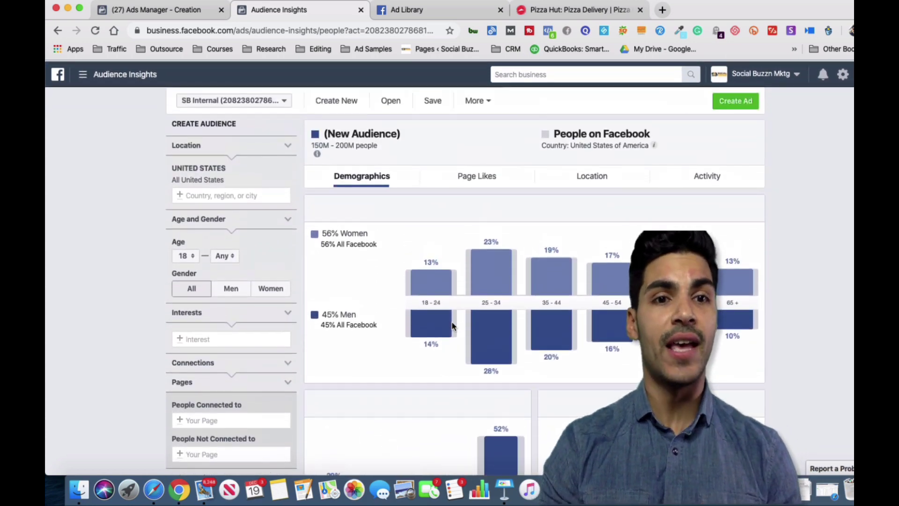
Add Real estate from the Business and industry category as an interest for the new audience
{"action": "scroll", "coordinate": [365, 304], "scroll_direction": "down", "scroll_amount": 2}
{"action": "scroll", "coordinate": [352, 308], "scroll_direction": "down", "scroll_amount": 1}
{"action": "left_click", "coordinate": [241, 257]}
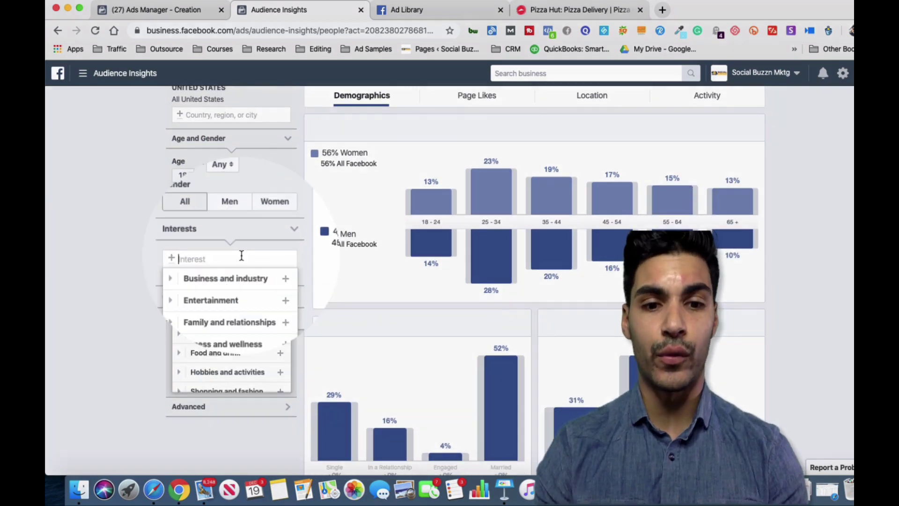
{"action": "type", "text": "real estate"}
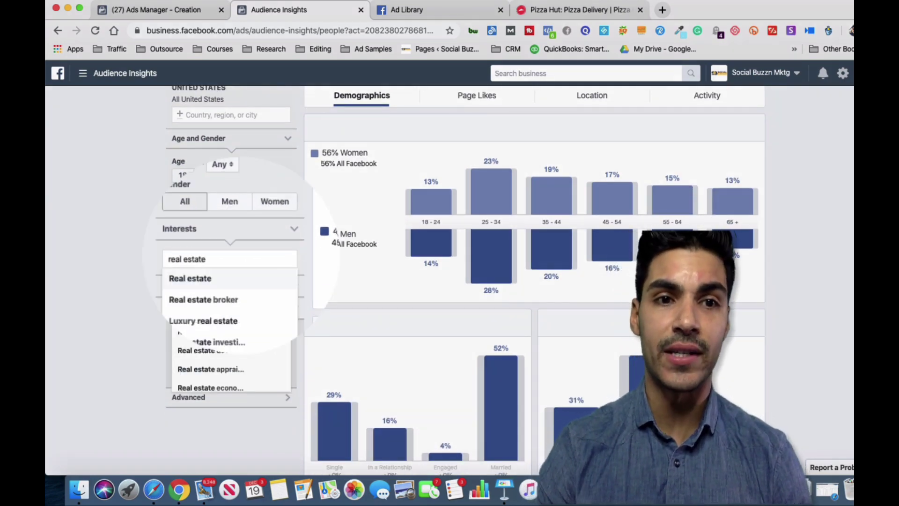
{"action": "left_click", "coordinate": [220, 281]}
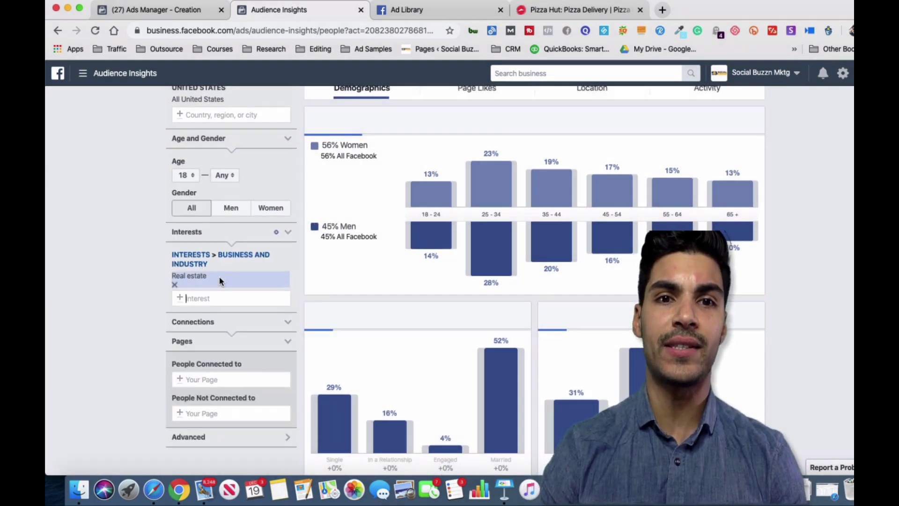
Add Zillow as a second interest for the audience alongside Real estate
{"action": "scroll", "coordinate": [426, 226], "scroll_direction": "down", "scroll_amount": 3}
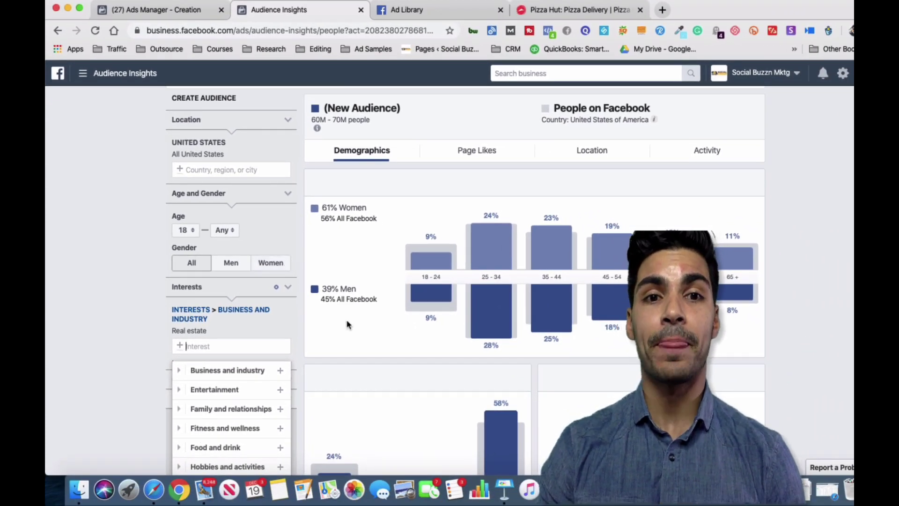
{"action": "scroll", "coordinate": [366, 332], "scroll_direction": "down", "scroll_amount": 1}
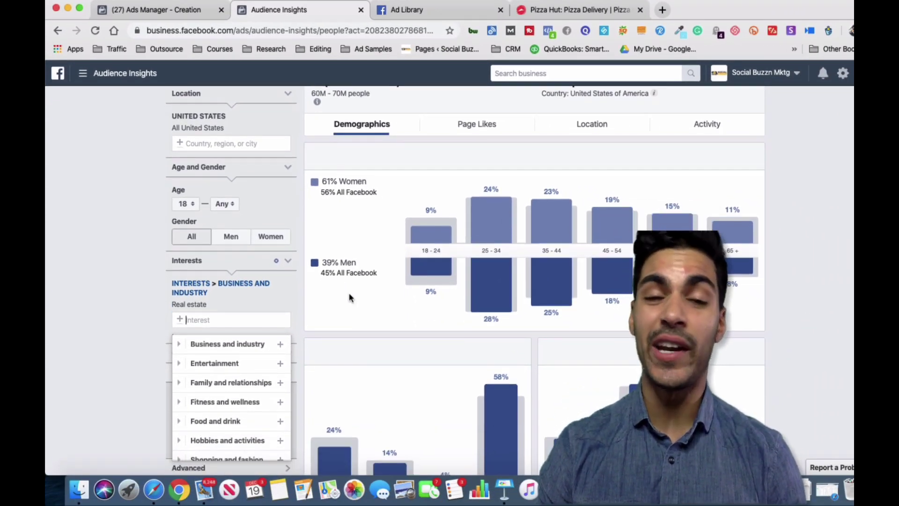
{"action": "scroll", "coordinate": [350, 296], "scroll_direction": "down", "scroll_amount": 3}
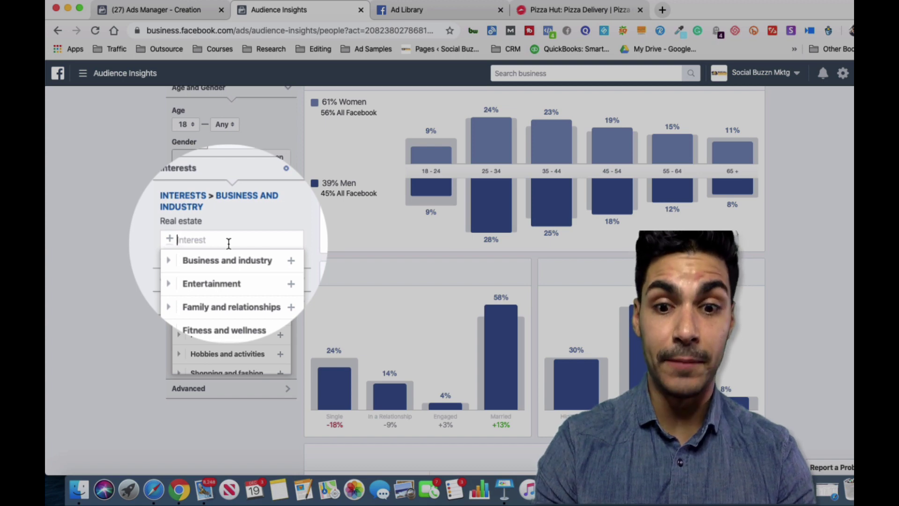
{"action": "type", "text": "zillow"}
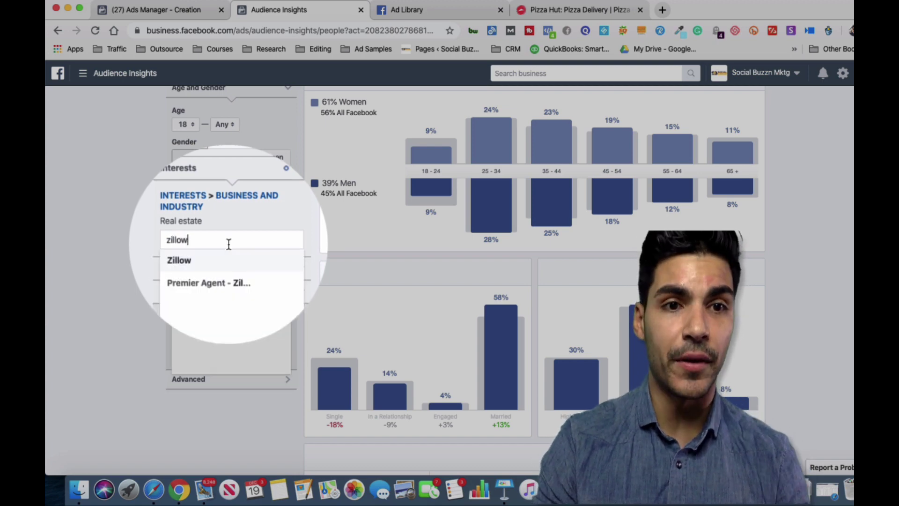
{"action": "left_click", "coordinate": [204, 263]}
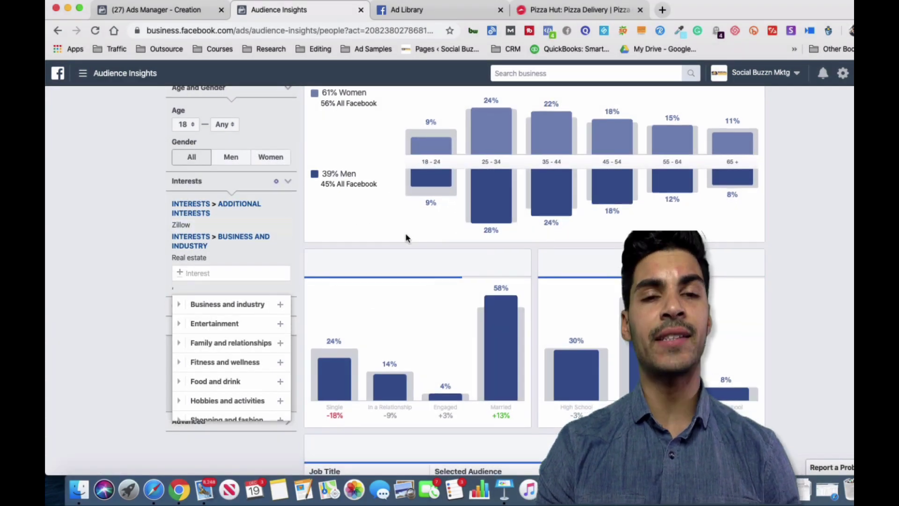
Examine the demographics of the audience interested in Real estate and Zillow, comparing its age, gender, relationship and education charts with all of Facebook
{"action": "scroll", "coordinate": [405, 237], "scroll_direction": "up", "scroll_amount": 3}
{"action": "scroll", "coordinate": [406, 238], "scroll_direction": "down", "scroll_amount": 8}
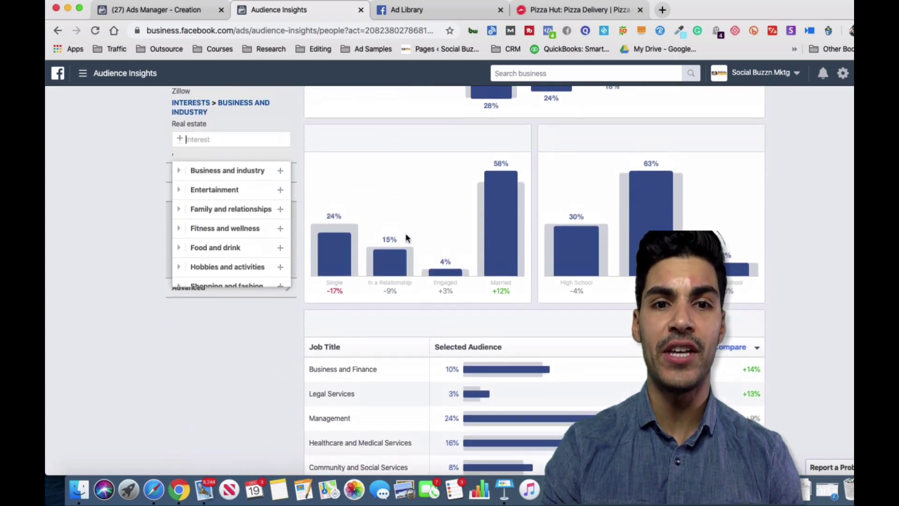
{"action": "scroll", "coordinate": [406, 238], "scroll_direction": "up", "scroll_amount": 8}
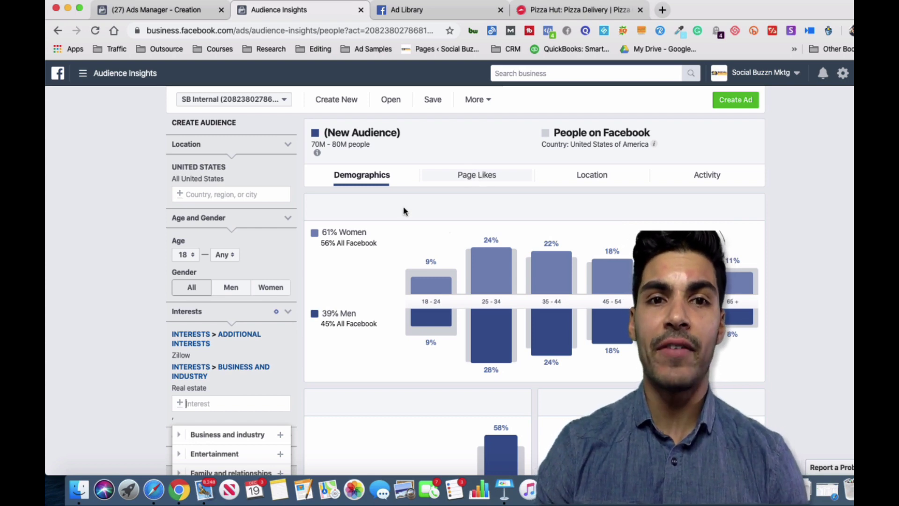
{"action": "scroll", "coordinate": [409, 276], "scroll_direction": "down", "scroll_amount": 2}
{"action": "scroll", "coordinate": [409, 279], "scroll_direction": "up", "scroll_amount": 2}
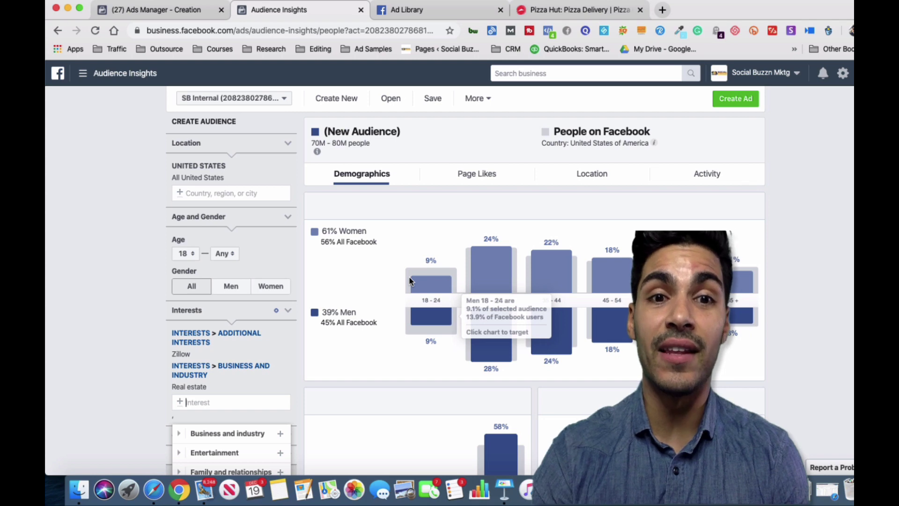
{"action": "scroll", "coordinate": [409, 277], "scroll_direction": "down", "scroll_amount": 2}
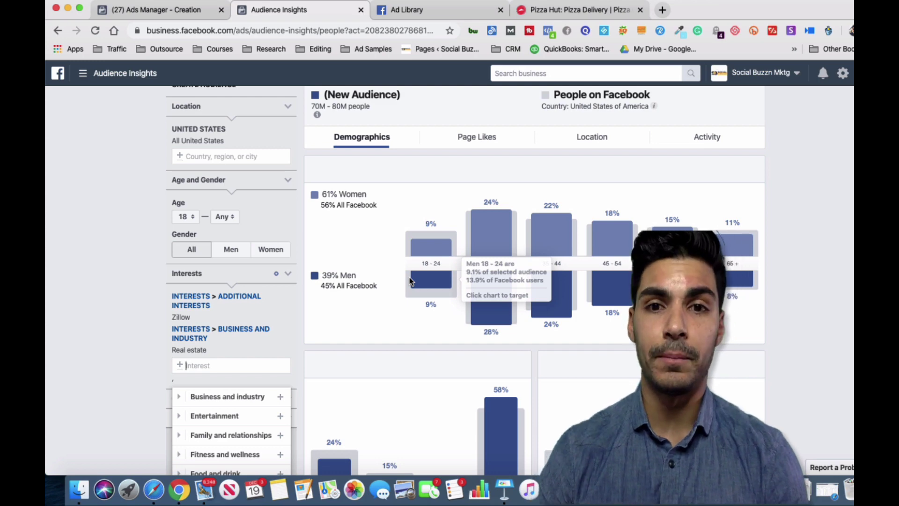
{"action": "scroll", "coordinate": [409, 276], "scroll_direction": "up", "scroll_amount": 2}
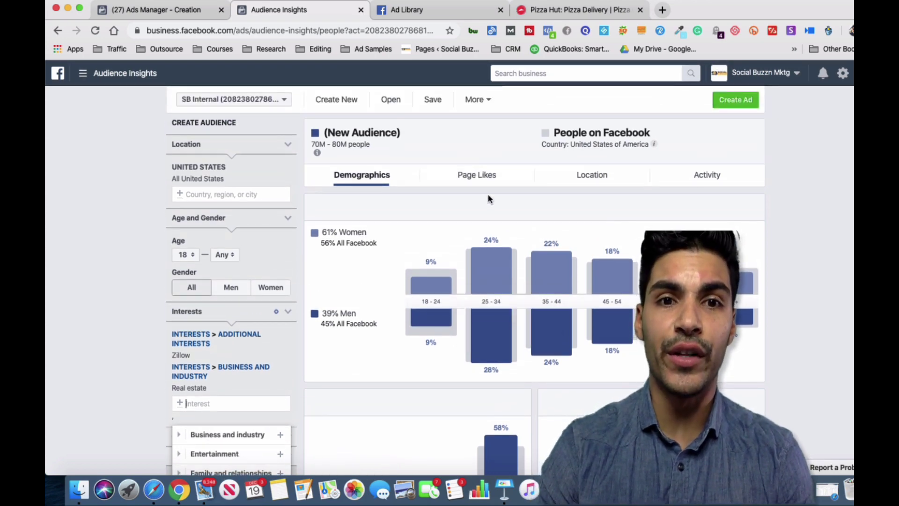
{"action": "scroll", "coordinate": [490, 197], "scroll_direction": "down", "scroll_amount": 5}
{"action": "scroll", "coordinate": [487, 199], "scroll_direction": "up", "scroll_amount": 3}
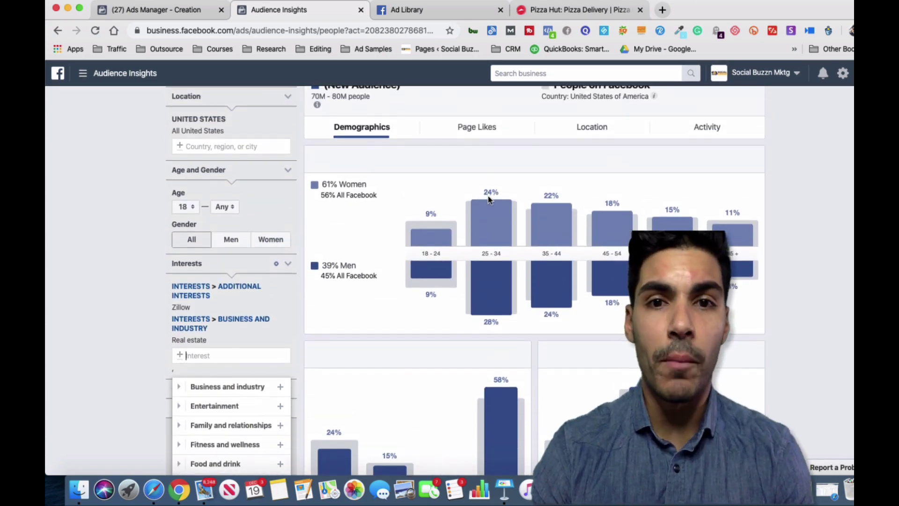
{"action": "scroll", "coordinate": [488, 198], "scroll_direction": "down", "scroll_amount": 2}
{"action": "scroll", "coordinate": [488, 199], "scroll_direction": "up", "scroll_amount": 2}
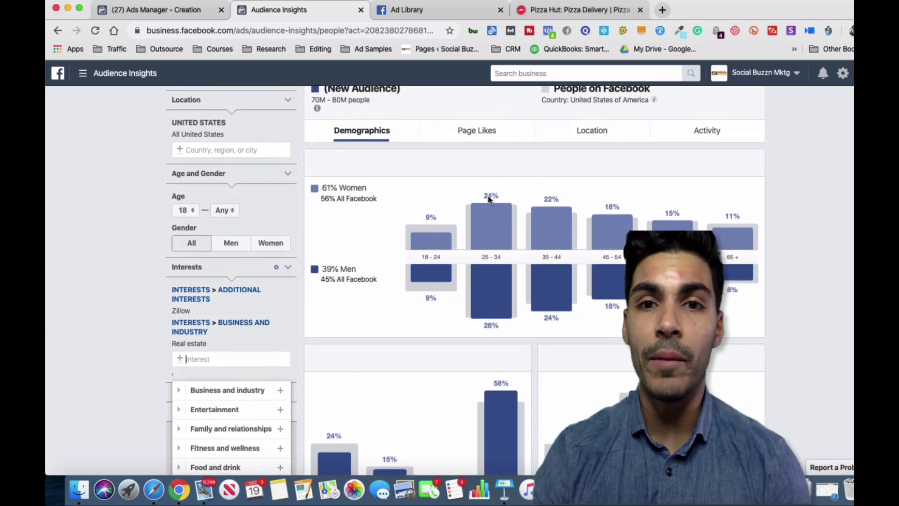
{"action": "scroll", "coordinate": [488, 195], "scroll_direction": "down", "scroll_amount": 2}
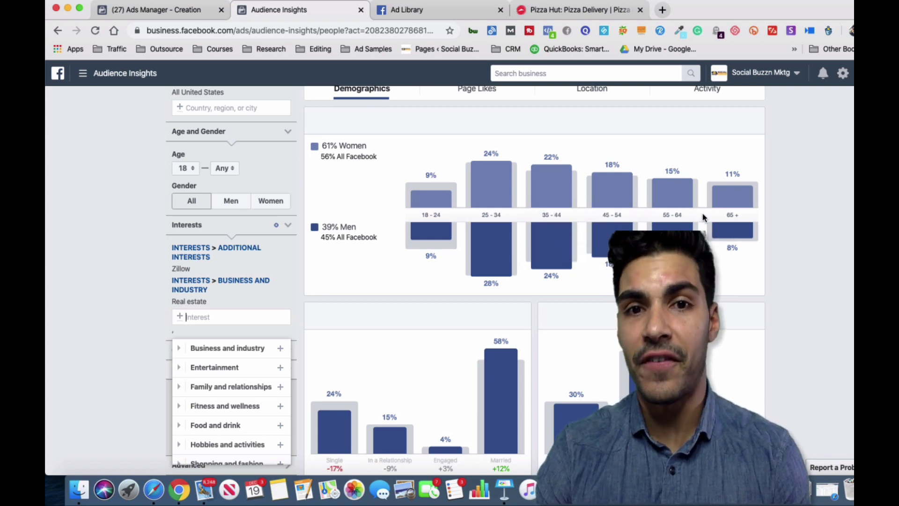
{"action": "scroll", "coordinate": [701, 212], "scroll_direction": "down", "scroll_amount": 2}
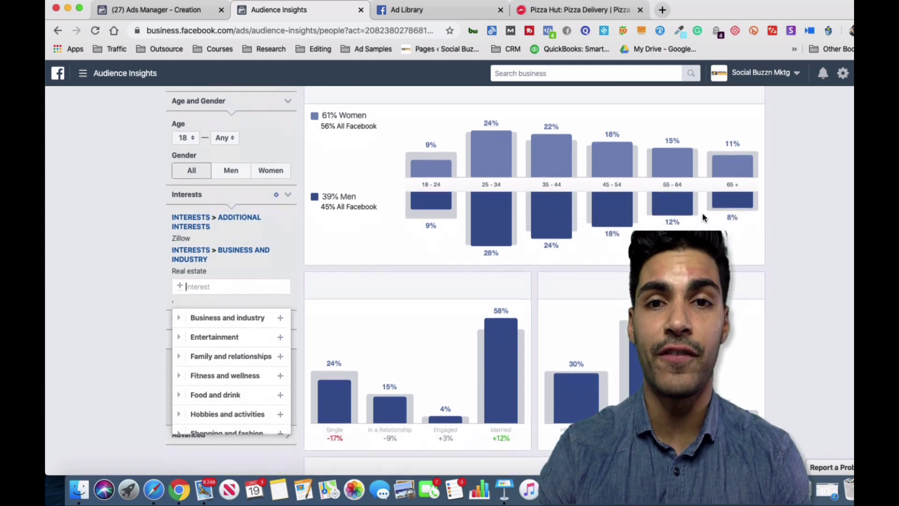
{"action": "scroll", "coordinate": [691, 210], "scroll_direction": "up", "scroll_amount": 1}
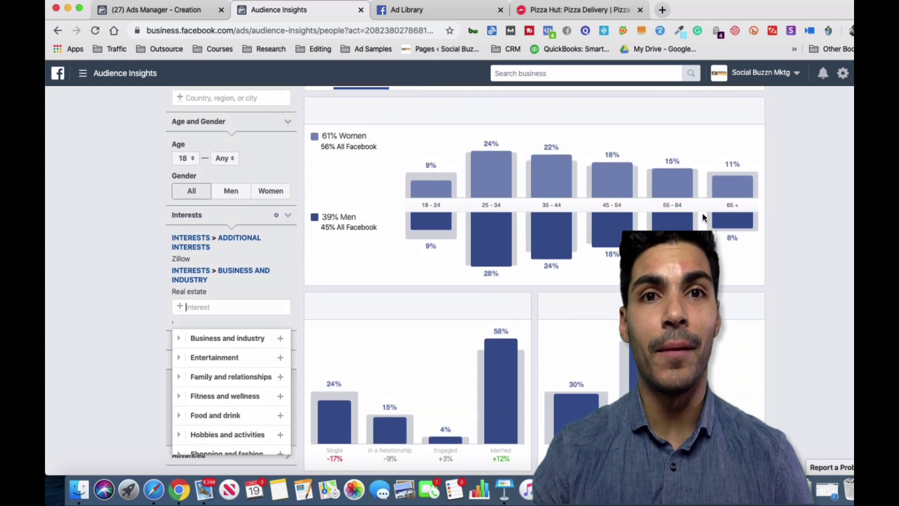
{"action": "scroll", "coordinate": [702, 214], "scroll_direction": "down", "scroll_amount": 3}
{"action": "scroll", "coordinate": [701, 213], "scroll_direction": "up", "scroll_amount": 5}
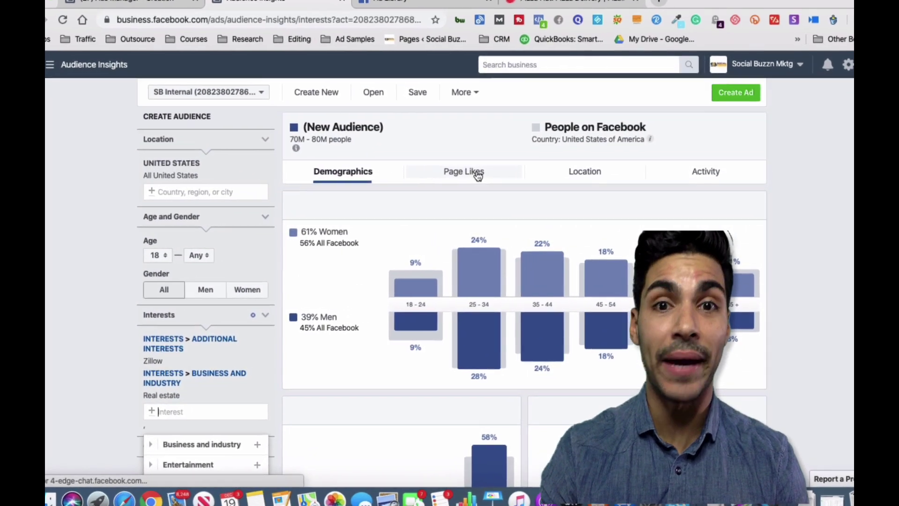
Show the audience's Page Likes and review the top page categories and the individual pages' relevance and affinity
{"action": "left_click", "coordinate": [491, 177]}
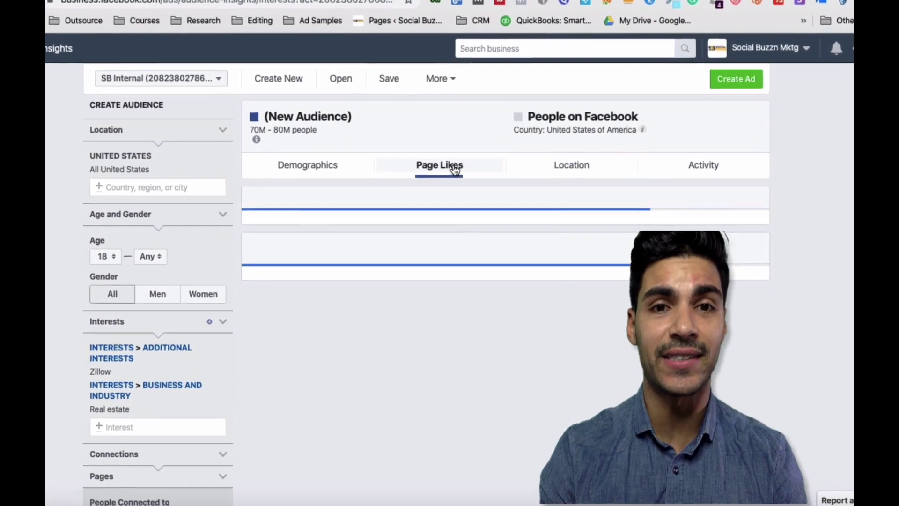
{"action": "scroll", "coordinate": [414, 189], "scroll_direction": "down", "scroll_amount": 3}
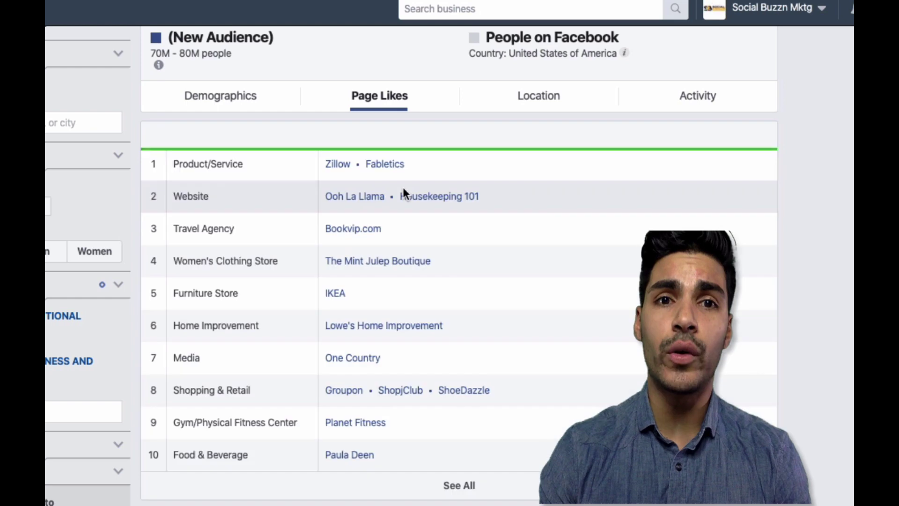
{"action": "scroll", "coordinate": [403, 192], "scroll_direction": "down", "scroll_amount": 1}
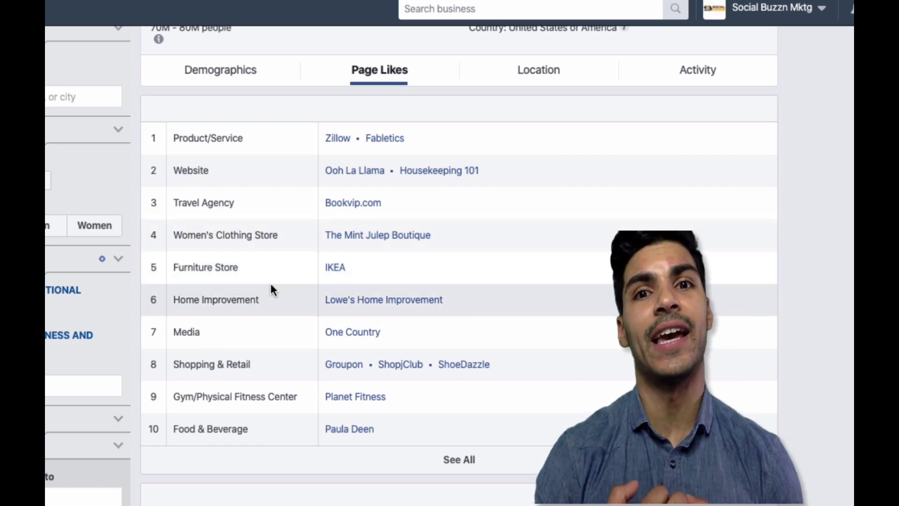
{"action": "scroll", "coordinate": [271, 287], "scroll_direction": "down", "scroll_amount": 8}
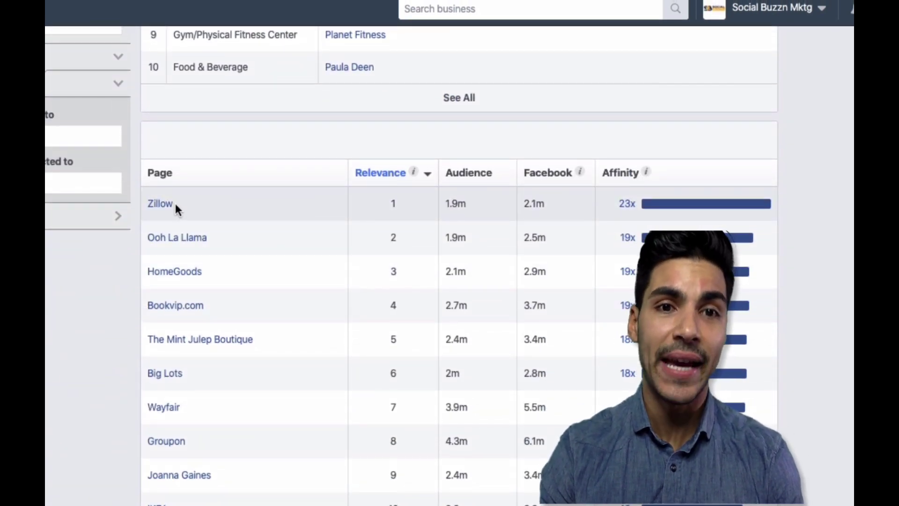
{"action": "mouse_move", "coordinate": [185, 240]}
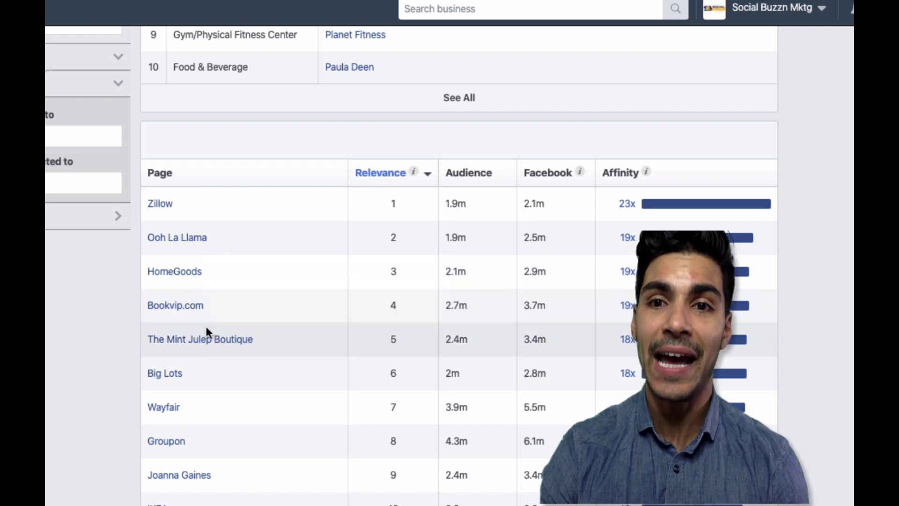
{"action": "mouse_move", "coordinate": [662, 217]}
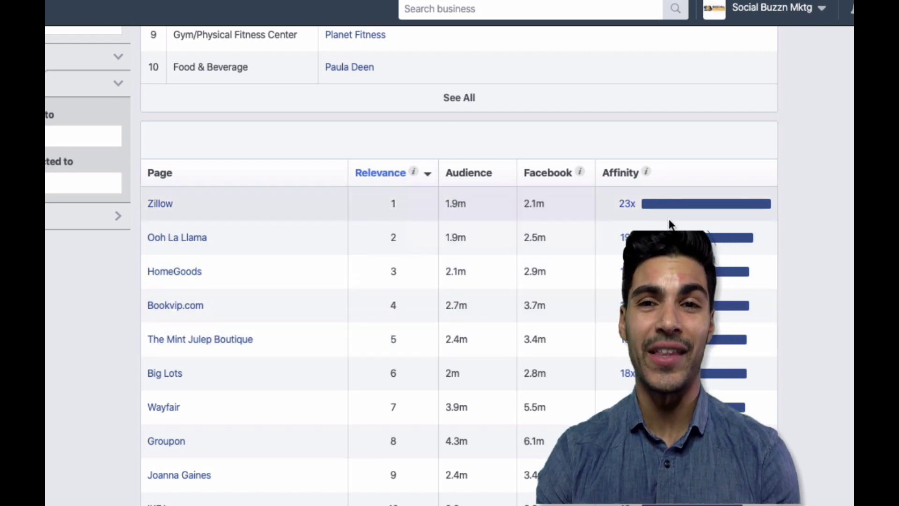
{"action": "scroll", "coordinate": [669, 227], "scroll_direction": "up", "scroll_amount": 2}
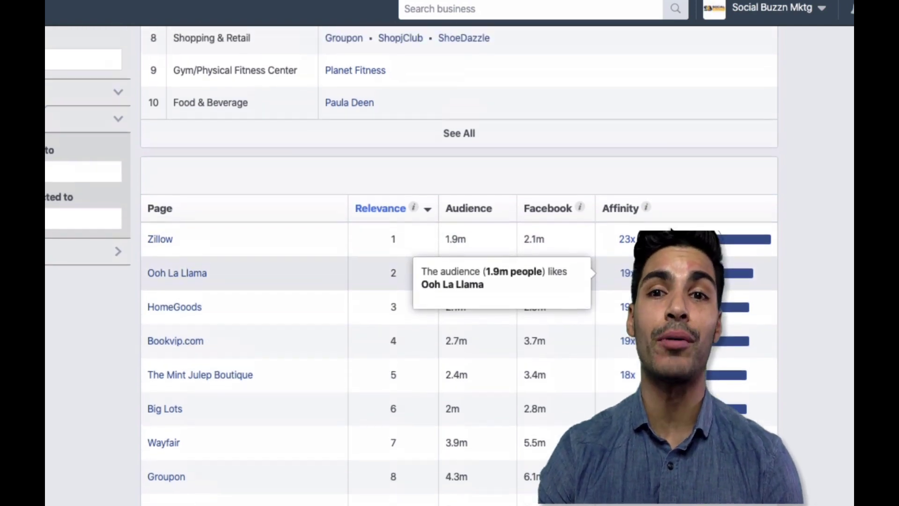
Show the audience's Location insights and review its top cities
{"action": "scroll", "coordinate": [670, 230], "scroll_direction": "up", "scroll_amount": 9}
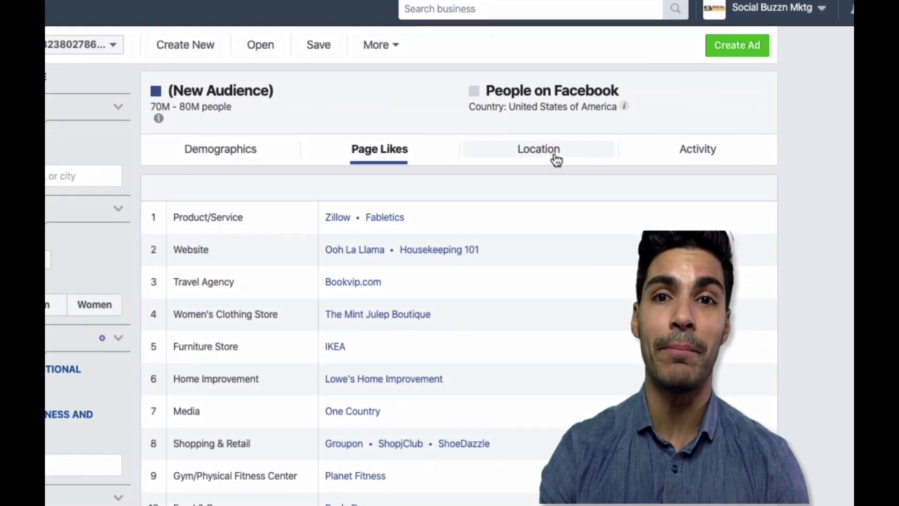
{"action": "left_click", "coordinate": [548, 157]}
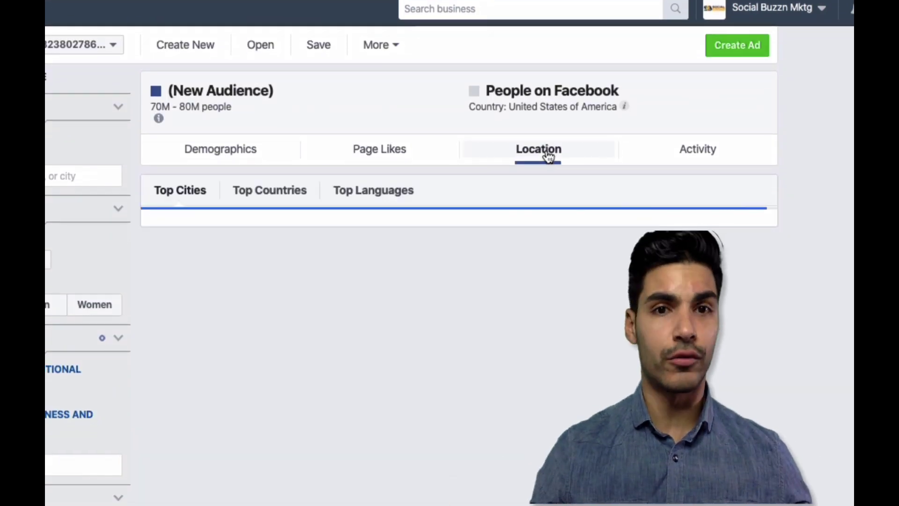
{"action": "scroll", "coordinate": [548, 157], "scroll_direction": "down", "scroll_amount": 2}
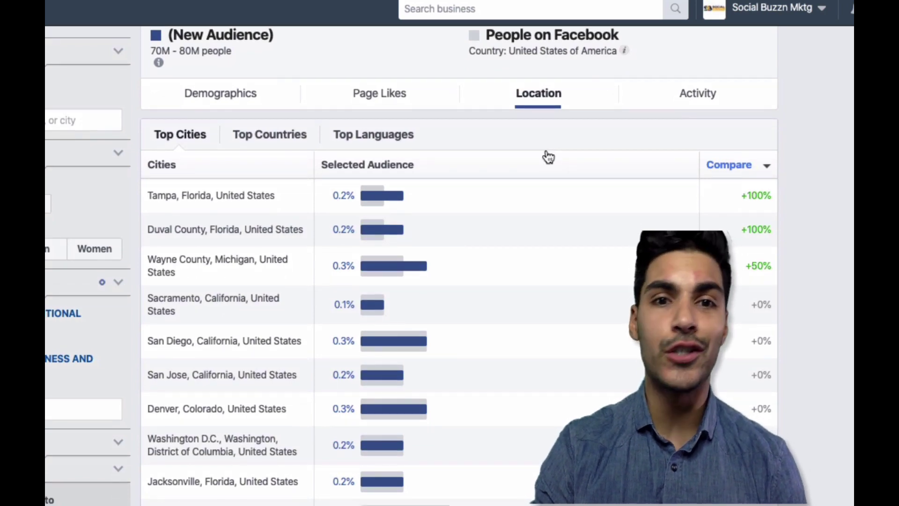
{"action": "scroll", "coordinate": [547, 150], "scroll_direction": "up", "scroll_amount": 2}
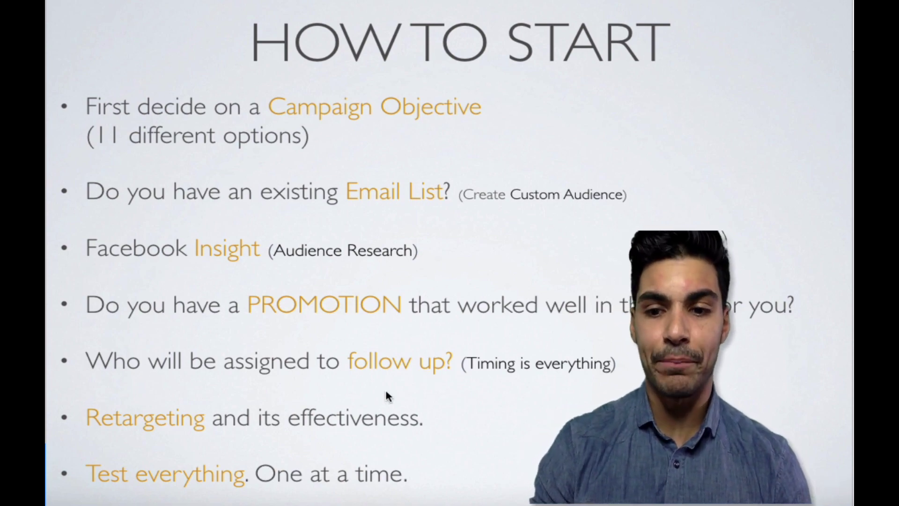
{"action": "key", "text": "Down"}
{"action": "key", "text": "Down"}
{"action": "key", "text": "Up"}
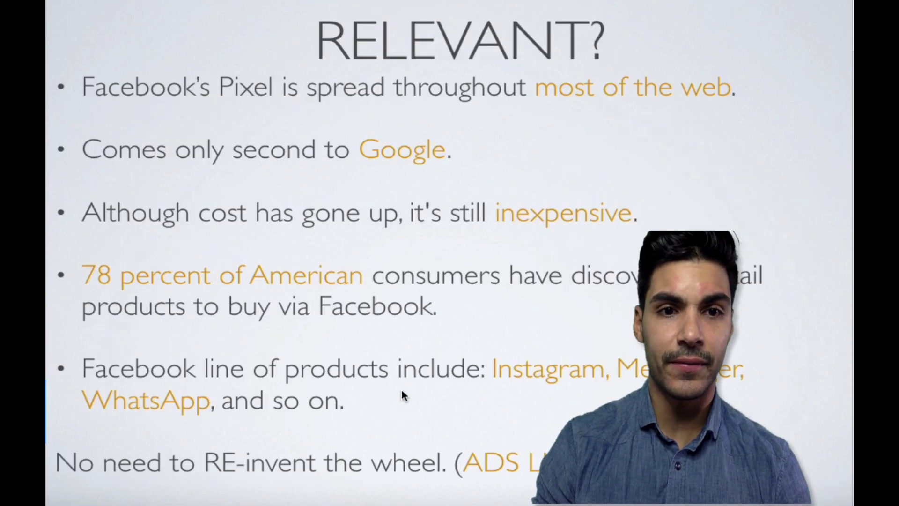
{"action": "key", "text": "Up"}
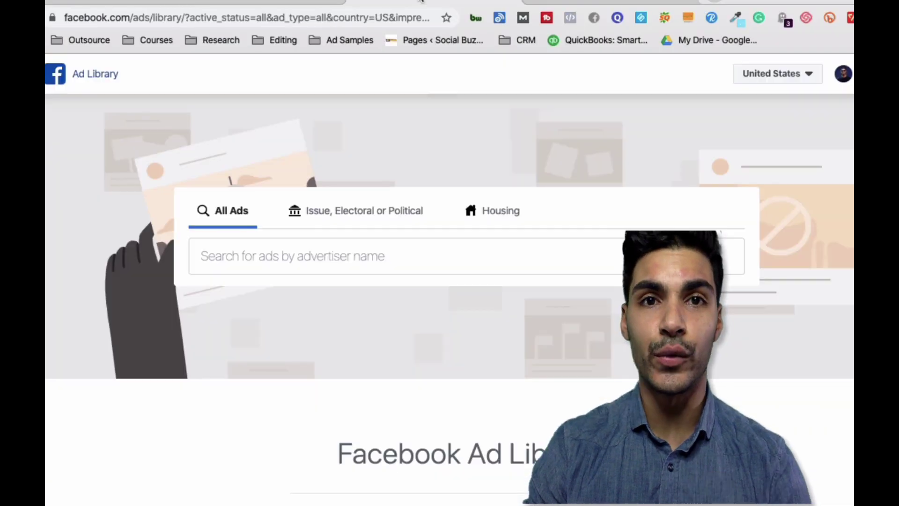
Switch to the Facebook Ad Library and show the ads run by the advertiser Century 21 from the recent searches
{"action": "left_click", "coordinate": [233, 17]}
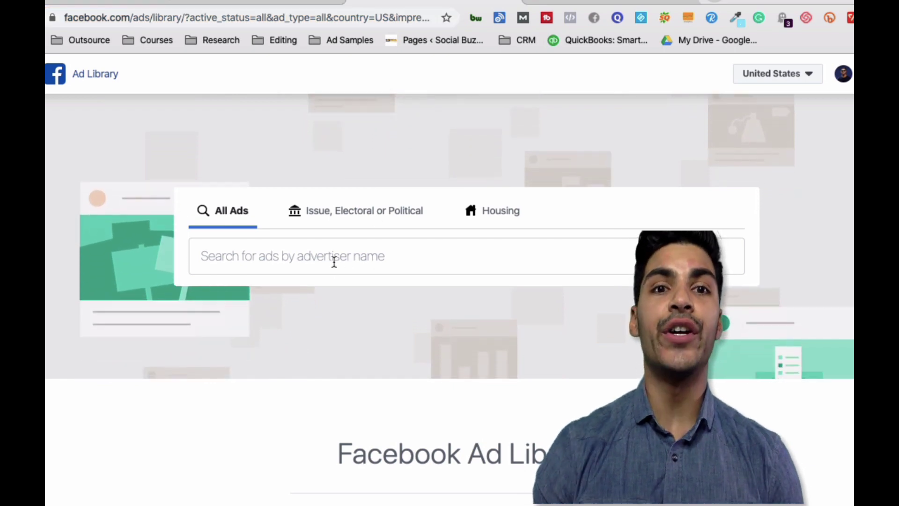
{"action": "left_click", "coordinate": [333, 257]}
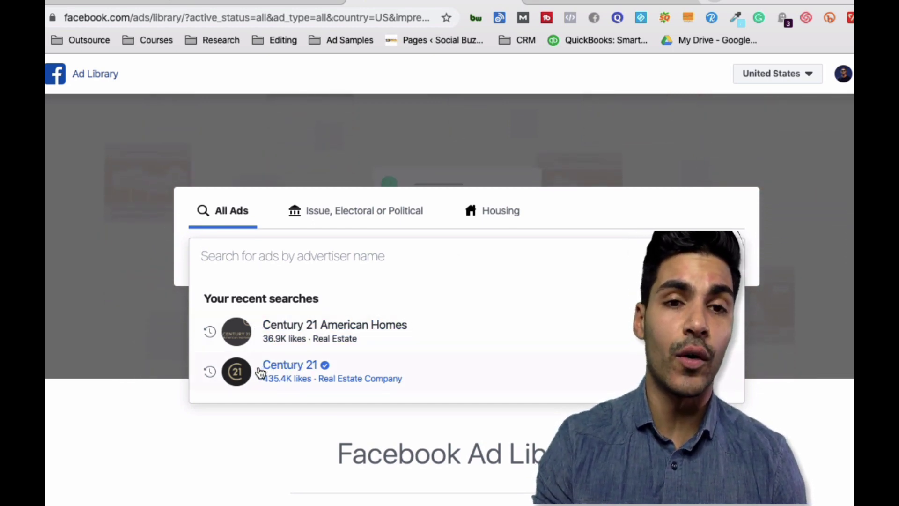
{"action": "left_click", "coordinate": [237, 372]}
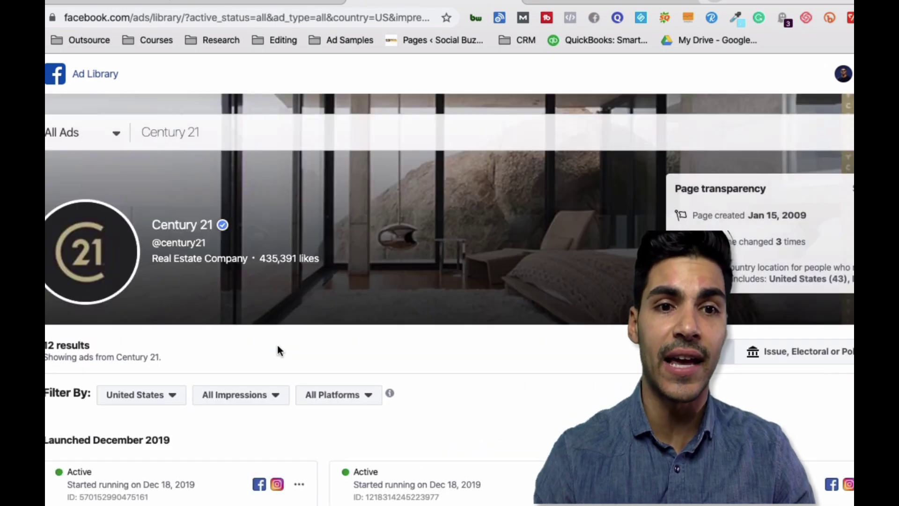
Examine Century 21's ads launched in December 2019, comparing their copy, images, videos and offers
{"action": "scroll", "coordinate": [278, 345], "scroll_direction": "down", "scroll_amount": 1}
{"action": "scroll", "coordinate": [276, 346], "scroll_direction": "down", "scroll_amount": 6}
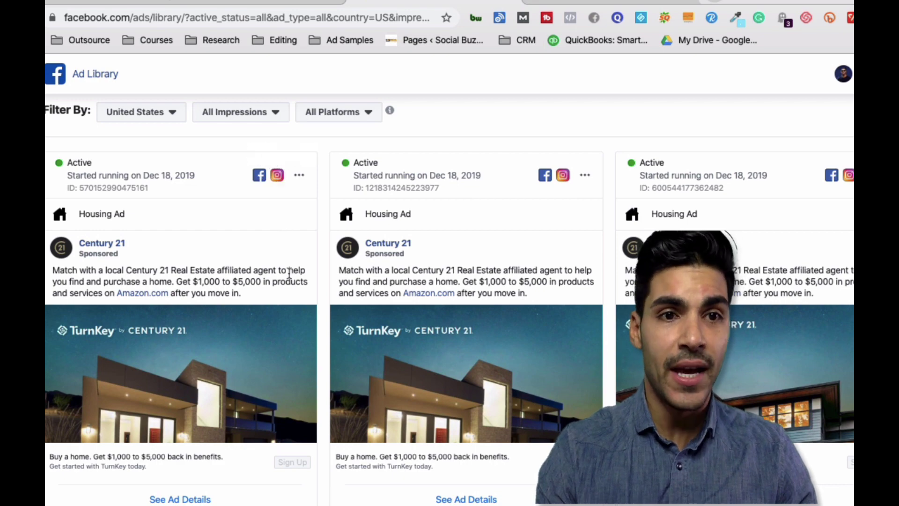
{"action": "scroll", "coordinate": [218, 254], "scroll_direction": "down", "scroll_amount": 2}
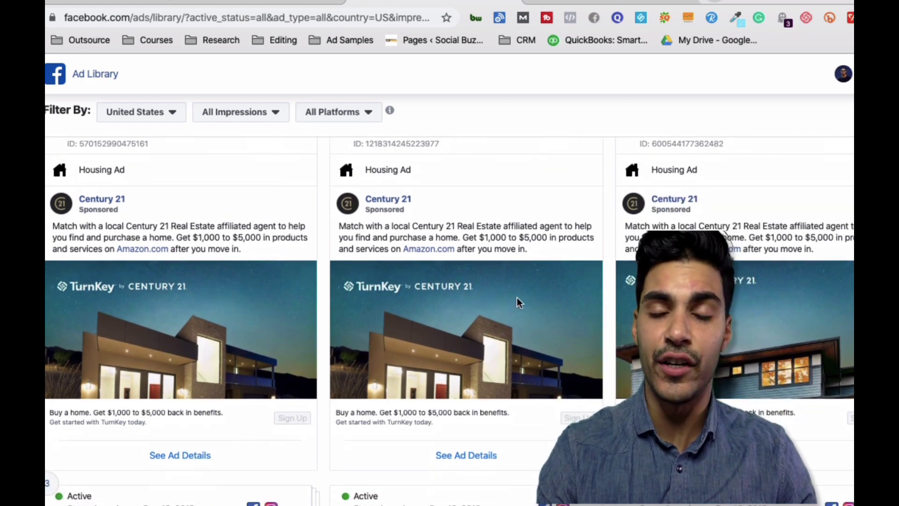
{"action": "scroll", "coordinate": [736, 337], "scroll_direction": "down", "scroll_amount": 3}
{"action": "scroll", "coordinate": [735, 342], "scroll_direction": "down", "scroll_amount": 12}
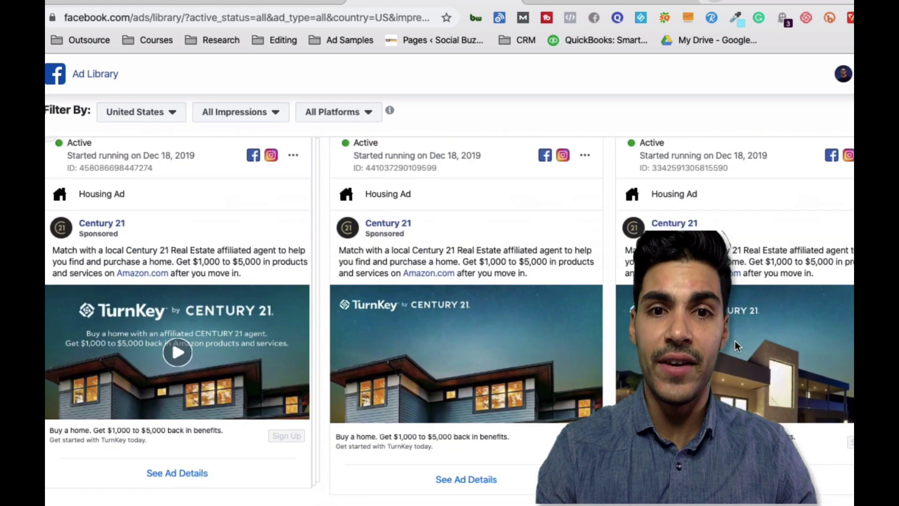
{"action": "scroll", "coordinate": [734, 341], "scroll_direction": "up", "scroll_amount": 1}
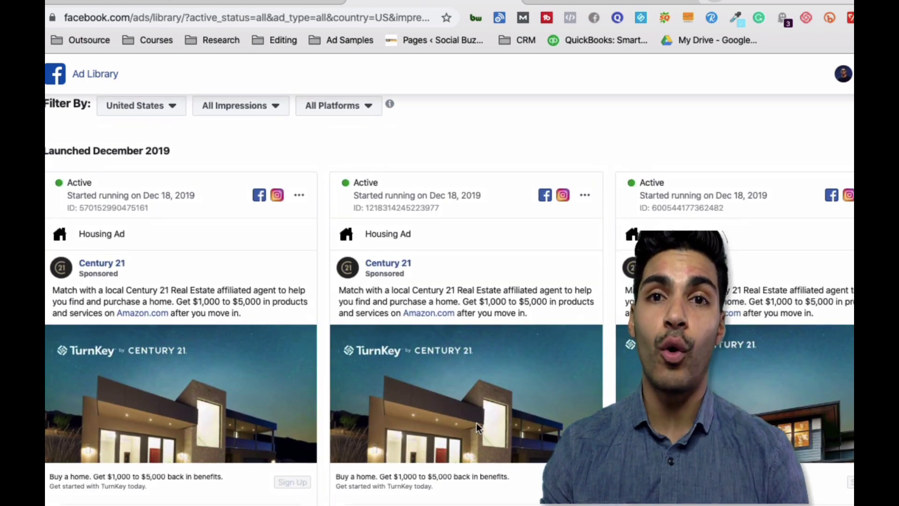
{"action": "scroll", "coordinate": [476, 423], "scroll_direction": "up", "scroll_amount": 1}
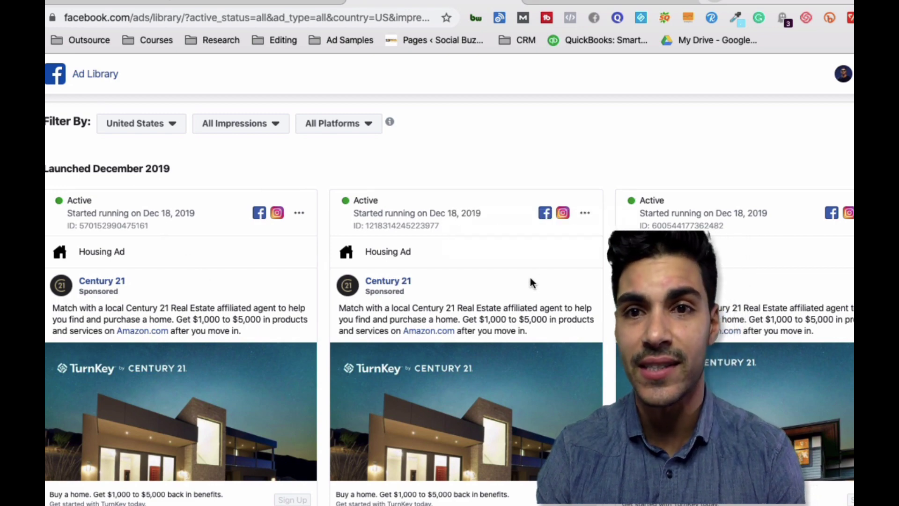
{"action": "scroll", "coordinate": [530, 280], "scroll_direction": "down", "scroll_amount": 10}
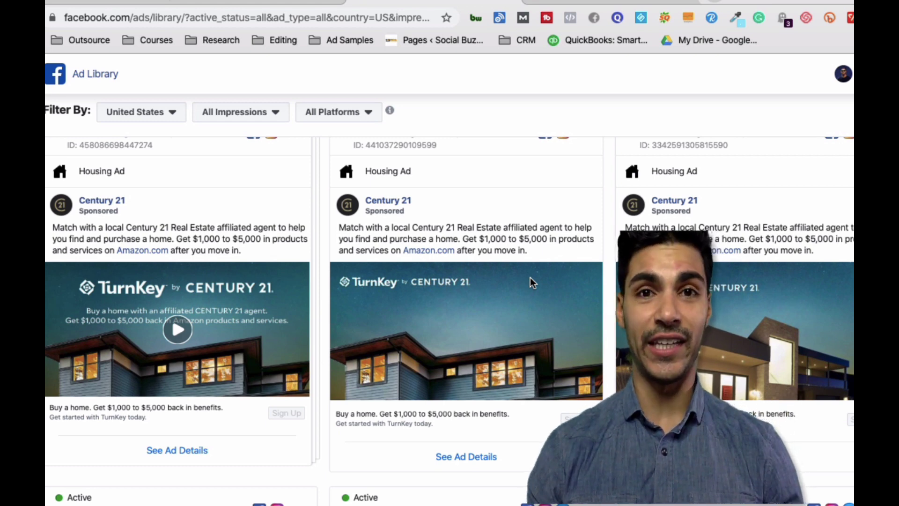
{"action": "scroll", "coordinate": [531, 281], "scroll_direction": "up", "scroll_amount": 10}
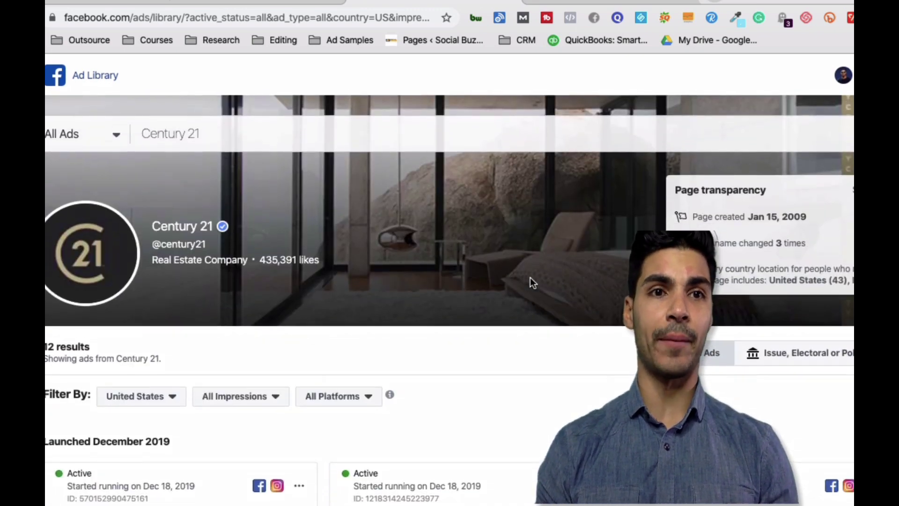
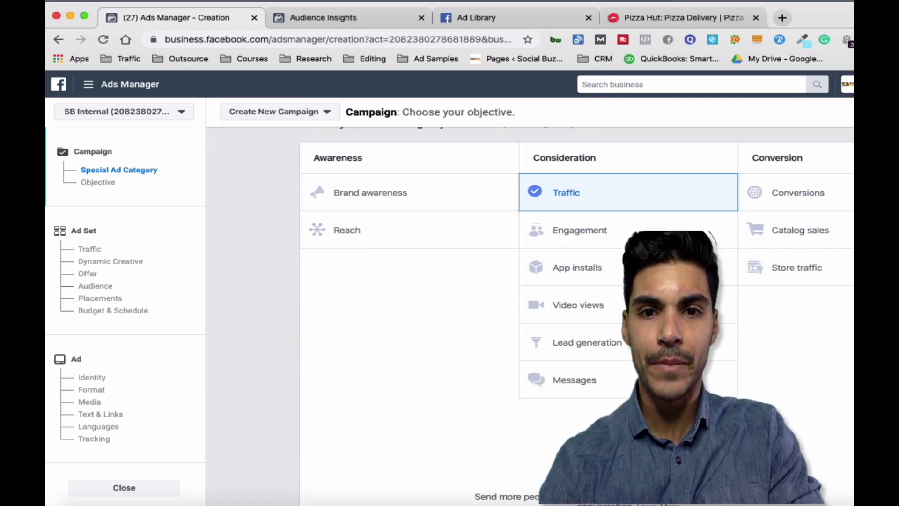
Name the Traffic campaign "Traffic website visits" and continue to the ad set settings
{"action": "left_click", "coordinate": [598, 261]}
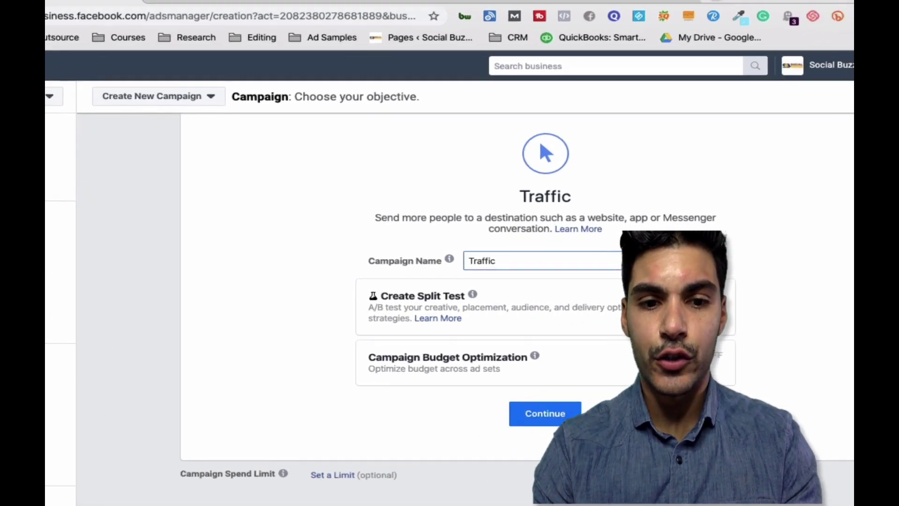
{"action": "type", "text": "websit"}
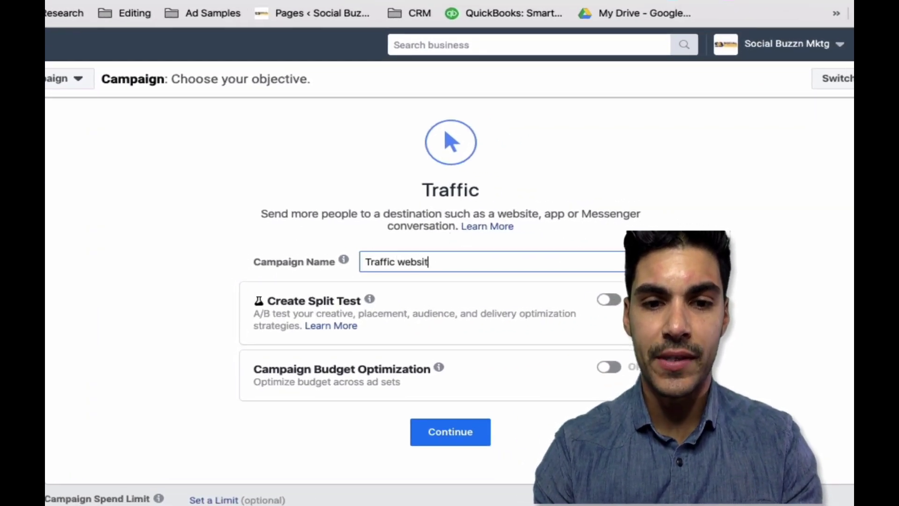
{"action": "type", "text": "e visits"}
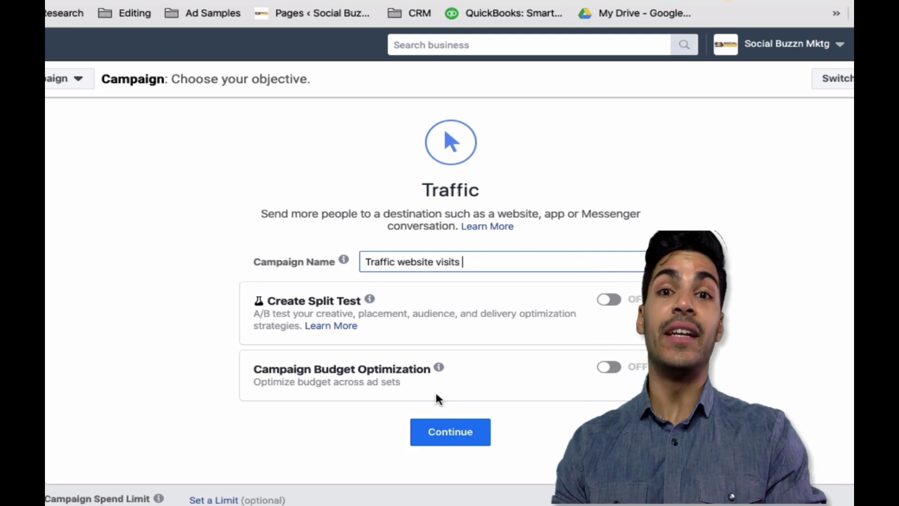
{"action": "left_click", "coordinate": [454, 432]}
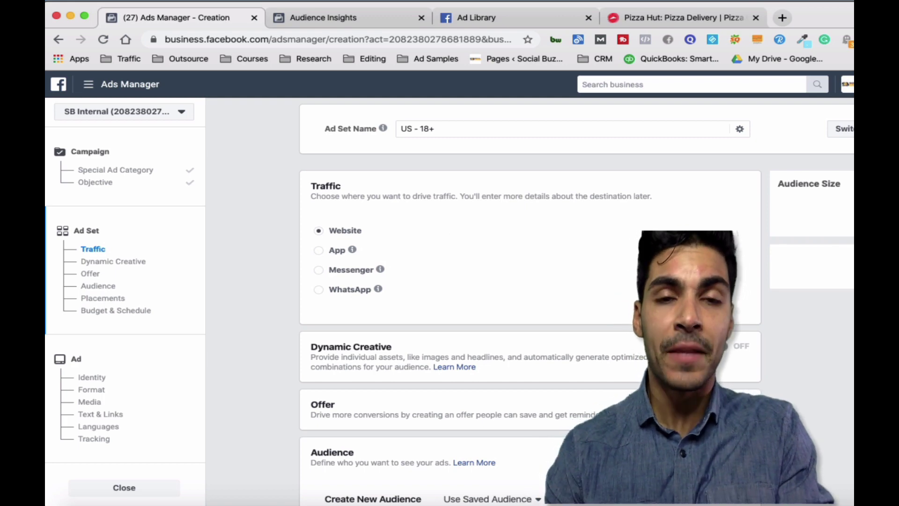
Rename the ad set as "website traffoc women 25-55"
{"action": "left_click", "coordinate": [472, 132]}
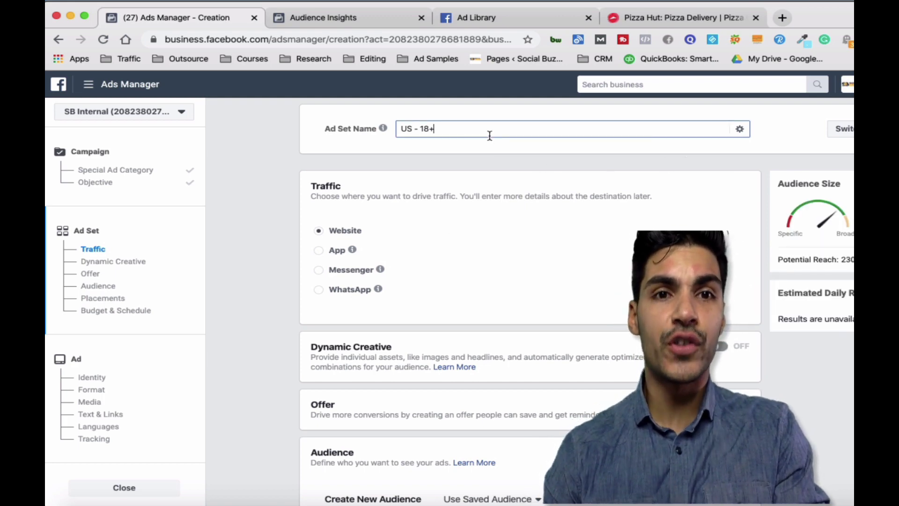
{"action": "triple_click", "coordinate": [459, 130]}
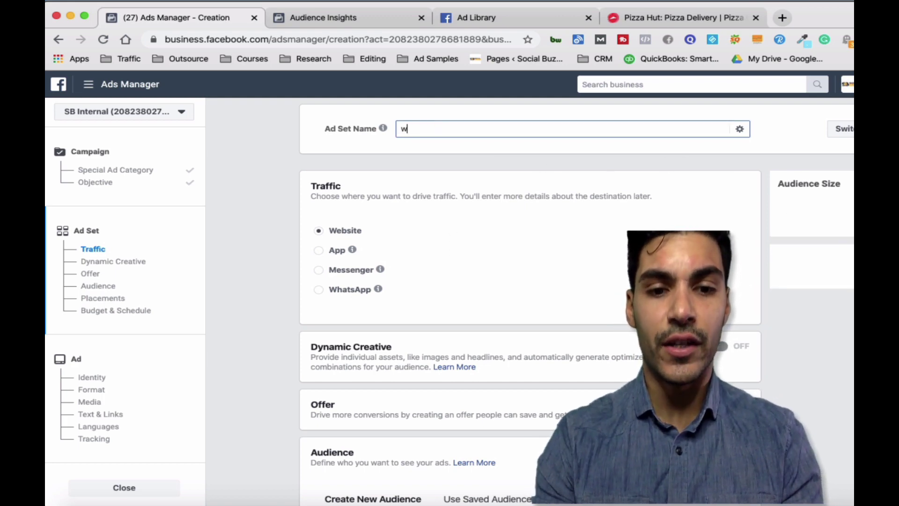
{"action": "type", "text": "website traffoc"}
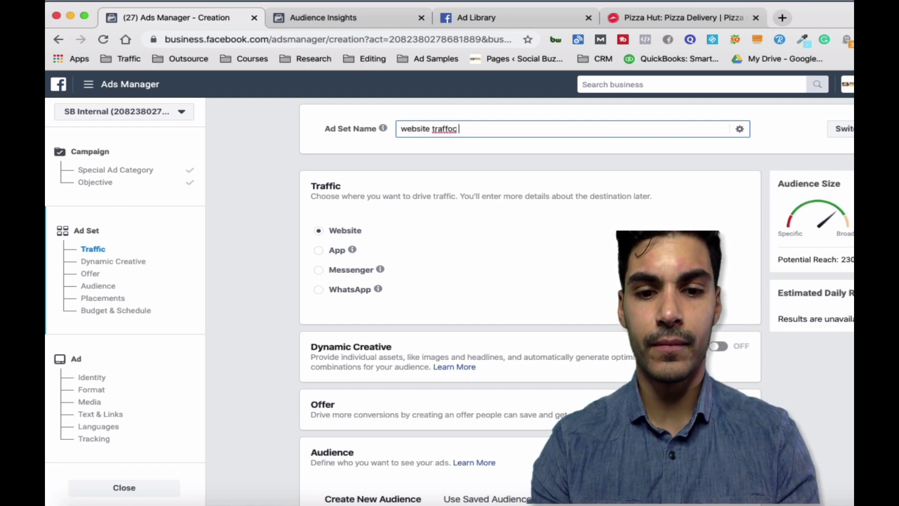
{"action": "type", "text": " women 250"}
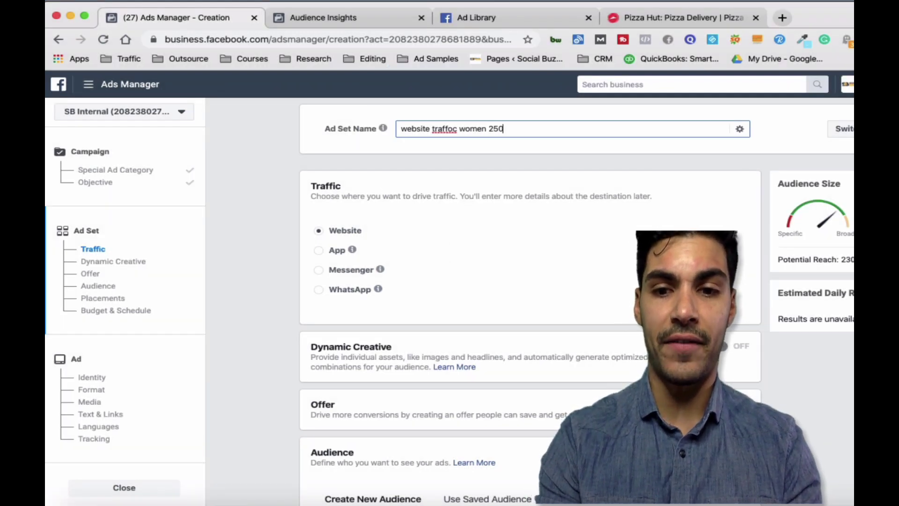
{"action": "key", "text": "BackSpace"}
{"action": "key", "text": "BackSpace"}
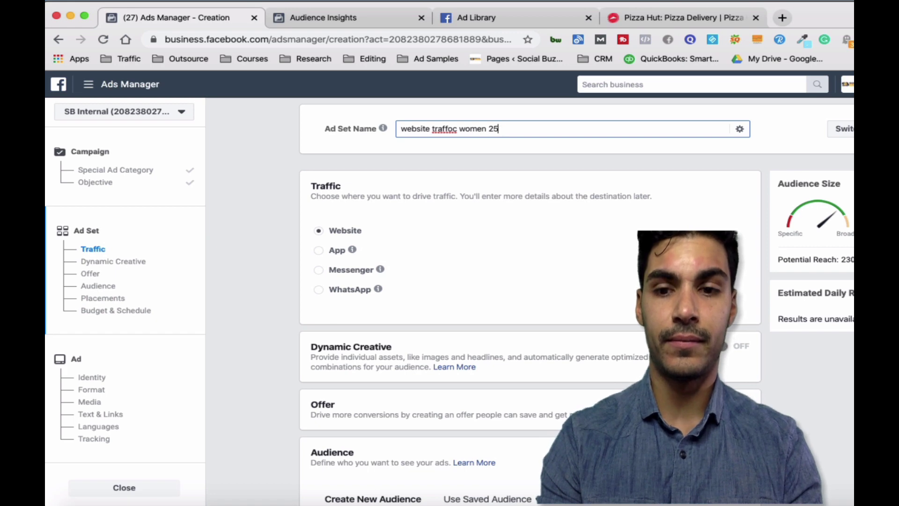
{"action": "type", "text": "-55"}
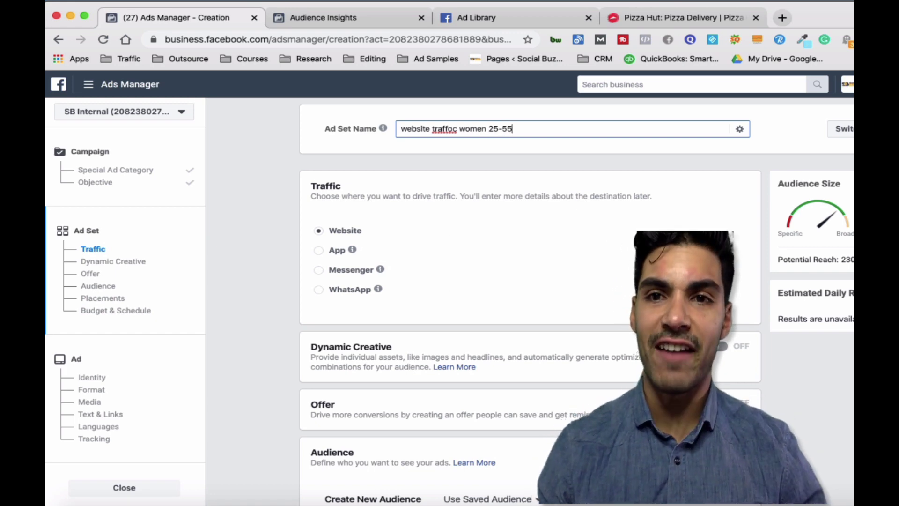
Check the age and gender demographics in Audience Insights, glance at the Century 21 ads in Ad Library and return to Ads Manager
{"action": "left_click", "coordinate": [309, 15]}
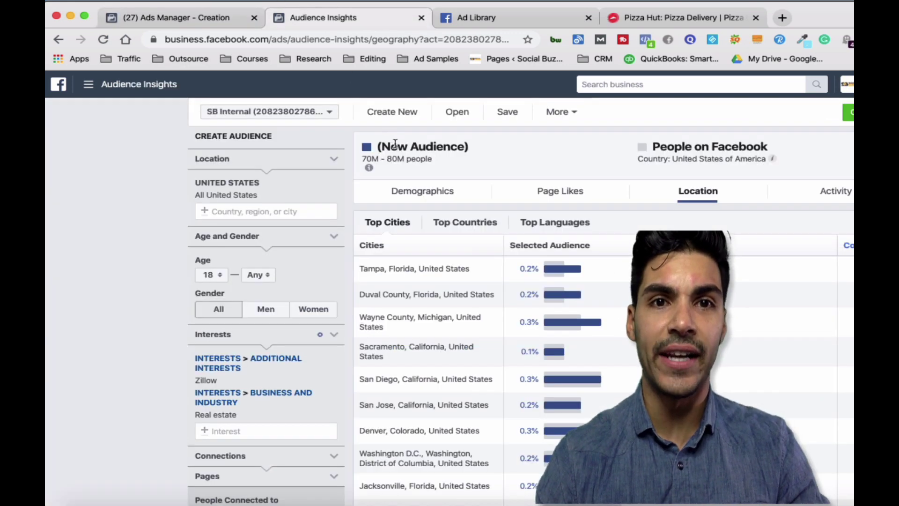
{"action": "left_click", "coordinate": [417, 195]}
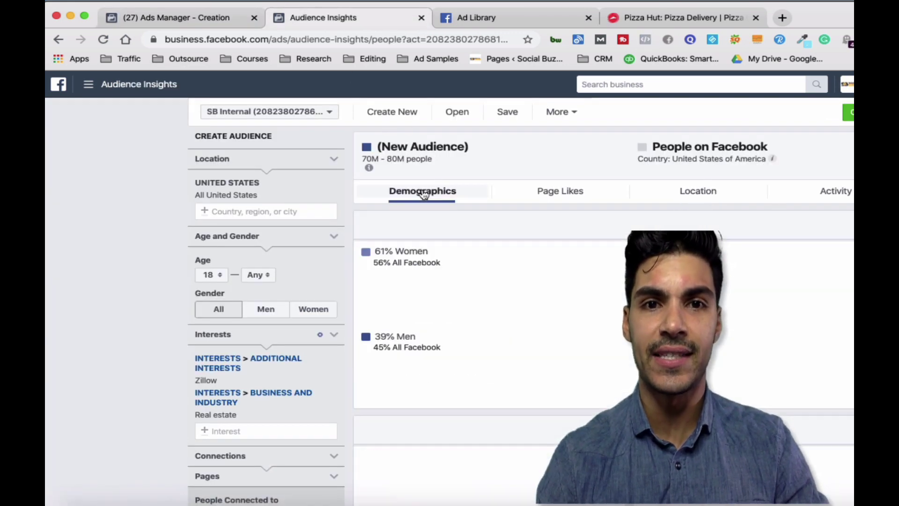
{"action": "scroll", "coordinate": [435, 208], "scroll_direction": "down", "scroll_amount": 2}
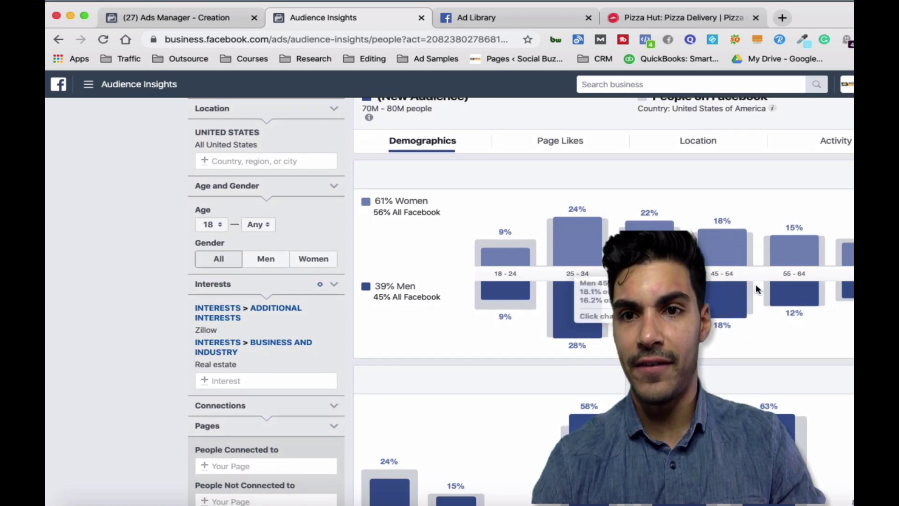
{"action": "left_click", "coordinate": [526, 14]}
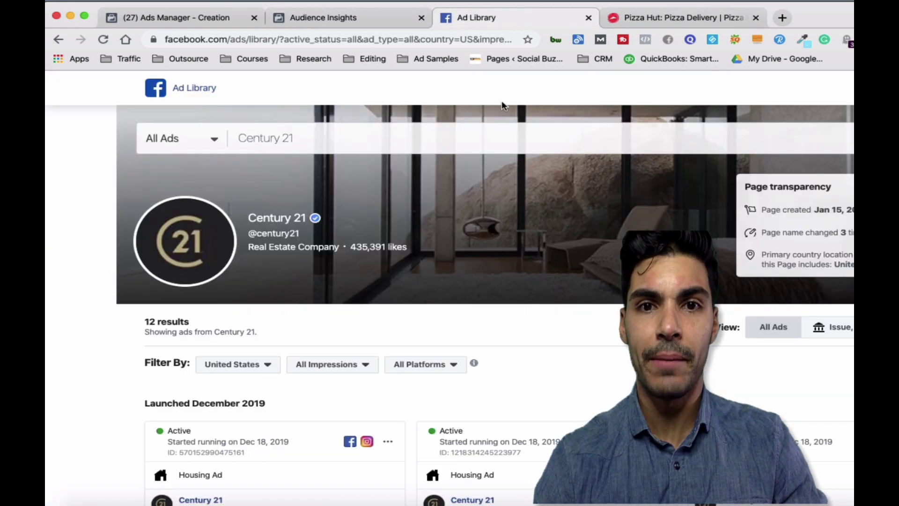
{"action": "left_click", "coordinate": [220, 18]}
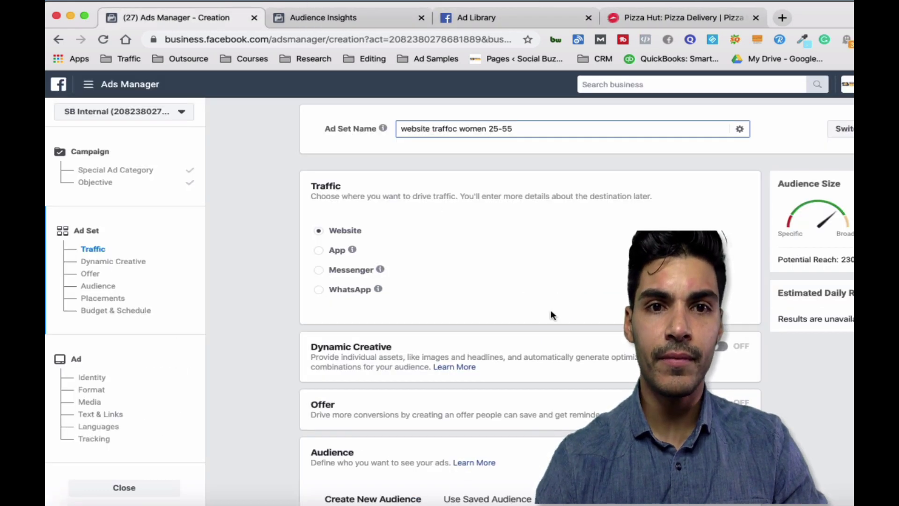
Review the ad set's traffic destinations and audience options, including the list of saved audiences
{"action": "scroll", "coordinate": [551, 311], "scroll_direction": "down", "scroll_amount": 3}
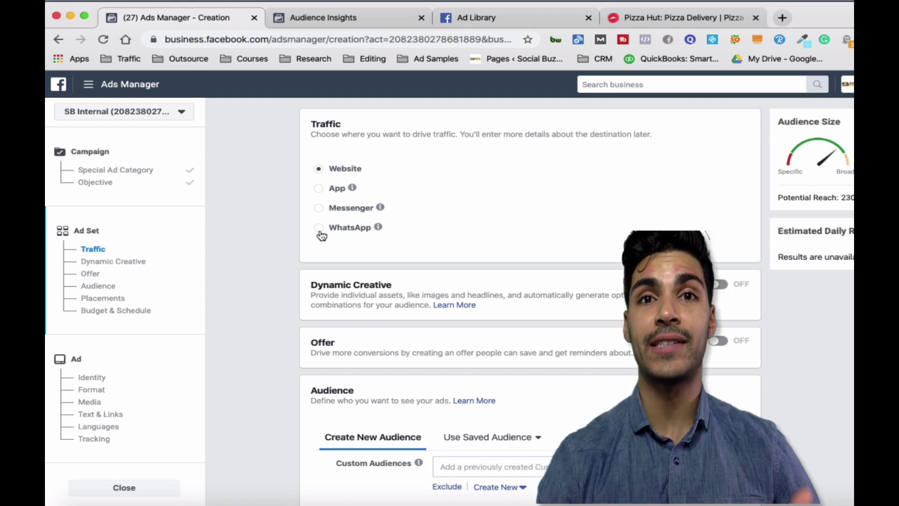
{"action": "scroll", "coordinate": [323, 236], "scroll_direction": "down", "scroll_amount": 5}
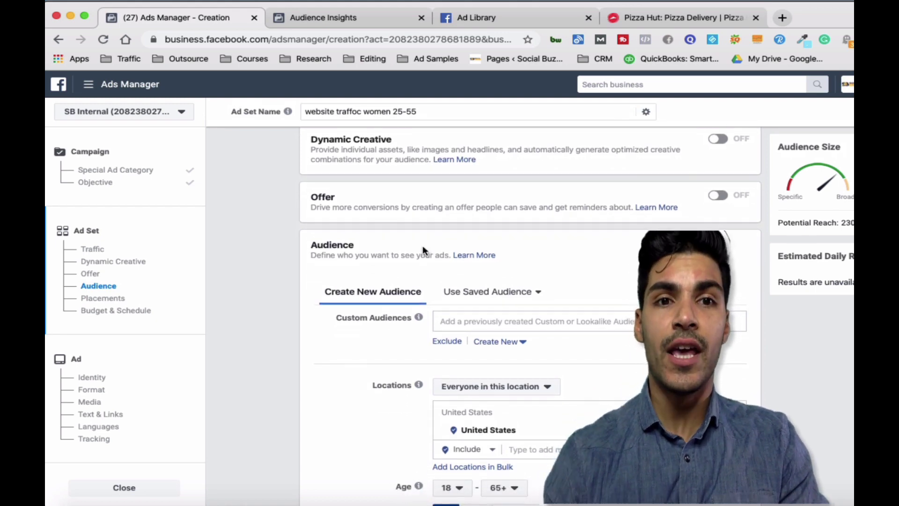
{"action": "scroll", "coordinate": [423, 250], "scroll_direction": "down", "scroll_amount": 4}
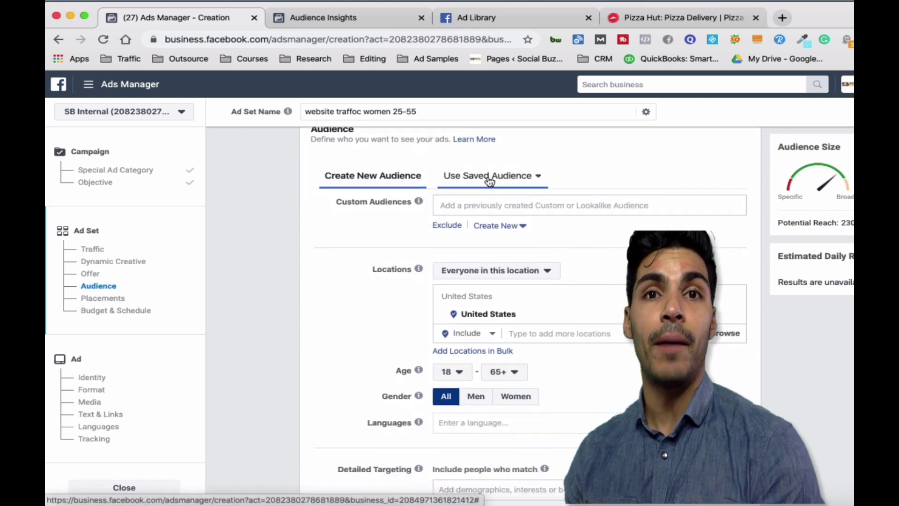
{"action": "left_click", "coordinate": [490, 181]}
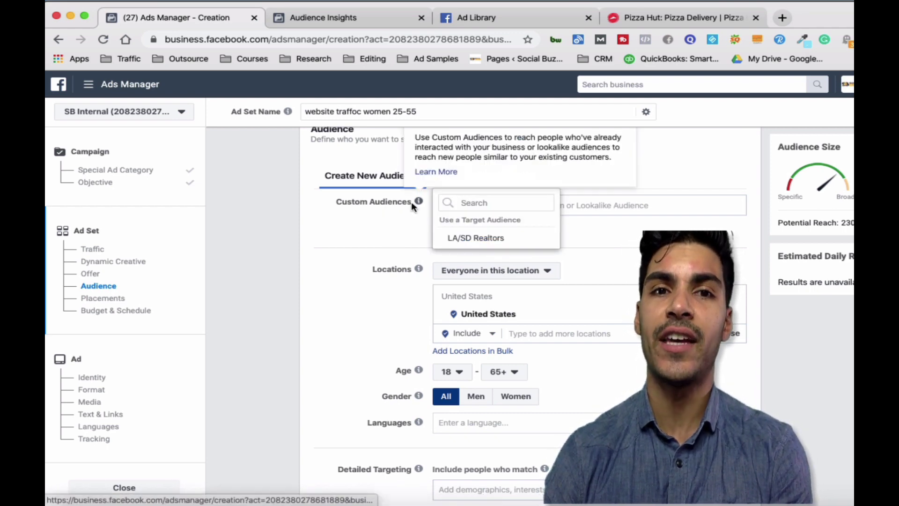
{"action": "left_click", "coordinate": [360, 194]}
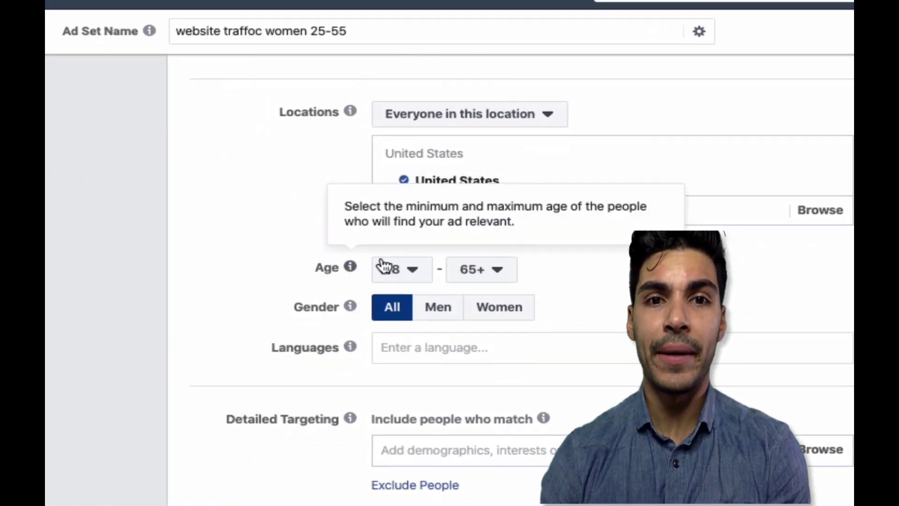
Set the minimum age of the ad set's audience to 25
{"action": "left_click", "coordinate": [419, 275]}
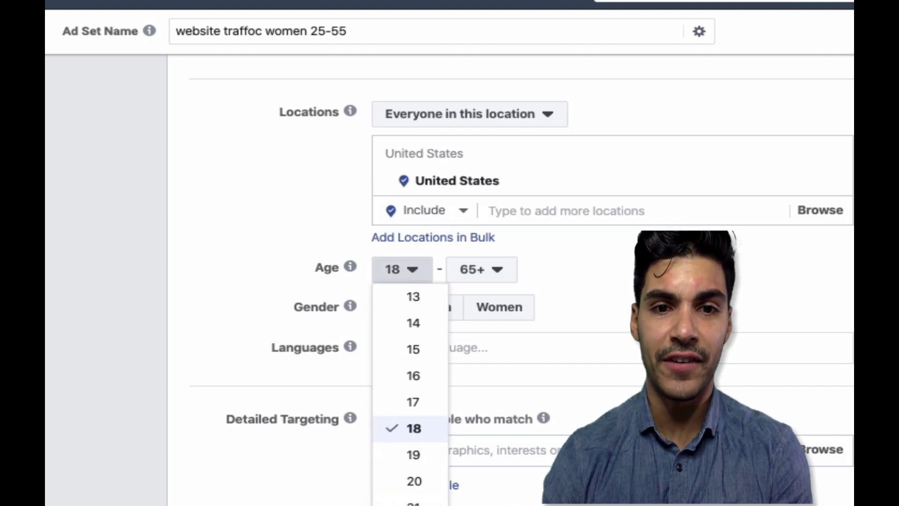
{"action": "scroll", "coordinate": [410, 393], "scroll_direction": "down", "scroll_amount": 2}
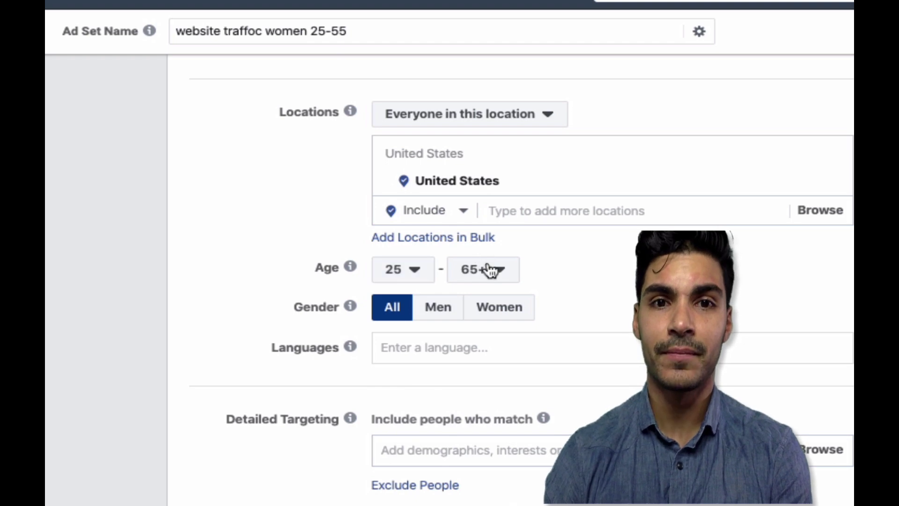
Set the maximum age of the ad set's audience to 55 and the gender to Women
{"action": "left_click", "coordinate": [489, 270]}
{"action": "left_click", "coordinate": [489, 270]}
{"action": "left_click", "coordinate": [500, 280]}
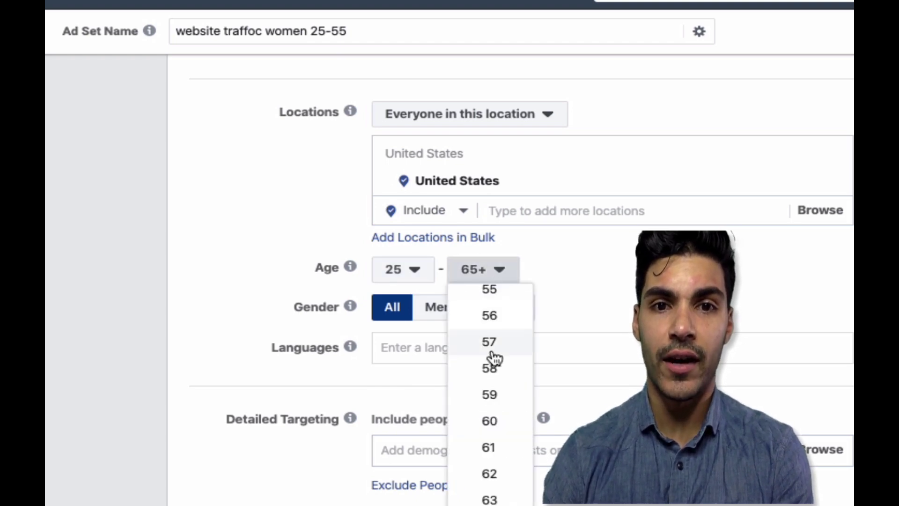
{"action": "left_click", "coordinate": [491, 295]}
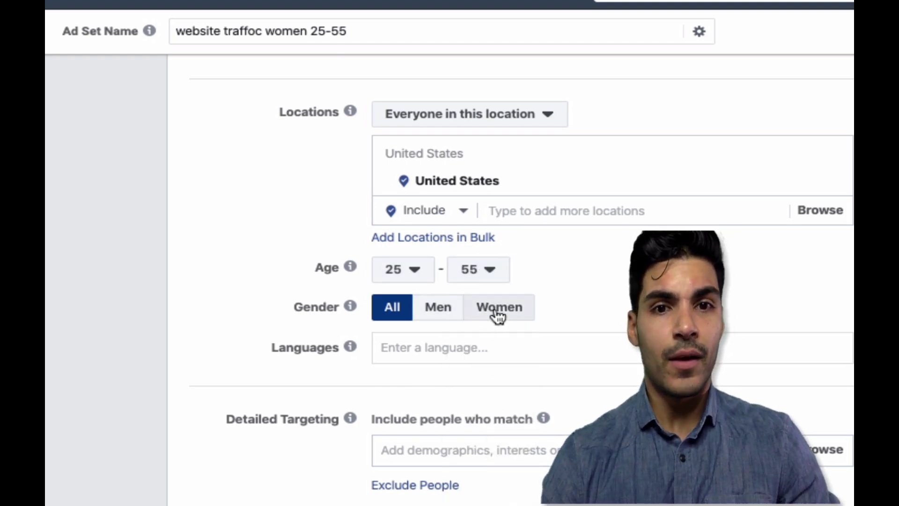
{"action": "left_click", "coordinate": [499, 315]}
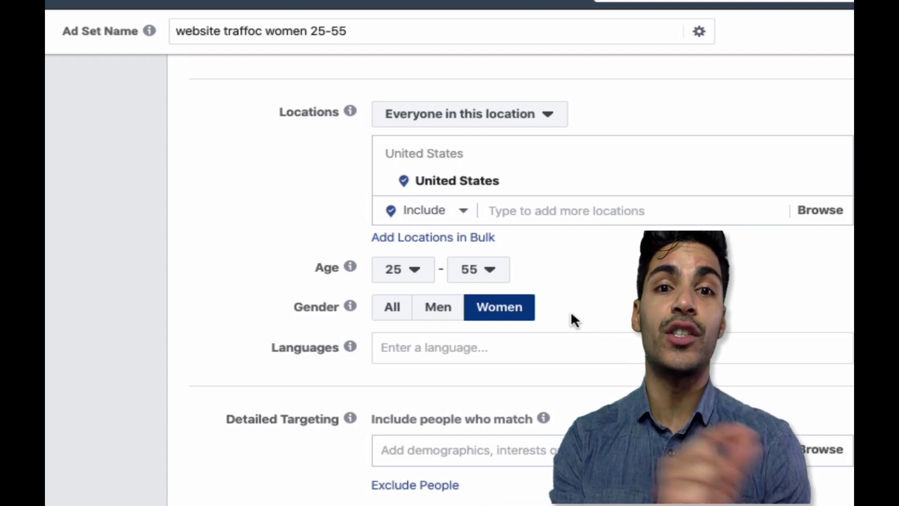
Try the Real estate interest in the audience's detailed targeting and remove it again
{"action": "scroll", "coordinate": [571, 313], "scroll_direction": "down", "scroll_amount": 2}
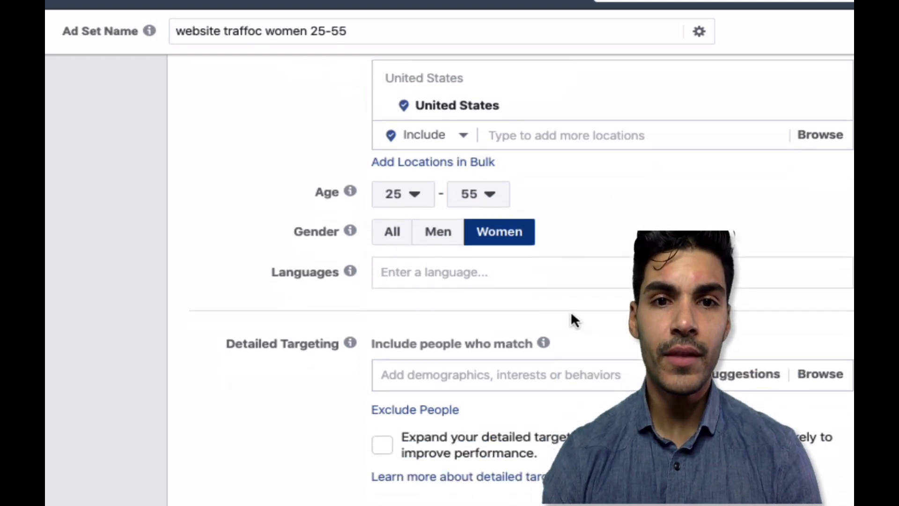
{"action": "scroll", "coordinate": [571, 315], "scroll_direction": "down", "scroll_amount": 2}
{"action": "scroll", "coordinate": [572, 315], "scroll_direction": "up", "scroll_amount": 15}
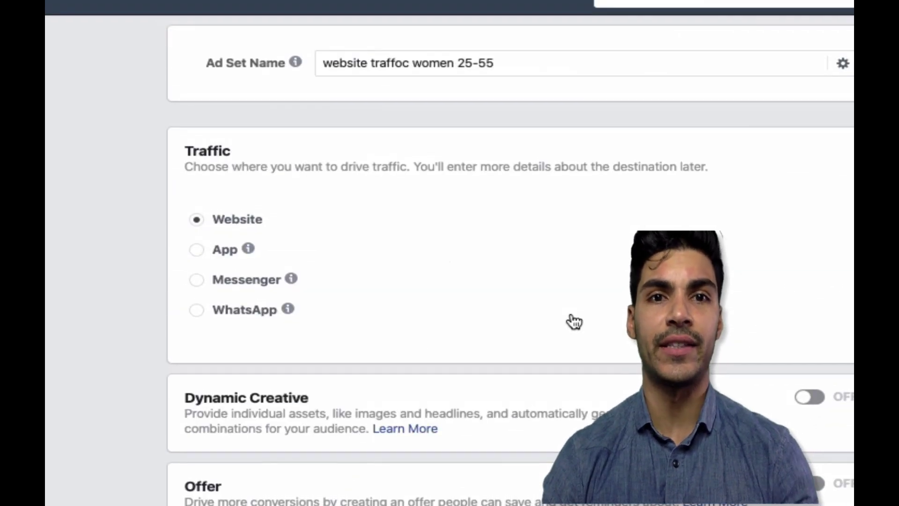
{"action": "scroll", "coordinate": [573, 321], "scroll_direction": "down", "scroll_amount": 15}
{"action": "scroll", "coordinate": [571, 315], "scroll_direction": "down", "scroll_amount": 2}
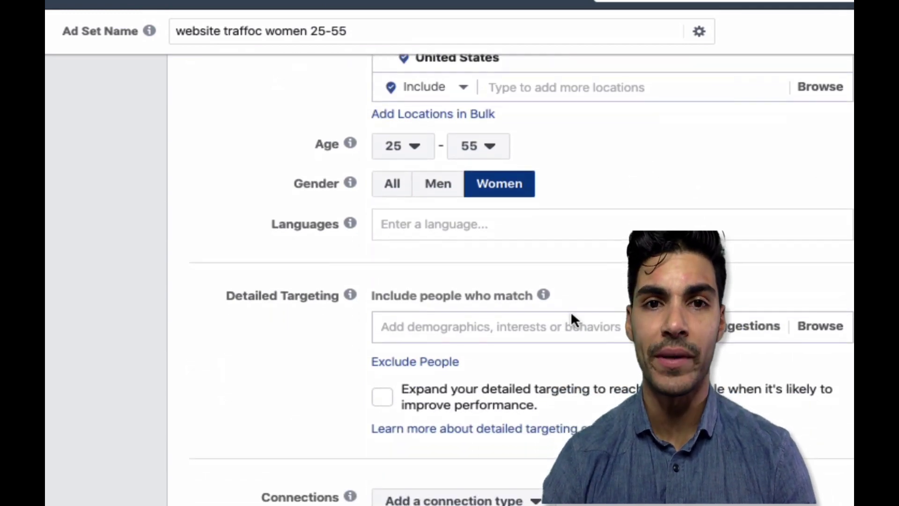
{"action": "scroll", "coordinate": [468, 285], "scroll_direction": "down", "scroll_amount": 1}
{"action": "left_click", "coordinate": [411, 273]}
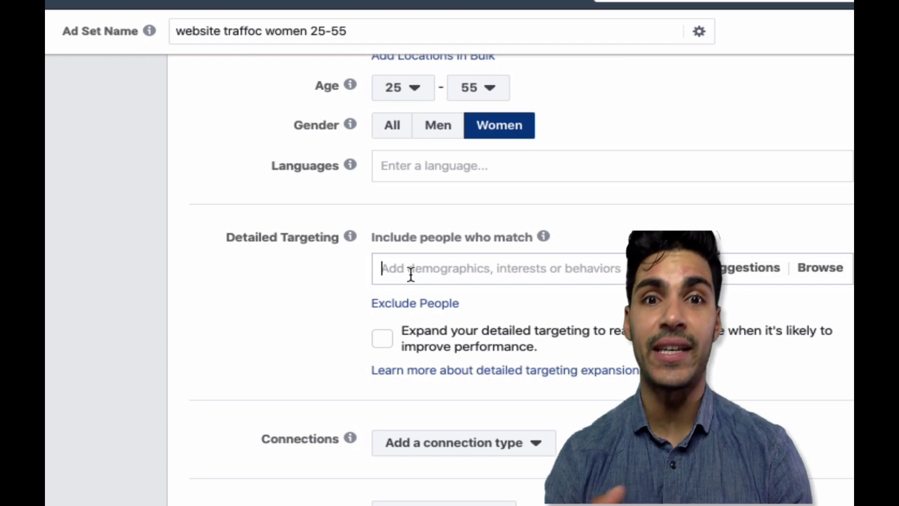
{"action": "type", "text": "real estste"}
{"action": "key", "text": "BackSpace"}
{"action": "key", "text": "BackSpace"}
{"action": "key", "text": "BackSpace"}
{"action": "key", "text": "BackSpace"}
{"action": "type", "text": "tate"}
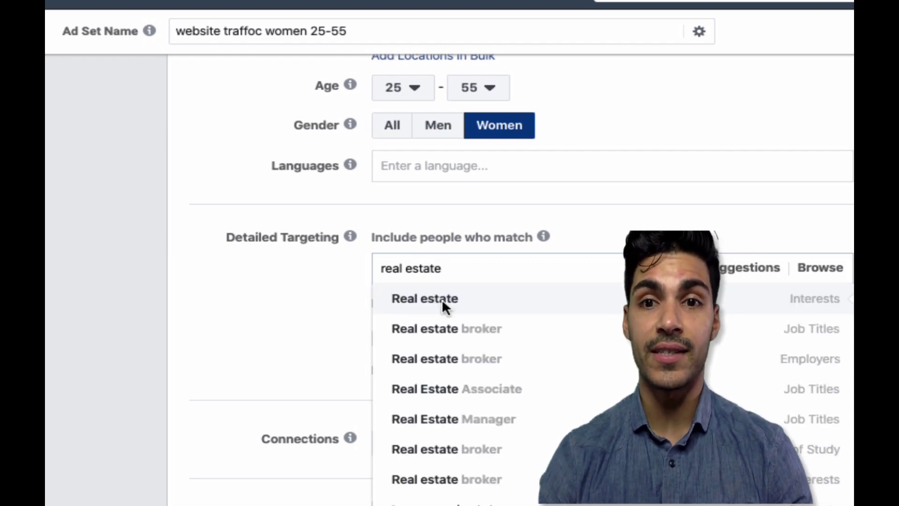
{"action": "left_click", "coordinate": [443, 304]}
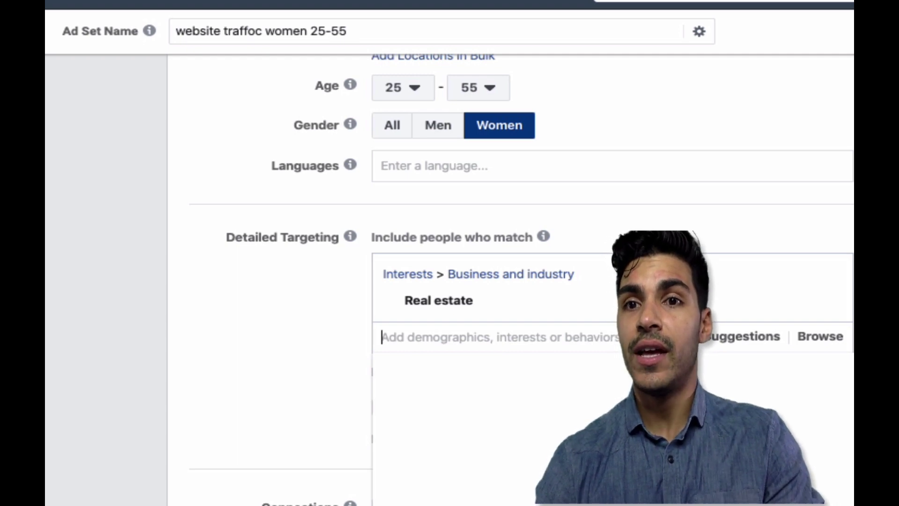
{"action": "mouse_move", "coordinate": [542, 236]}
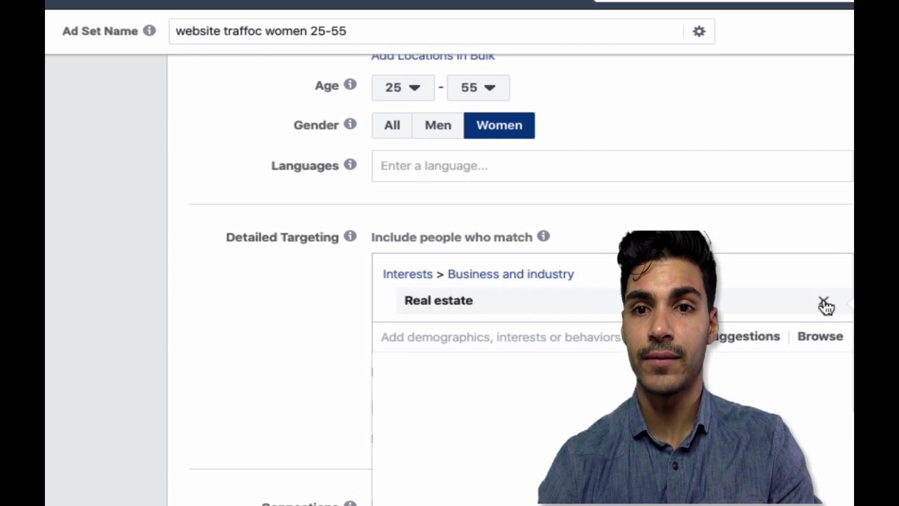
{"action": "left_click", "coordinate": [823, 302]}
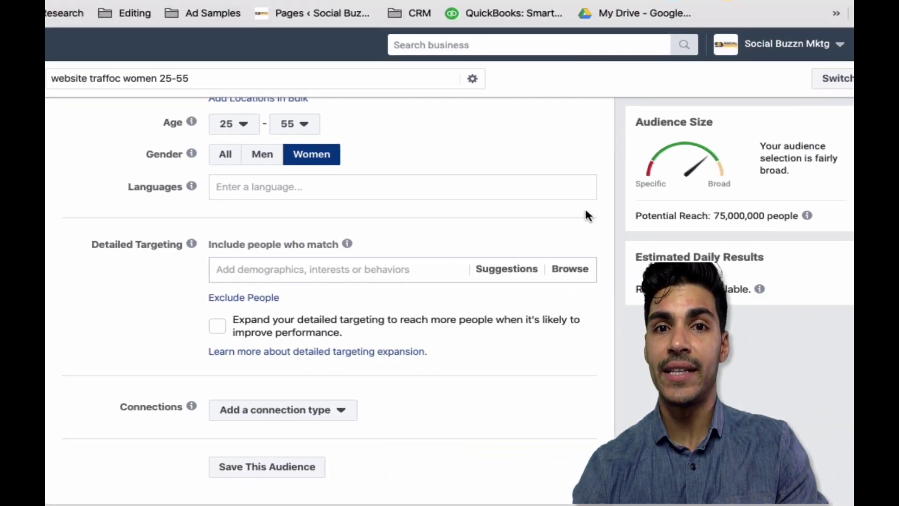
Search the detailed targeting for "real estate", look through the suggestions and include the Real estate interest
{"action": "scroll", "coordinate": [829, 188], "scroll_direction": "up", "scroll_amount": 2}
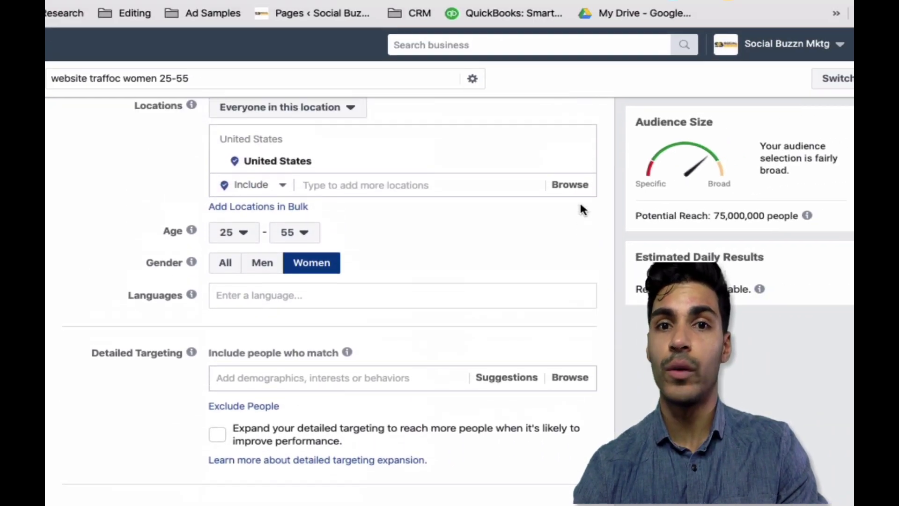
{"action": "scroll", "coordinate": [580, 205], "scroll_direction": "up", "scroll_amount": 3}
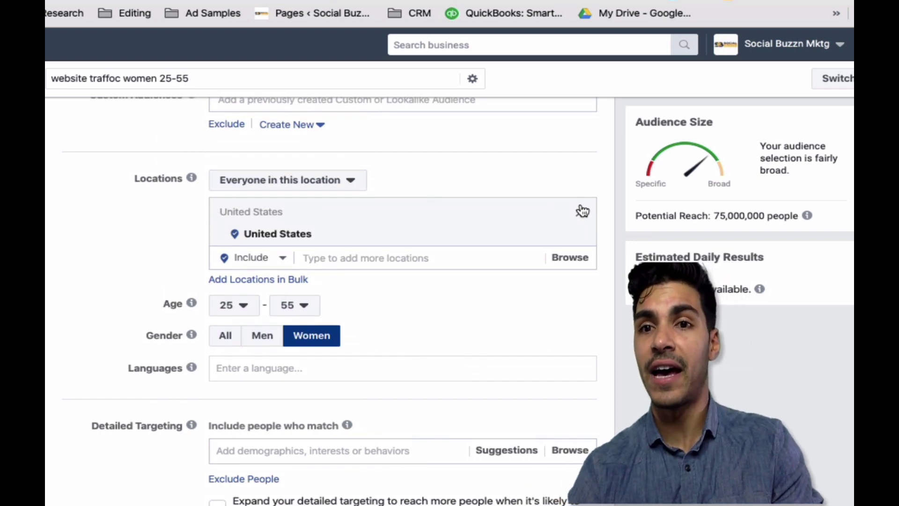
{"action": "scroll", "coordinate": [582, 210], "scroll_direction": "down", "scroll_amount": 1}
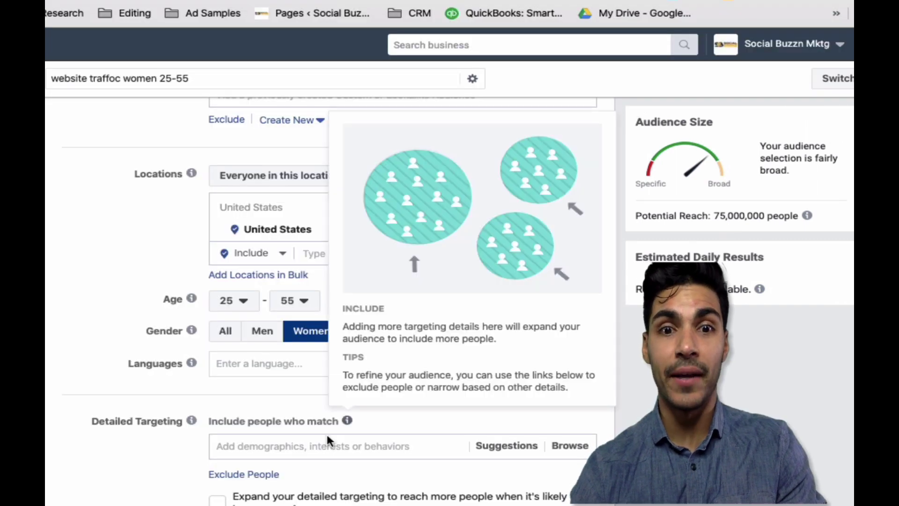
{"action": "left_click", "coordinate": [310, 444]}
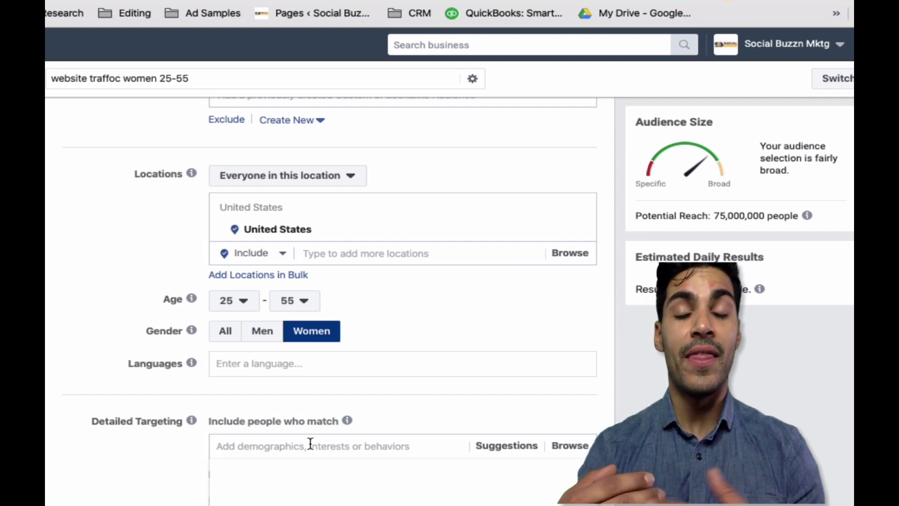
{"action": "type", "text": "real estae"}
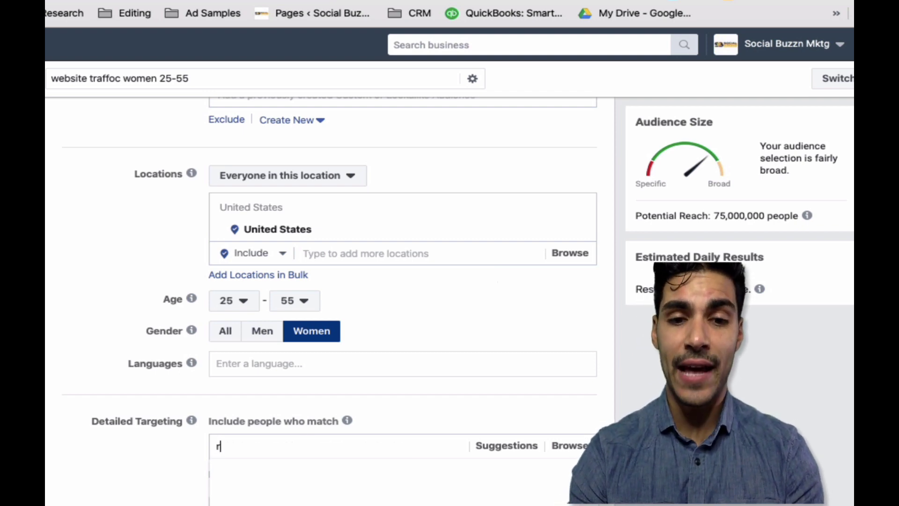
{"action": "key", "text": "BackSpace"}
{"action": "key", "text": "BackSpace"}
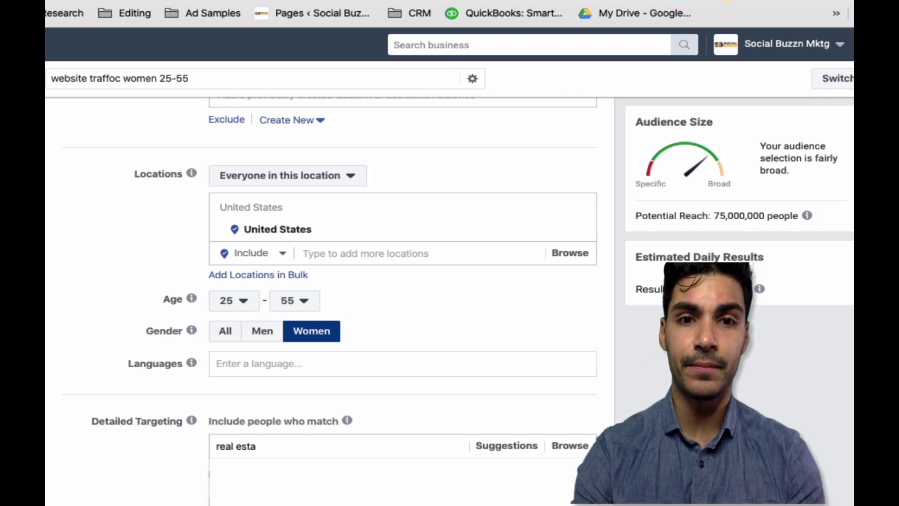
{"action": "type", "text": "ate"}
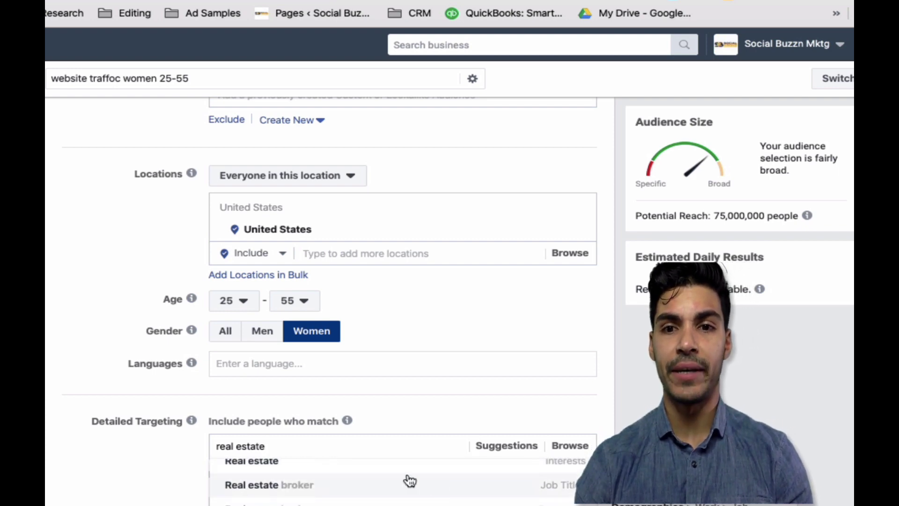
{"action": "scroll", "coordinate": [472, 501], "scroll_direction": "down", "scroll_amount": 2}
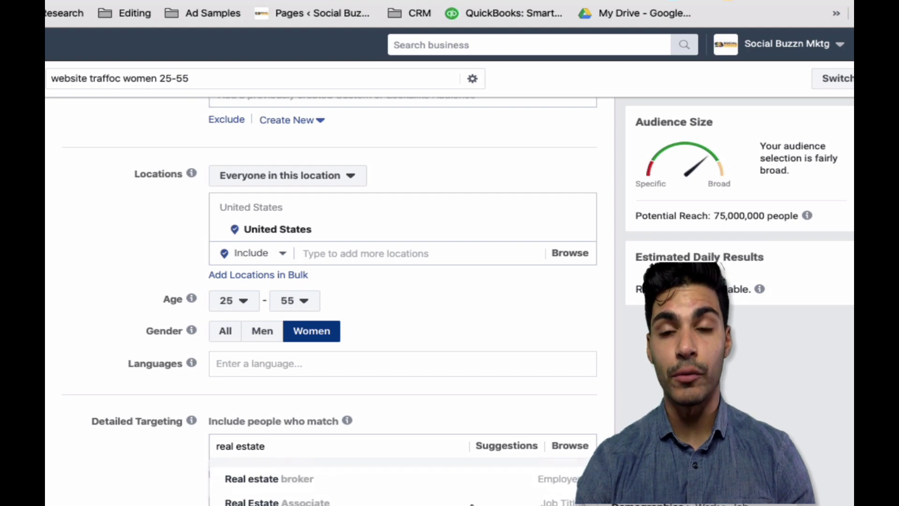
{"action": "scroll", "coordinate": [472, 505], "scroll_direction": "down", "scroll_amount": 3}
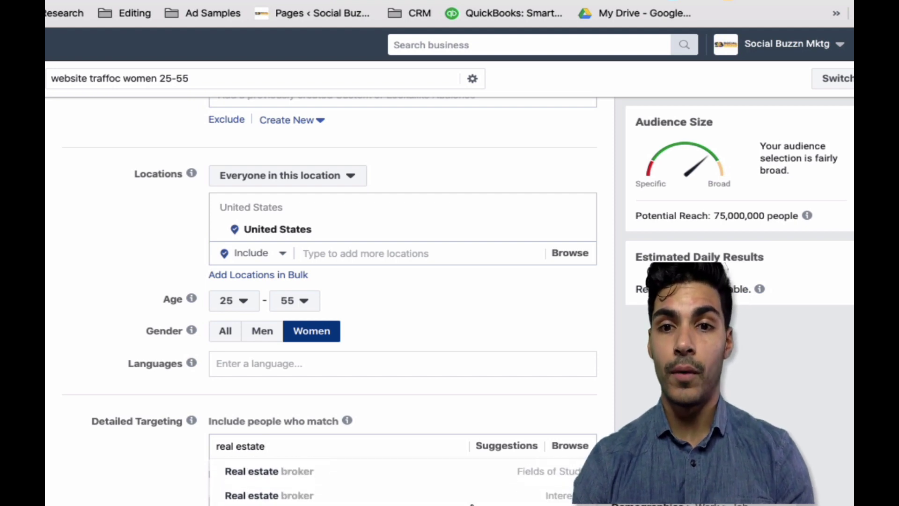
{"action": "scroll", "coordinate": [472, 505], "scroll_direction": "up", "scroll_amount": 2}
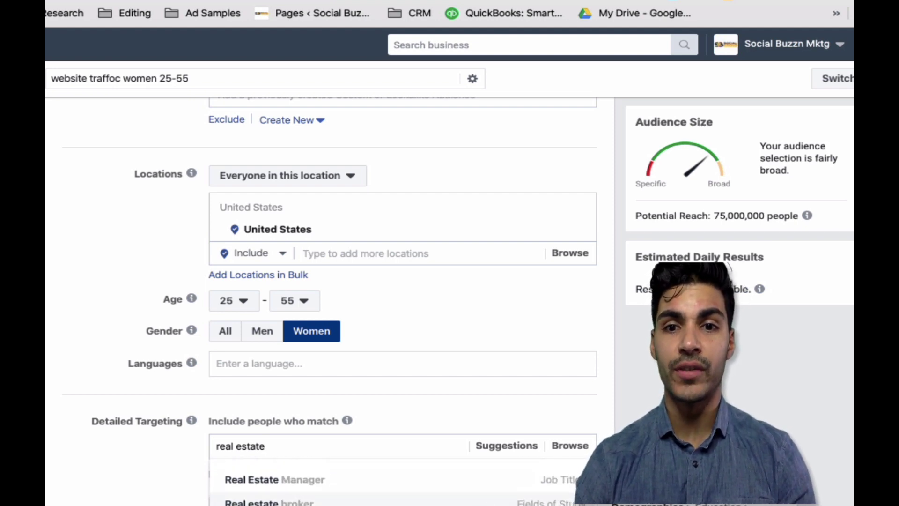
{"action": "scroll", "coordinate": [469, 501], "scroll_direction": "up", "scroll_amount": 2}
{"action": "scroll", "coordinate": [468, 501], "scroll_direction": "down", "scroll_amount": 2}
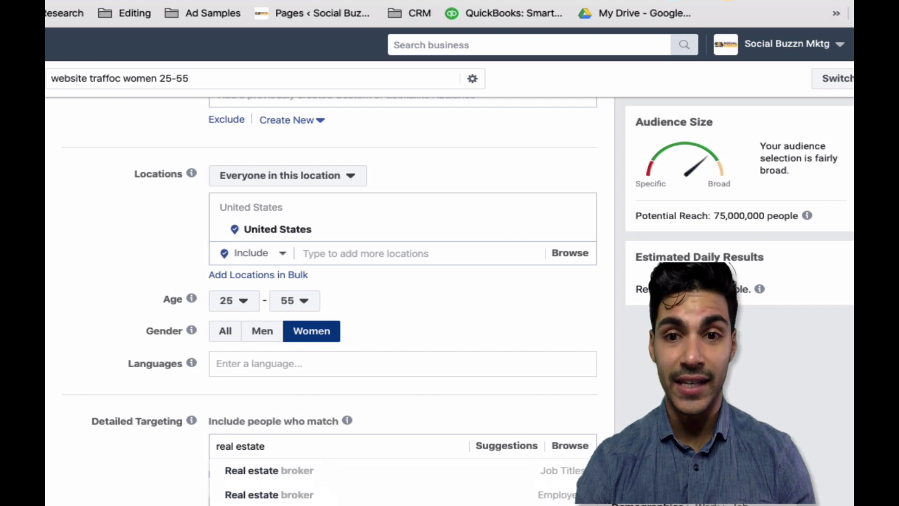
{"action": "scroll", "coordinate": [451, 492], "scroll_direction": "up", "scroll_amount": 3}
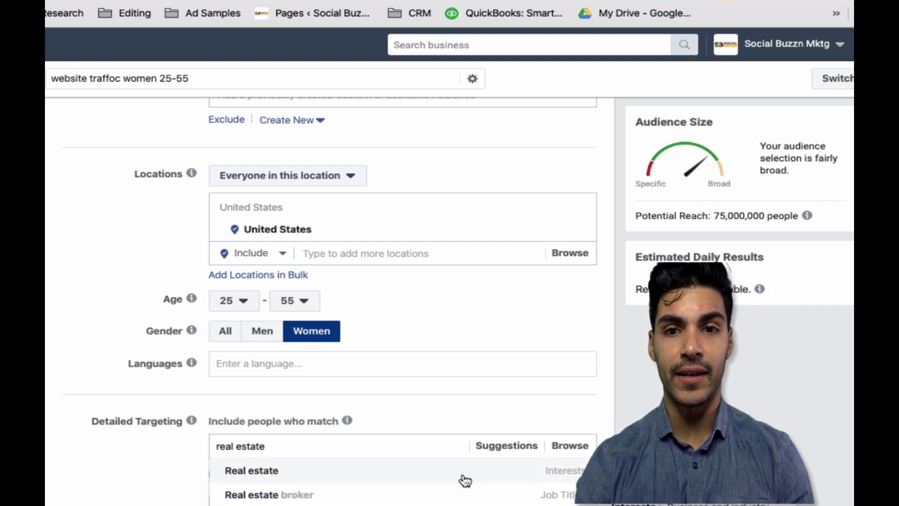
{"action": "left_click", "coordinate": [435, 470]}
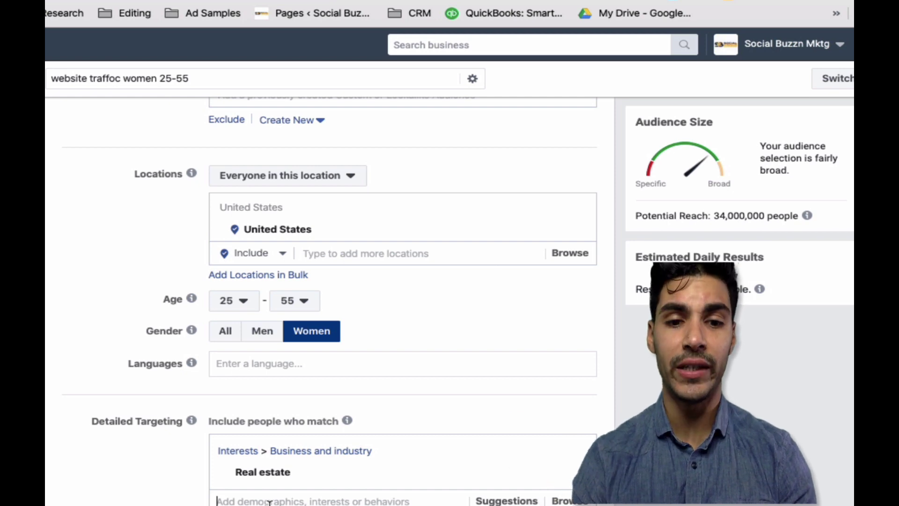
Include the Zillow interest in the audience's detailed targeting
{"action": "left_click", "coordinate": [269, 502]}
{"action": "type", "text": "zillow"}
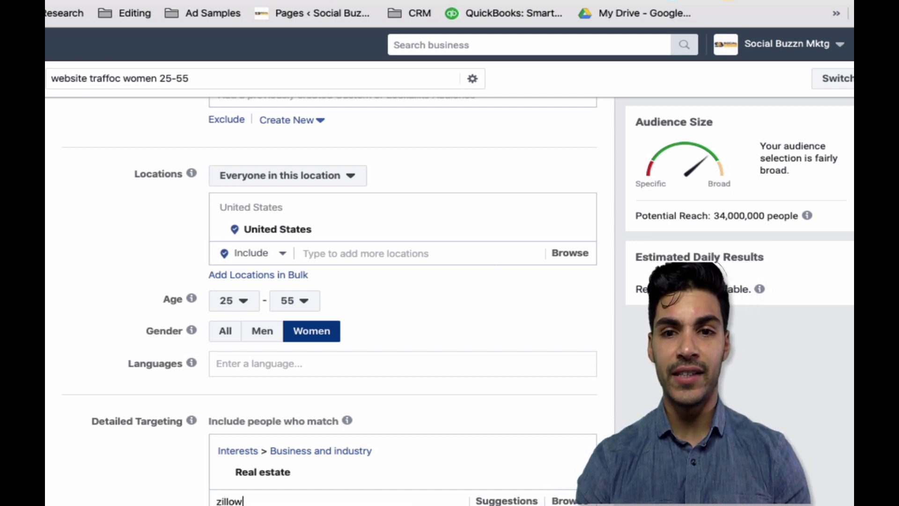
{"action": "key", "text": "Return"}
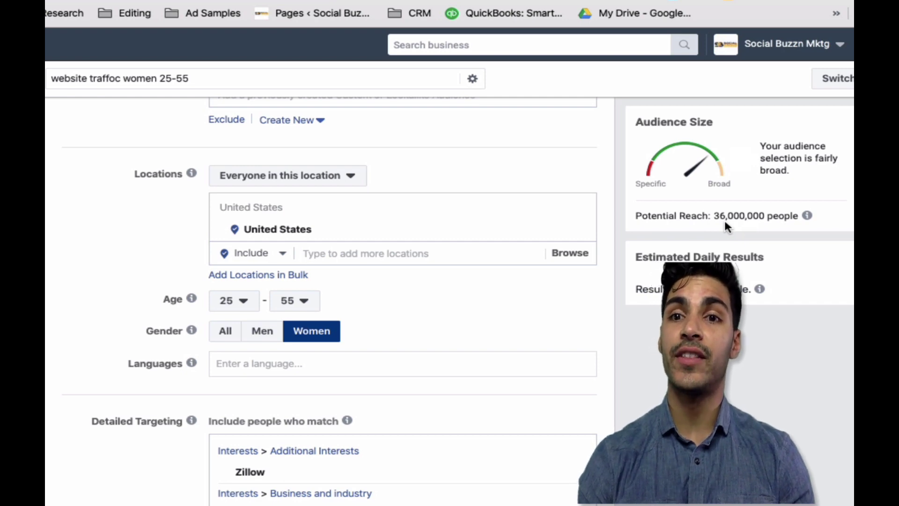
{"action": "scroll", "coordinate": [354, 400], "scroll_direction": "down", "scroll_amount": 1}
{"action": "scroll", "coordinate": [352, 400], "scroll_direction": "down", "scroll_amount": 3}
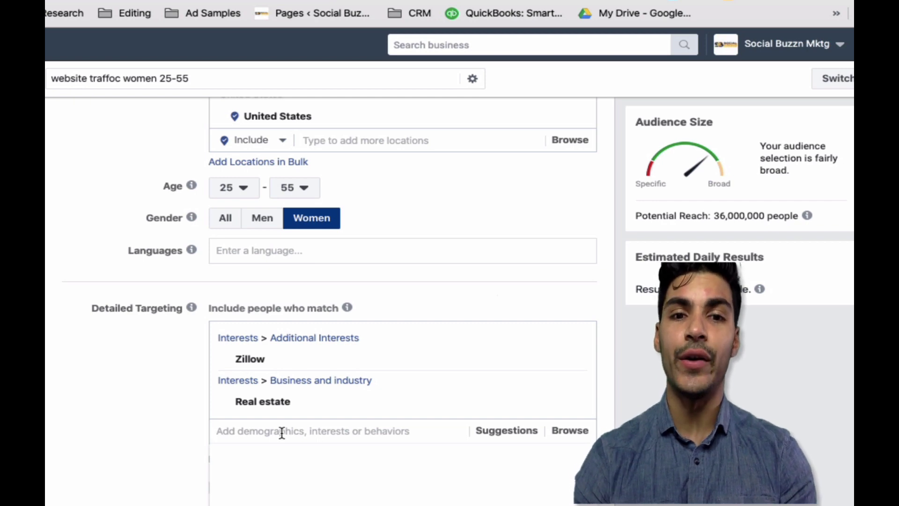
{"action": "left_click", "coordinate": [116, 418]}
Exclude people with the job title Real estate broker from the audience
{"action": "scroll", "coordinate": [115, 418], "scroll_direction": "down", "scroll_amount": 2}
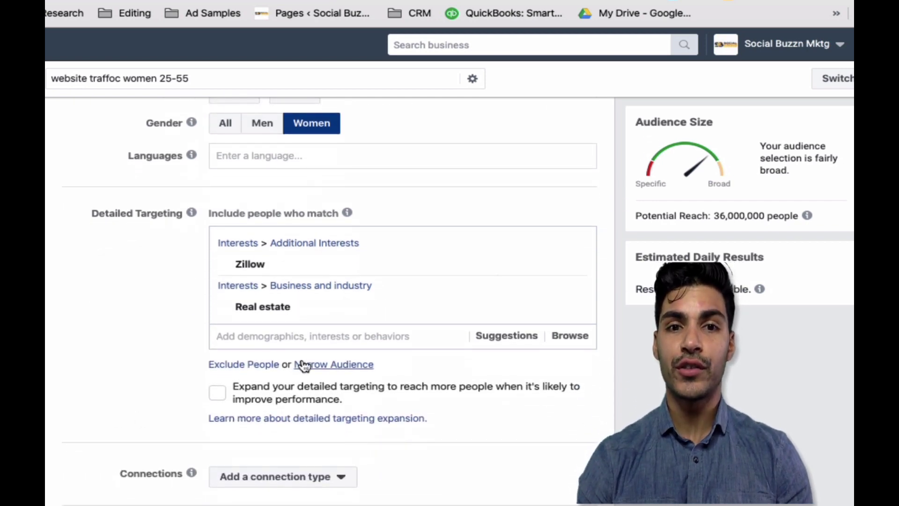
{"action": "left_click", "coordinate": [249, 365]}
{"action": "left_click", "coordinate": [273, 414]}
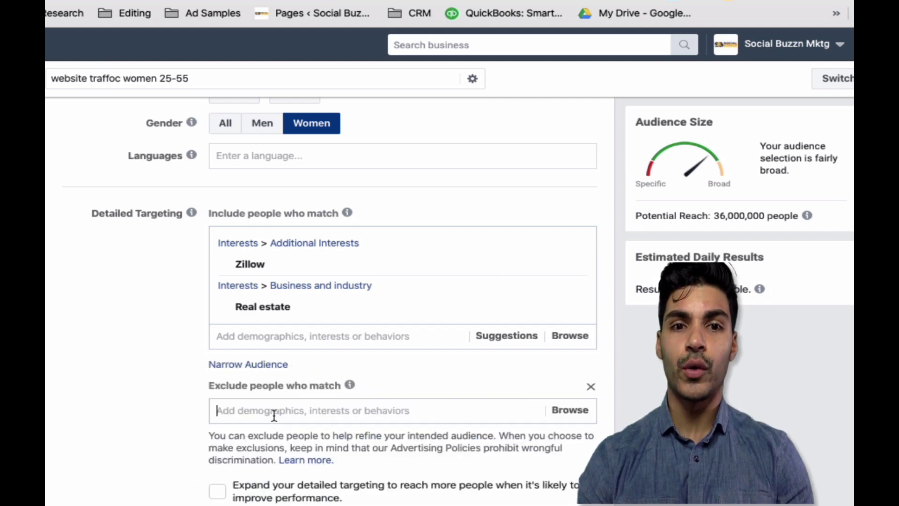
{"action": "type", "text": "e"}
{"action": "key", "text": "BackSpace"}
{"action": "type", "text": "real este"}
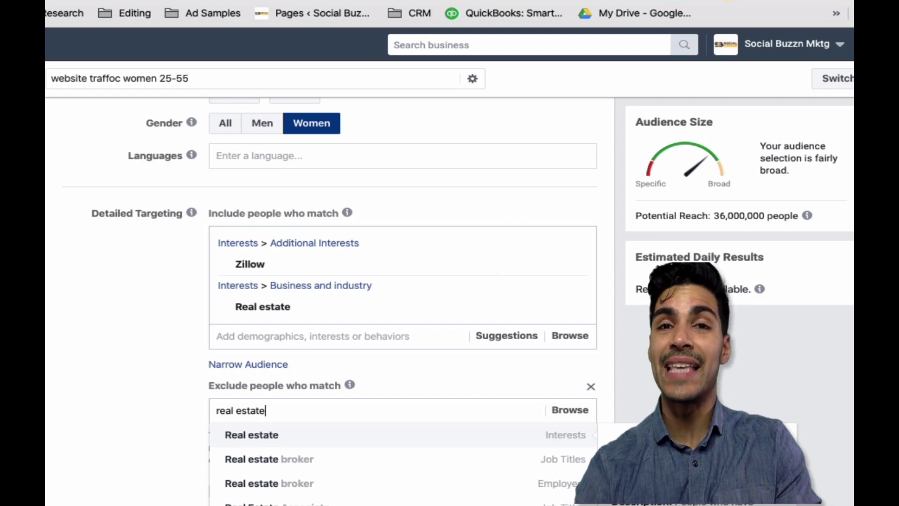
{"action": "left_click", "coordinate": [524, 461]}
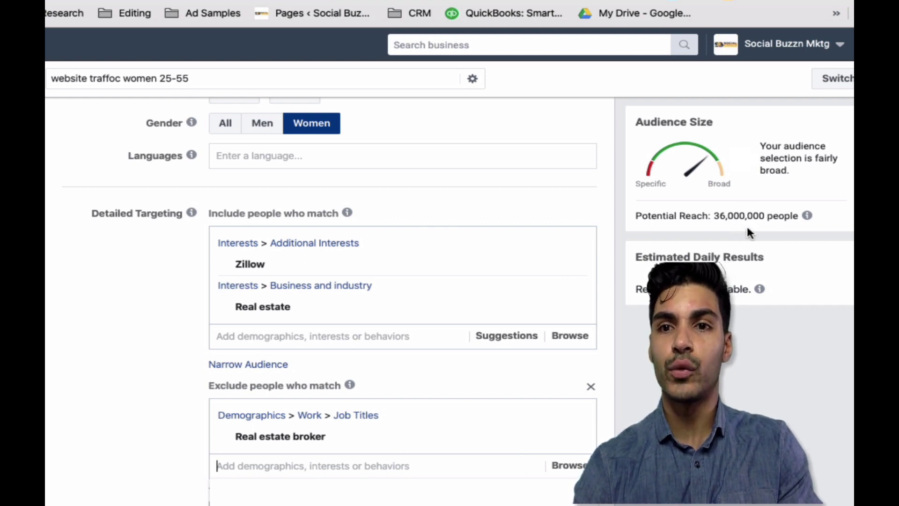
Review the audience settings and the available connection types without adding a connection
{"action": "scroll", "coordinate": [482, 369], "scroll_direction": "up", "scroll_amount": 1}
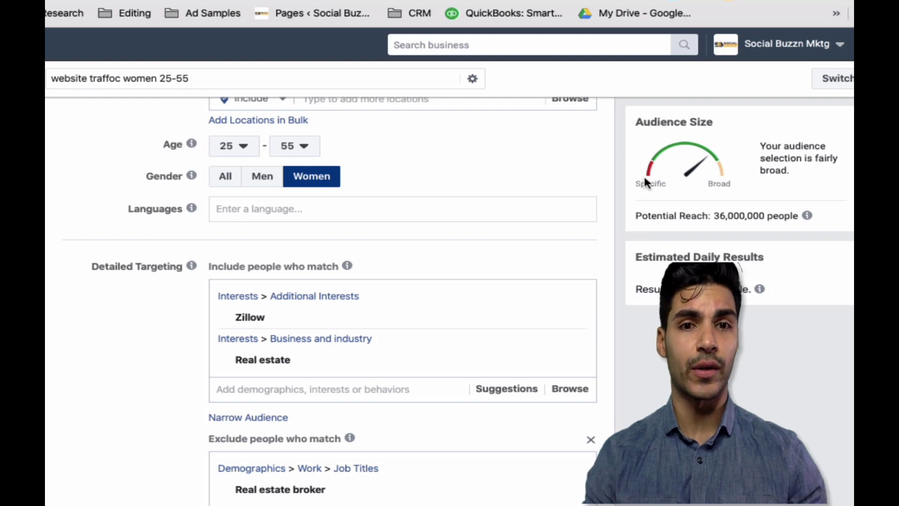
{"action": "scroll", "coordinate": [321, 300], "scroll_direction": "down", "scroll_amount": 7}
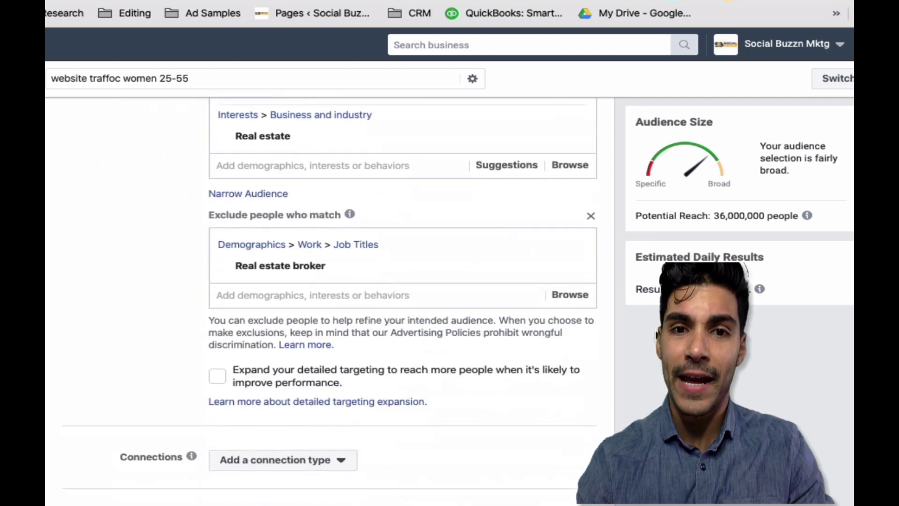
{"action": "scroll", "coordinate": [325, 300], "scroll_direction": "down", "scroll_amount": 5}
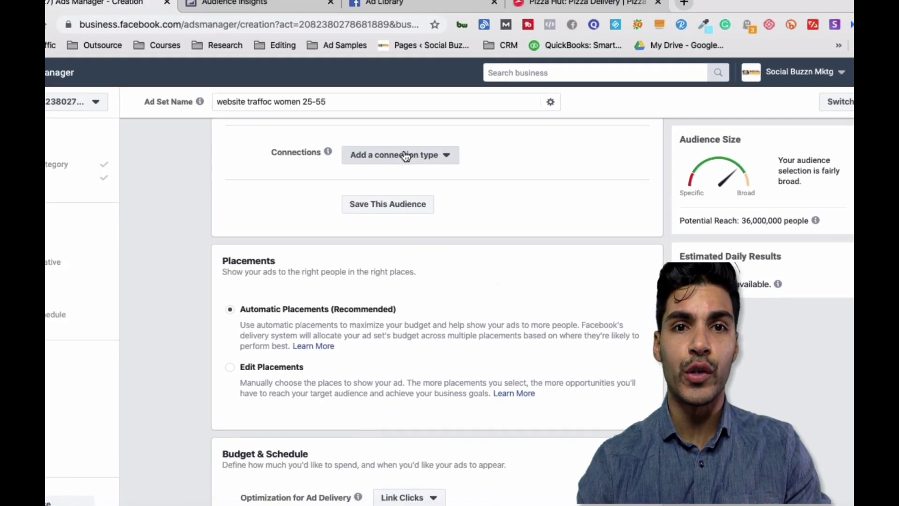
{"action": "left_click", "coordinate": [406, 156]}
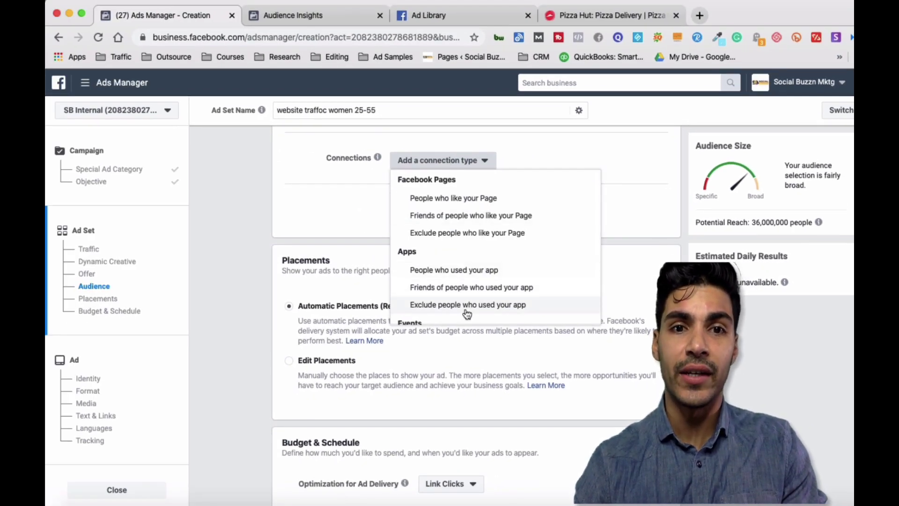
{"action": "scroll", "coordinate": [498, 307], "scroll_direction": "down", "scroll_amount": 3}
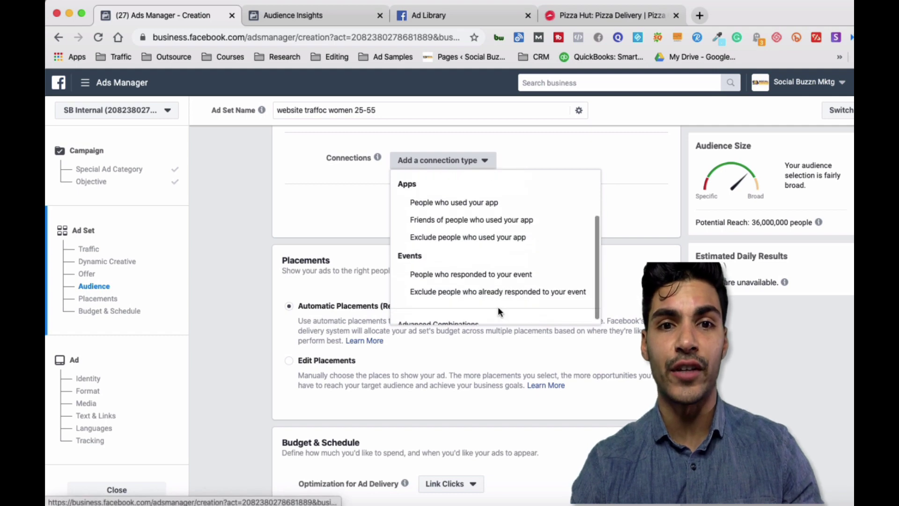
{"action": "scroll", "coordinate": [508, 286], "scroll_direction": "up", "scroll_amount": 3}
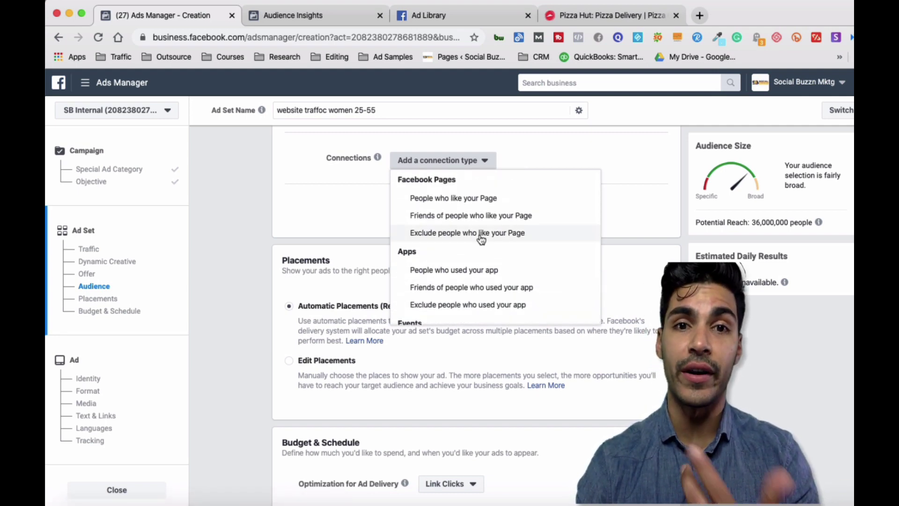
{"action": "left_click", "coordinate": [597, 164]}
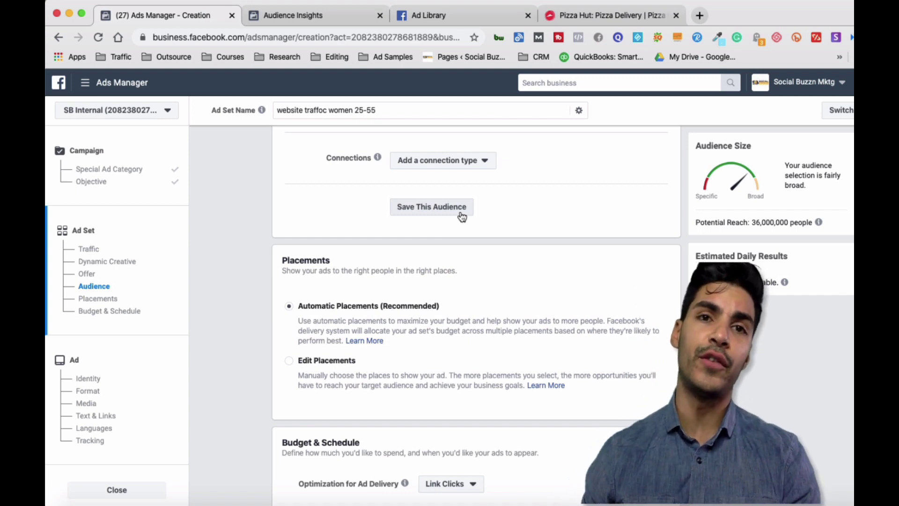
Switch the ad set from automatic placements to Edit Placements and look through the Feeds and Stories placements
{"action": "scroll", "coordinate": [462, 216], "scroll_direction": "down", "scroll_amount": 4}
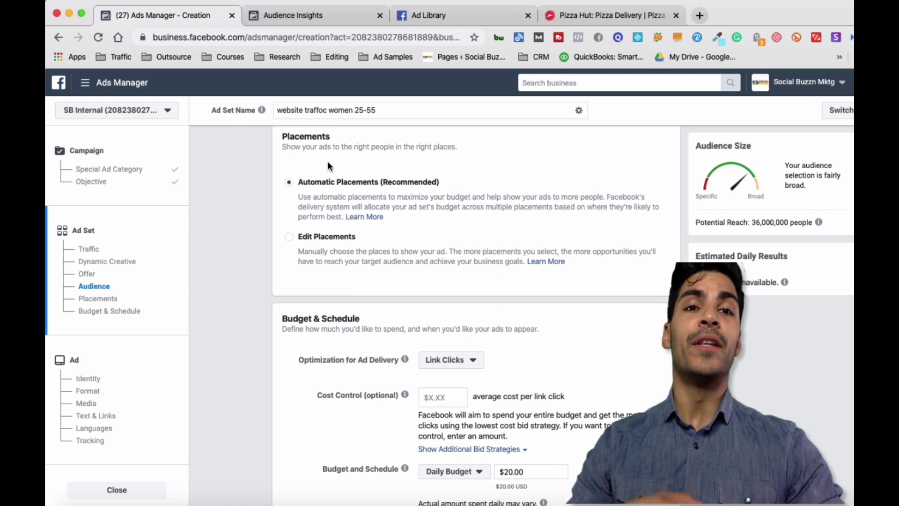
{"action": "left_click", "coordinate": [290, 237]}
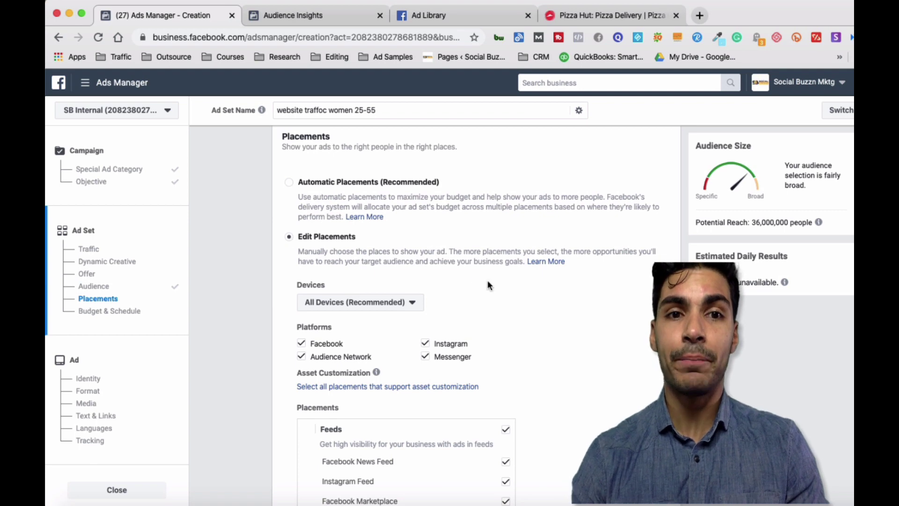
{"action": "scroll", "coordinate": [545, 302], "scroll_direction": "down", "scroll_amount": 2}
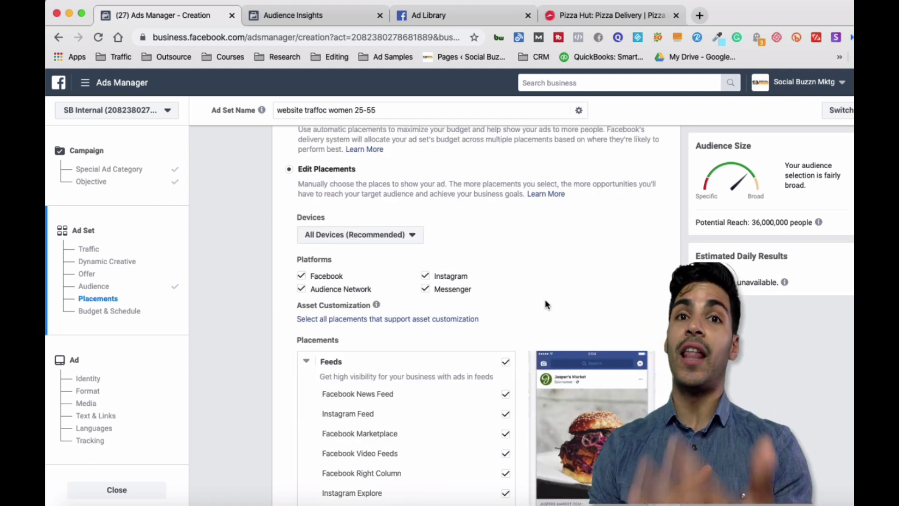
{"action": "scroll", "coordinate": [545, 303], "scroll_direction": "down", "scroll_amount": 3}
{"action": "scroll", "coordinate": [545, 299], "scroll_direction": "up", "scroll_amount": 1}
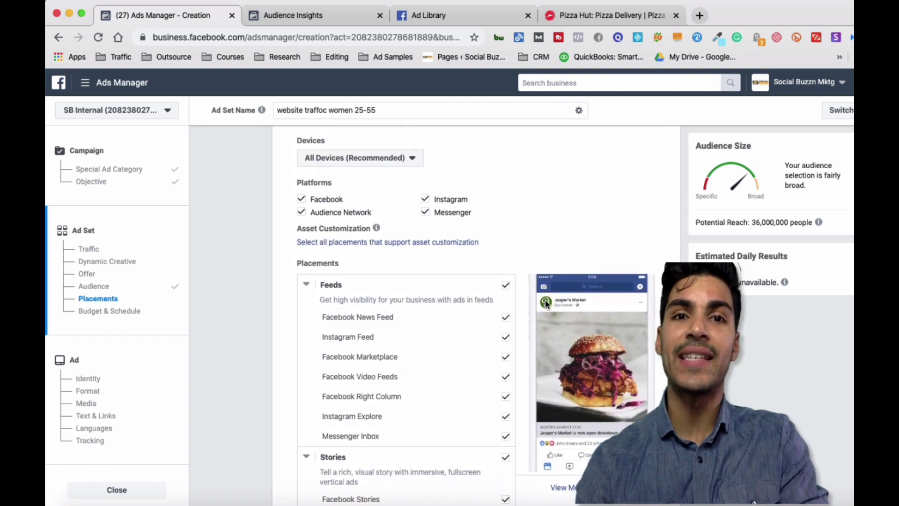
{"action": "scroll", "coordinate": [546, 303], "scroll_direction": "down", "scroll_amount": 1}
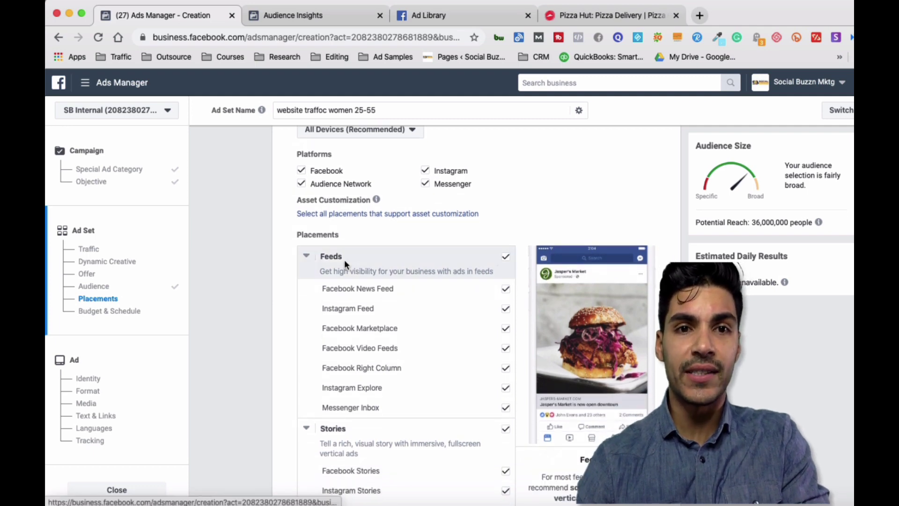
{"action": "scroll", "coordinate": [469, 269], "scroll_direction": "down", "scroll_amount": 1}
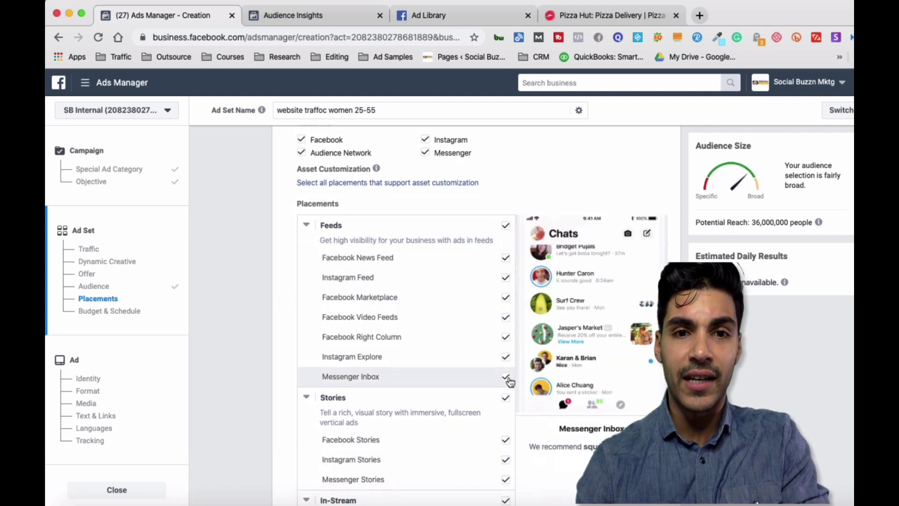
{"action": "scroll", "coordinate": [510, 379], "scroll_direction": "down", "scroll_amount": 2}
{"action": "scroll", "coordinate": [510, 380], "scroll_direction": "up", "scroll_amount": 1}
{"action": "scroll", "coordinate": [509, 379], "scroll_direction": "up", "scroll_amount": 1}
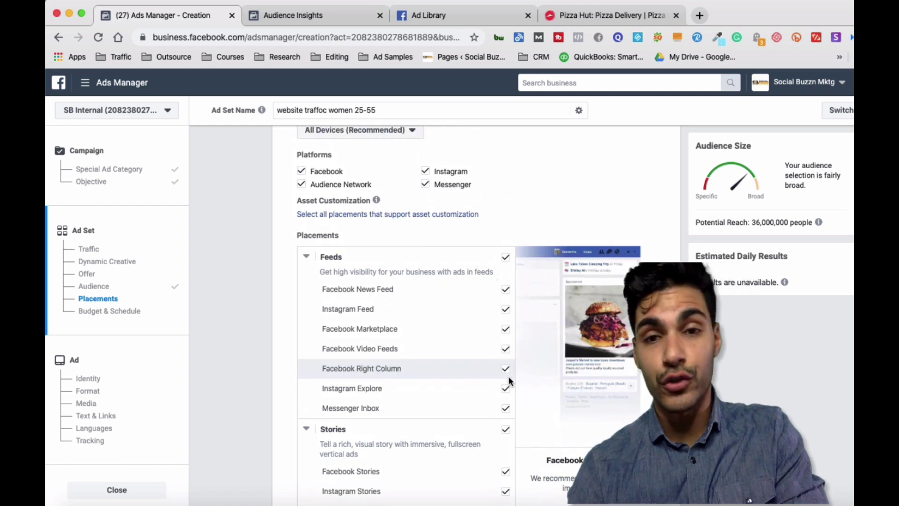
{"action": "scroll", "coordinate": [508, 380], "scroll_direction": "down", "scroll_amount": 1}
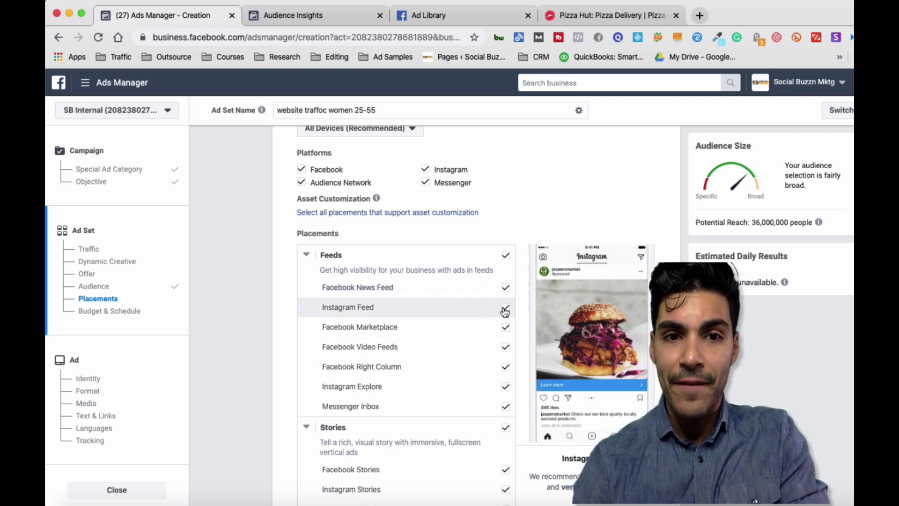
Turn off the Facebook Right Column, Instagram Explore, Messenger Inbox, Facebook Video Feeds and Facebook Marketplace placements
{"action": "left_click", "coordinate": [507, 382]}
{"action": "left_click", "coordinate": [506, 374]}
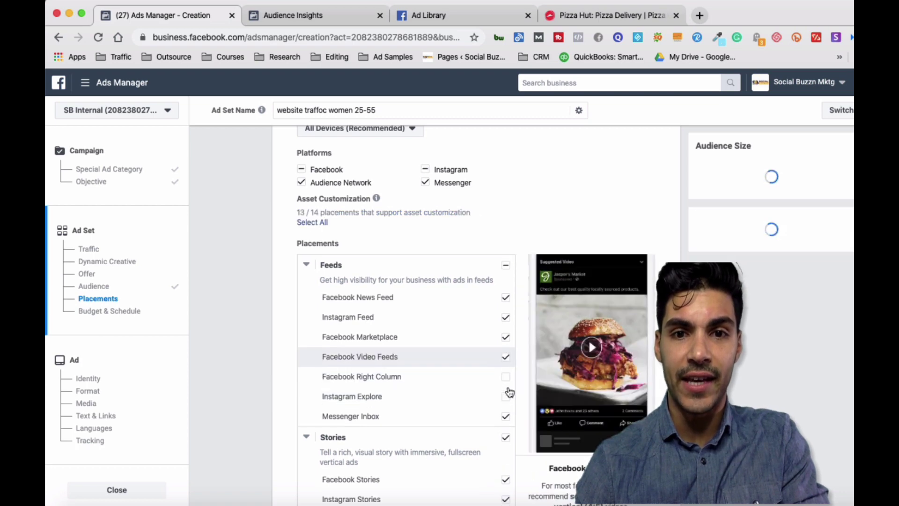
{"action": "left_click", "coordinate": [506, 416]}
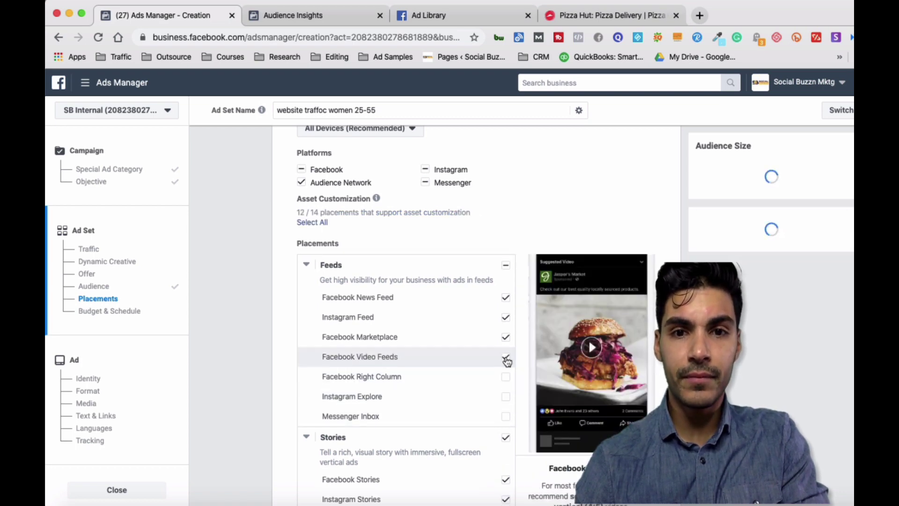
{"action": "left_click", "coordinate": [506, 352]}
{"action": "left_click", "coordinate": [506, 340]}
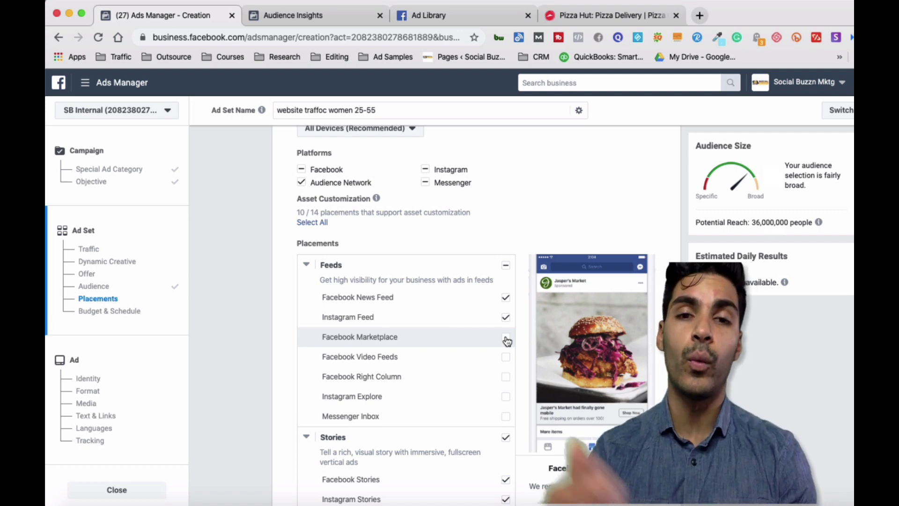
Turn off the Facebook Stories, Instagram Stories and Messenger Stories placements
{"action": "scroll", "coordinate": [505, 338], "scroll_direction": "down", "scroll_amount": 5}
{"action": "scroll", "coordinate": [506, 338], "scroll_direction": "down", "scroll_amount": 1}
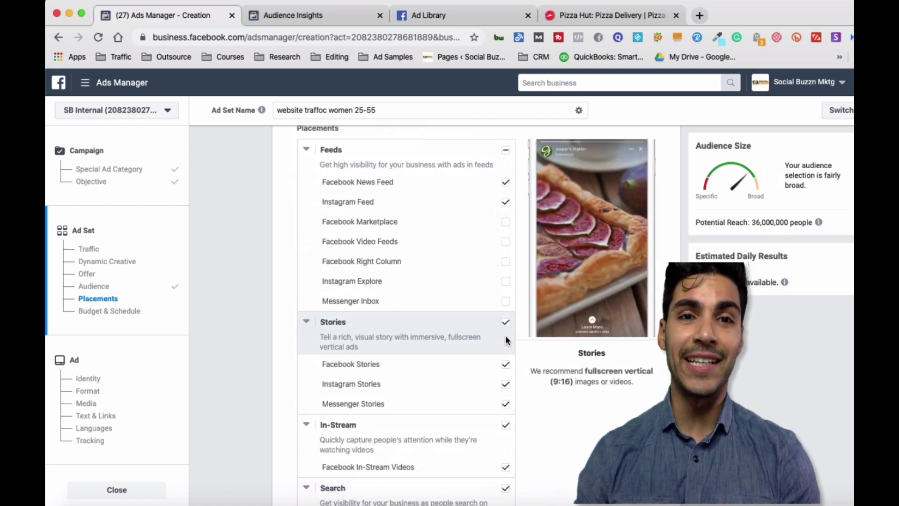
{"action": "scroll", "coordinate": [505, 336], "scroll_direction": "down", "scroll_amount": 4}
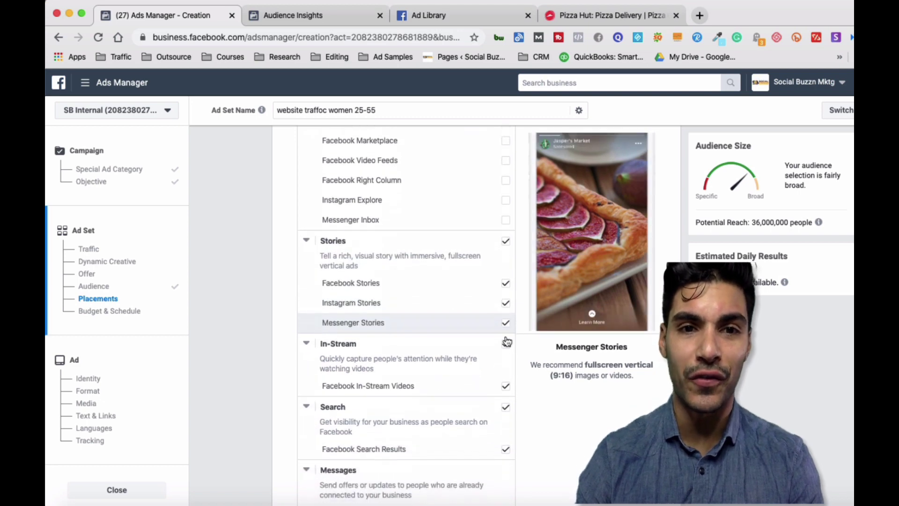
{"action": "left_click", "coordinate": [505, 270]}
{"action": "left_click", "coordinate": [506, 290]}
{"action": "left_click", "coordinate": [506, 310]}
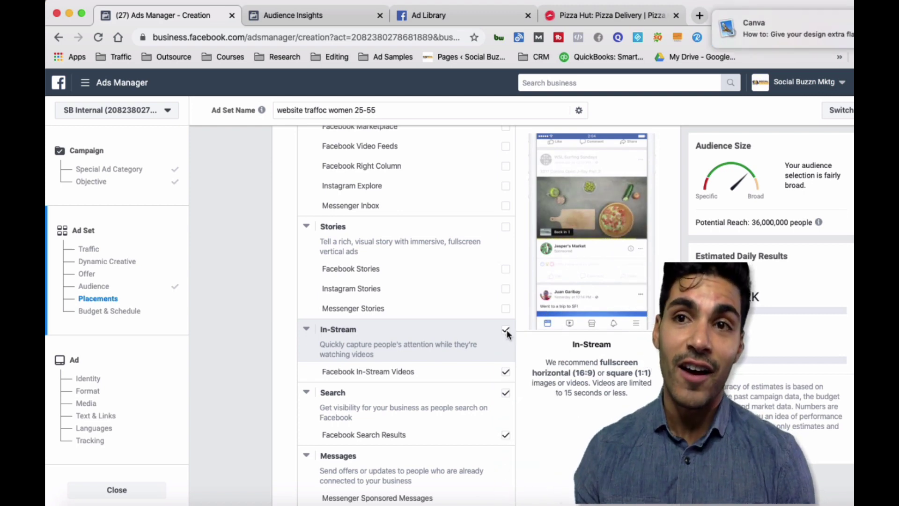
Turn off the Facebook Search Results, Facebook Instant Articles and all Apps and Sites placements
{"action": "scroll", "coordinate": [506, 333], "scroll_direction": "down", "scroll_amount": 1}
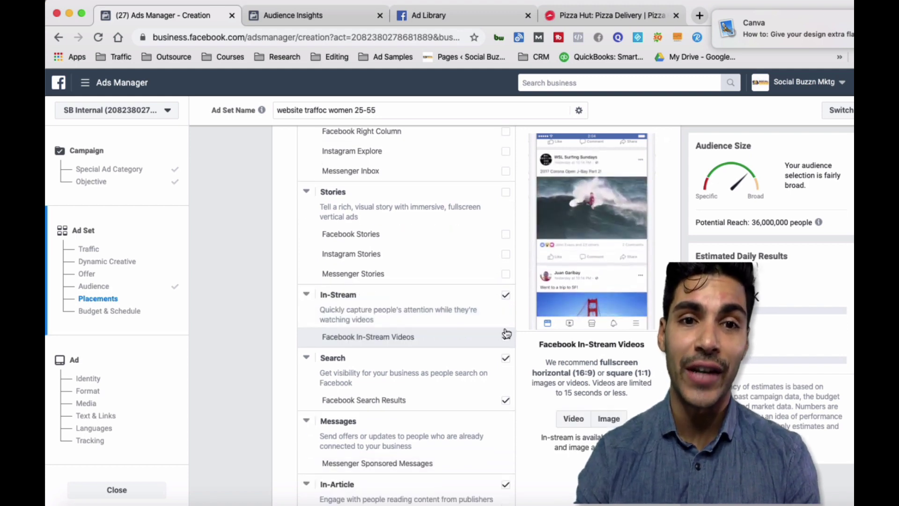
{"action": "scroll", "coordinate": [507, 333], "scroll_direction": "down", "scroll_amount": 3}
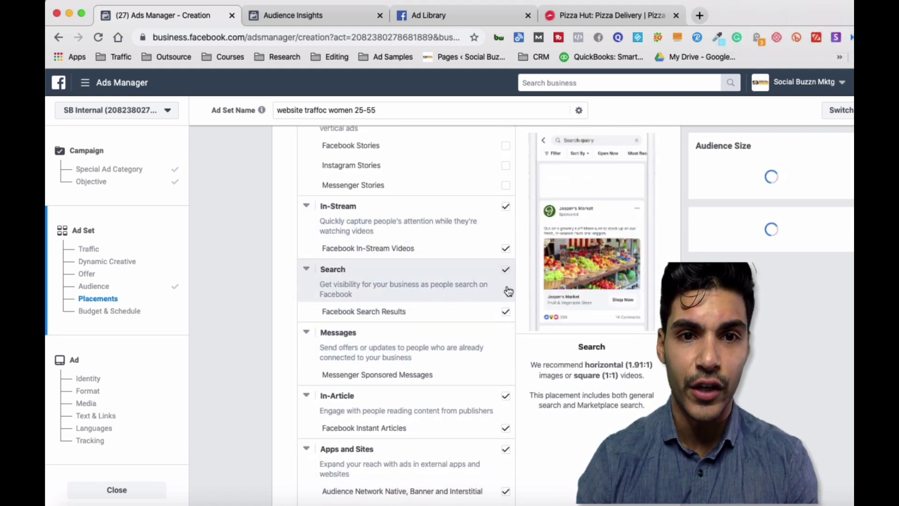
{"action": "scroll", "coordinate": [508, 316], "scroll_direction": "down", "scroll_amount": 1}
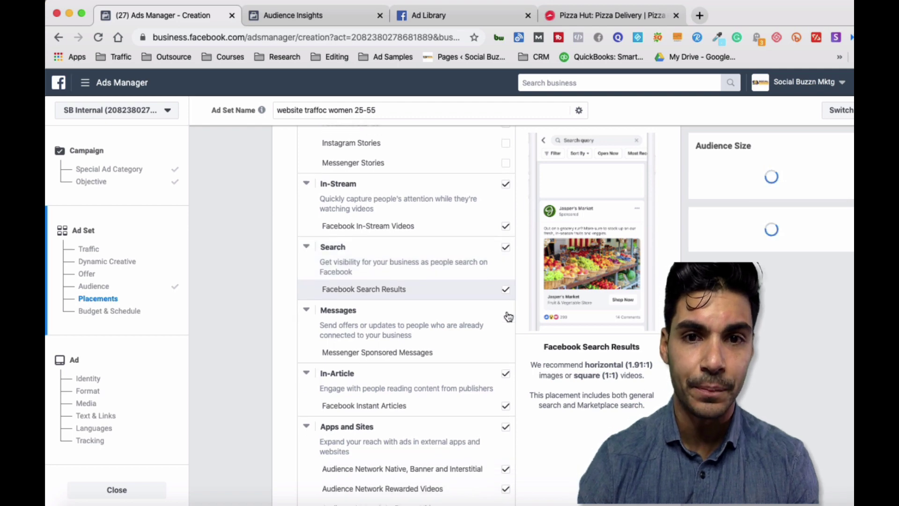
{"action": "right_click", "coordinate": [508, 313]}
{"action": "left_click", "coordinate": [504, 288]}
{"action": "scroll", "coordinate": [506, 281], "scroll_direction": "down", "scroll_amount": 3}
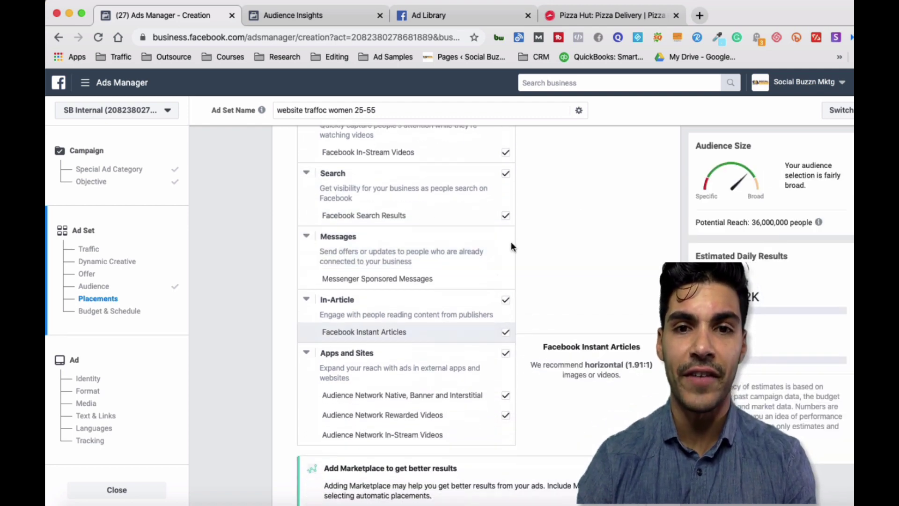
{"action": "left_click", "coordinate": [505, 215]}
{"action": "scroll", "coordinate": [505, 307], "scroll_direction": "down", "scroll_amount": 2}
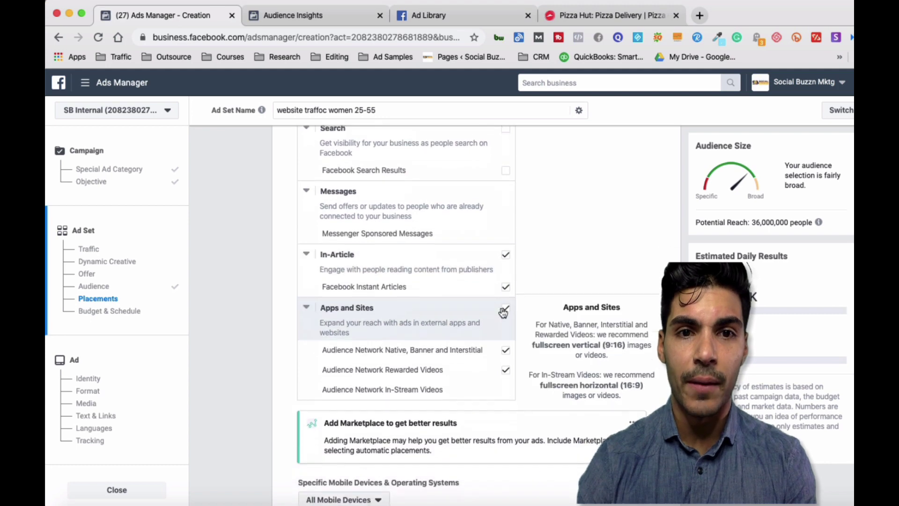
{"action": "scroll", "coordinate": [503, 312], "scroll_direction": "down", "scroll_amount": 1}
{"action": "left_click", "coordinate": [506, 276]}
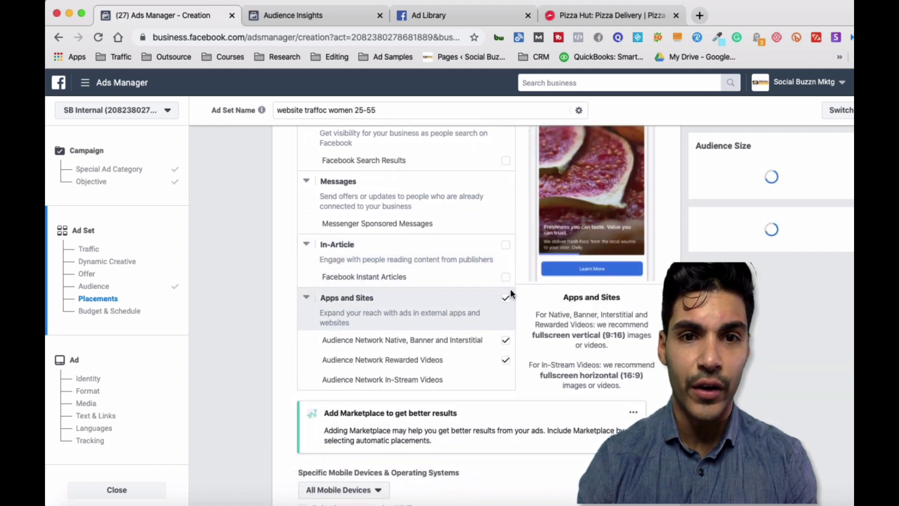
{"action": "left_click", "coordinate": [506, 298]}
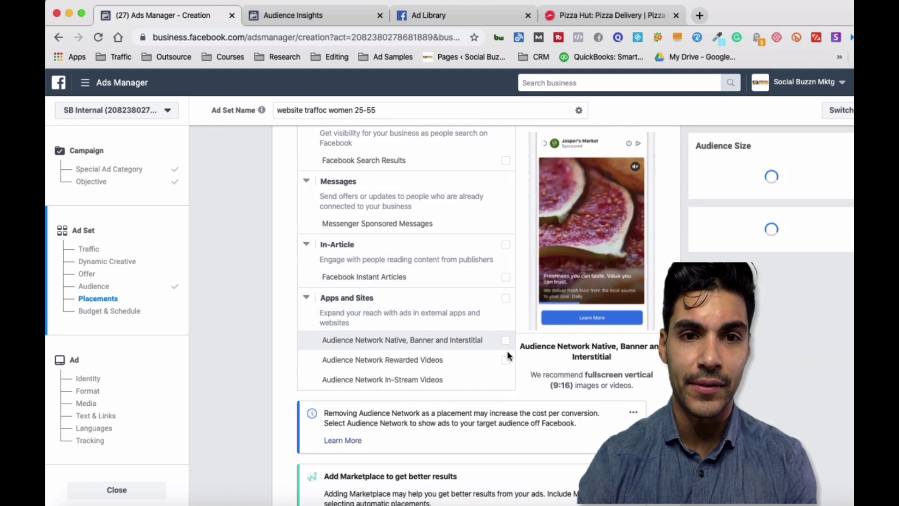
Check the options for specific mobile devices and operating systems, leaving All Mobile Devices selected
{"action": "scroll", "coordinate": [508, 352], "scroll_direction": "down", "scroll_amount": 9}
{"action": "scroll", "coordinate": [509, 332], "scroll_direction": "down", "scroll_amount": 7}
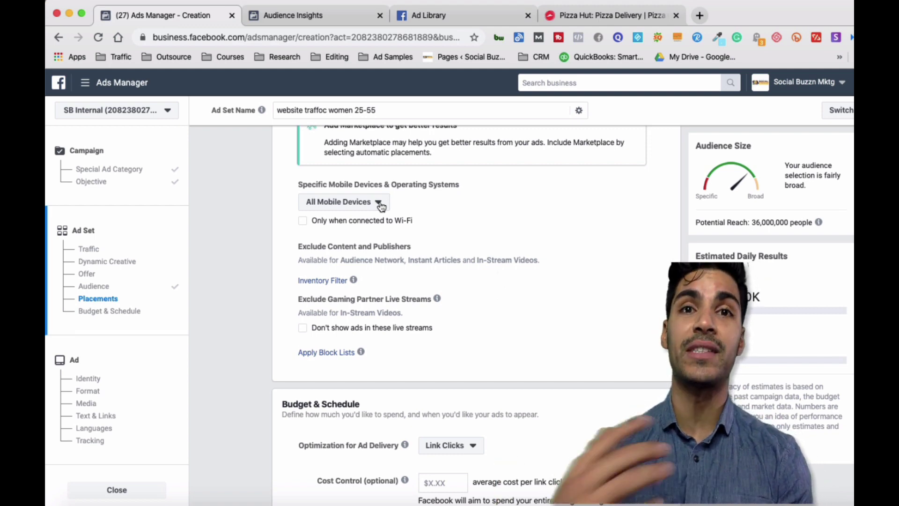
{"action": "left_click", "coordinate": [379, 203]}
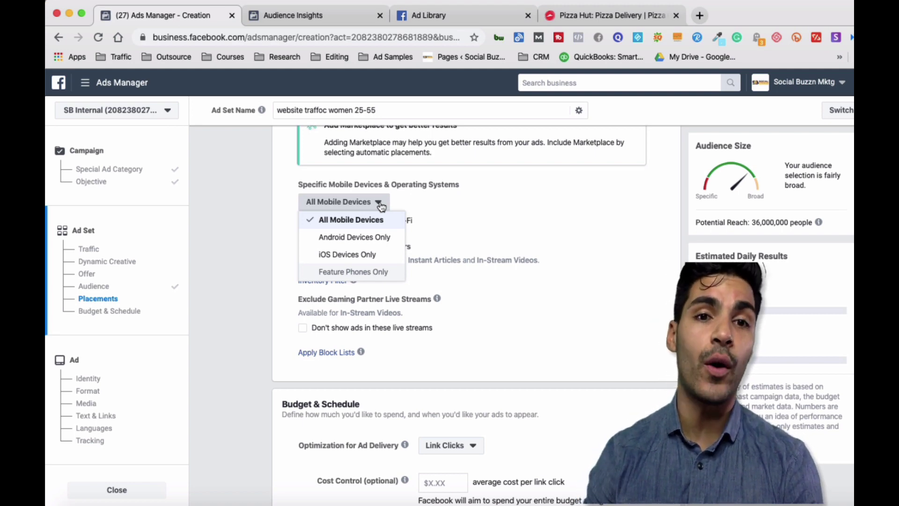
{"action": "left_click", "coordinate": [417, 208]}
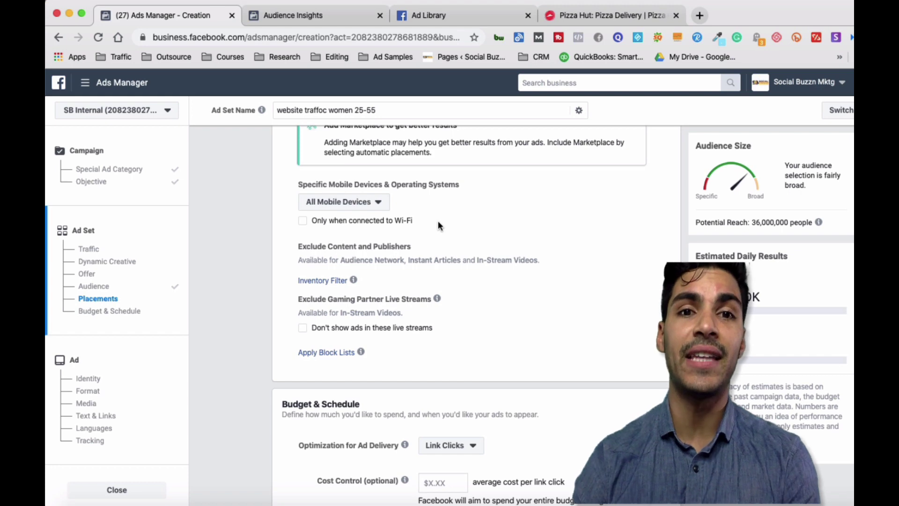
Try restricting the ads to devices connected to Wi-Fi and turn the restriction off again
{"action": "scroll", "coordinate": [437, 221], "scroll_direction": "down", "scroll_amount": 3}
{"action": "scroll", "coordinate": [437, 221], "scroll_direction": "up", "scroll_amount": 2}
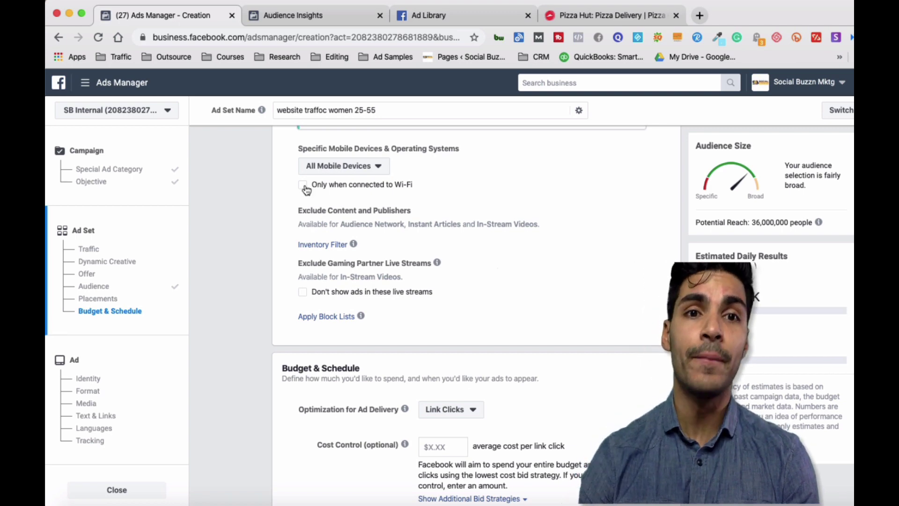
{"action": "left_click", "coordinate": [304, 187]}
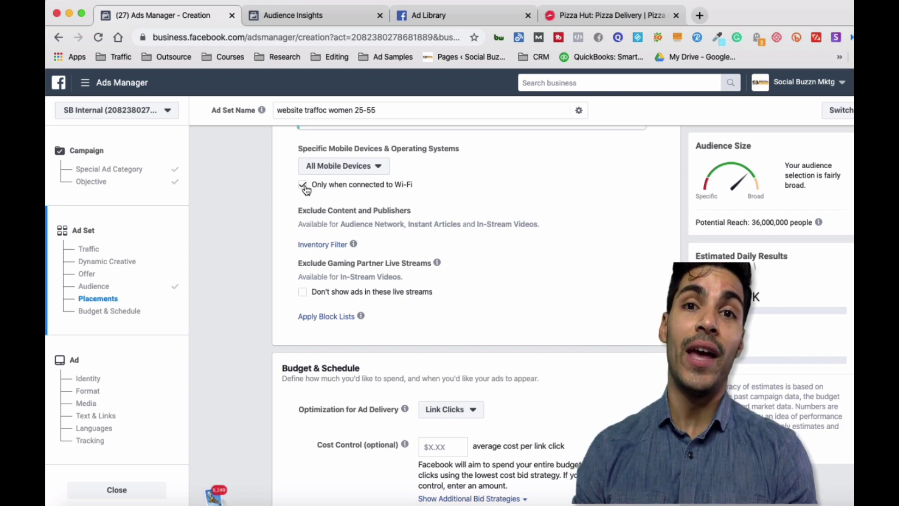
{"action": "left_click", "coordinate": [302, 185]}
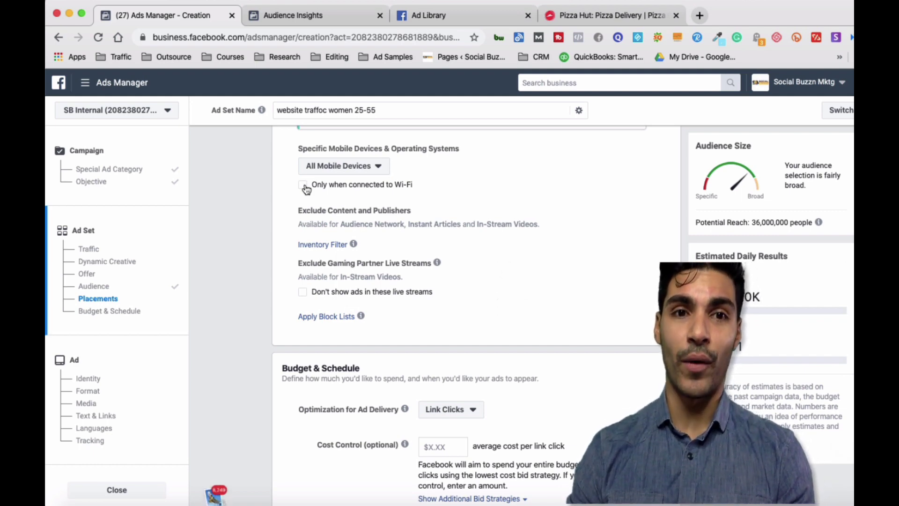
Leave the cost control empty and set the ad set's daily budget to $5.00
{"action": "scroll", "coordinate": [306, 189], "scroll_direction": "down", "scroll_amount": 4}
{"action": "scroll", "coordinate": [305, 188], "scroll_direction": "down", "scroll_amount": 2}
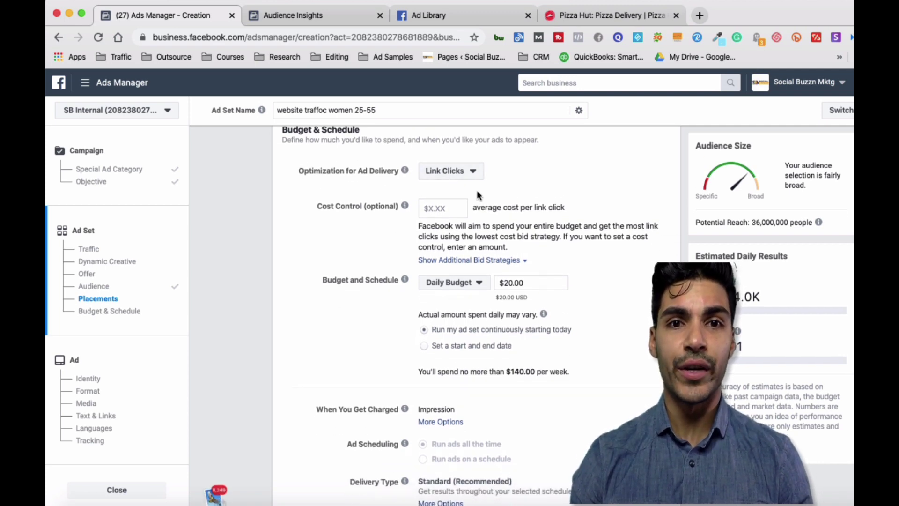
{"action": "left_click", "coordinate": [447, 210]}
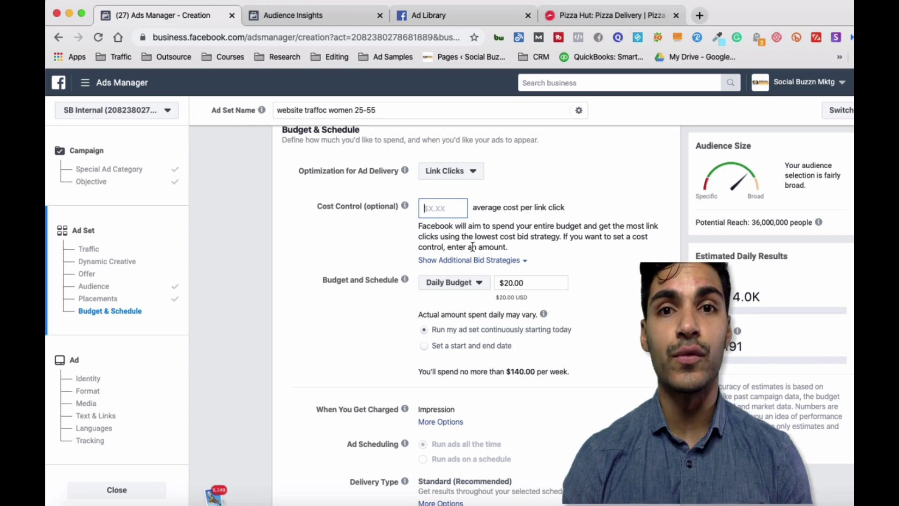
{"action": "left_click", "coordinate": [477, 289]}
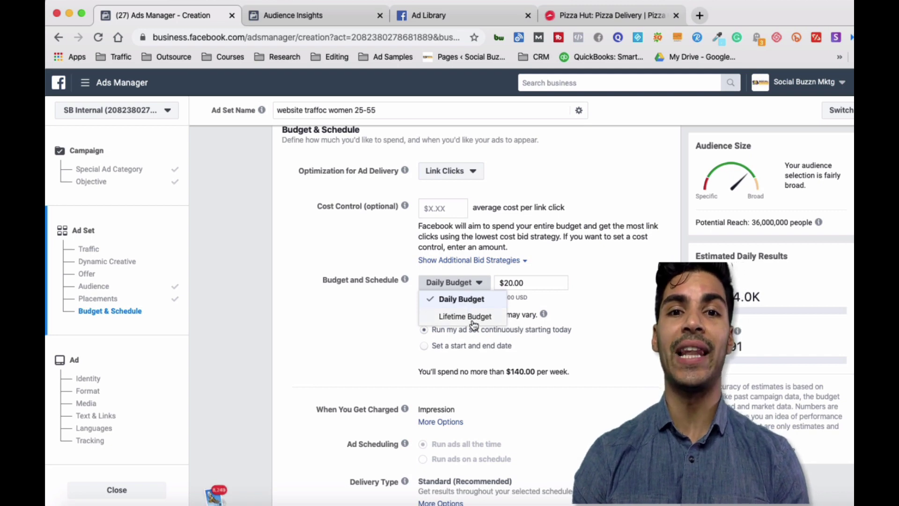
{"action": "left_click", "coordinate": [528, 282]}
{"action": "double_click", "coordinate": [528, 283]}
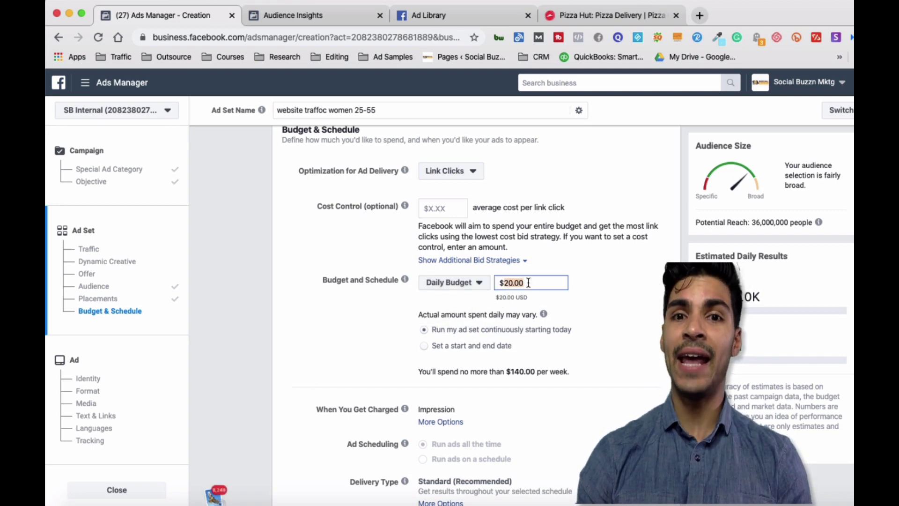
{"action": "key", "text": "BackSpace"}
{"action": "type", "text": "5"}
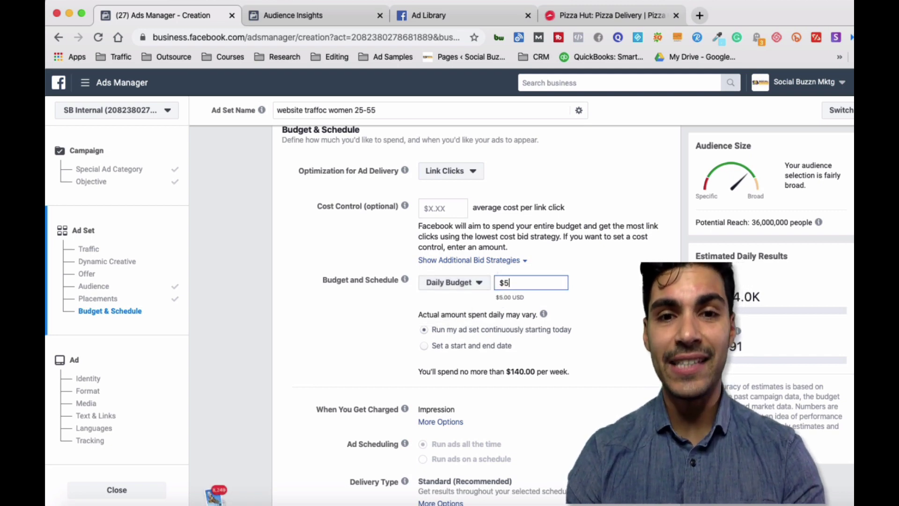
{"action": "left_click", "coordinate": [584, 296]}
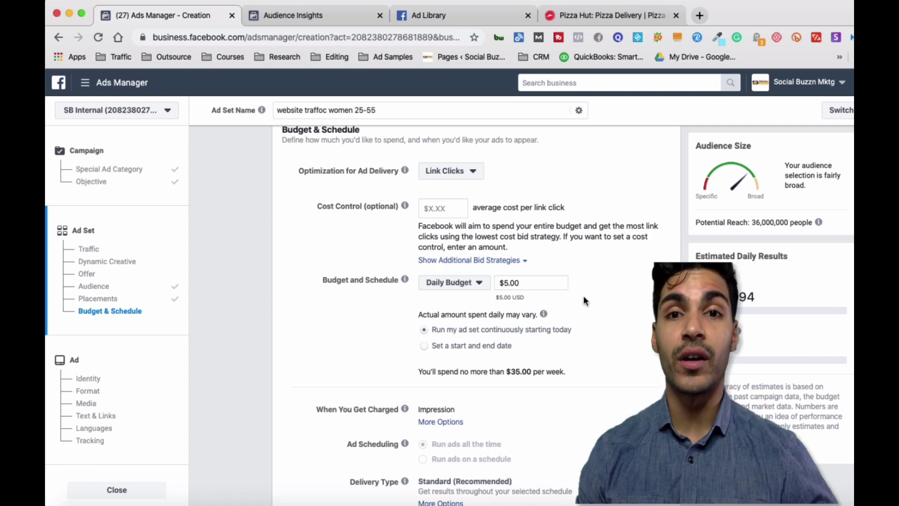
Continue to the ad setup and choose Social Buzzn as the ad's Facebook Page
{"action": "scroll", "coordinate": [583, 296], "scroll_direction": "down", "scroll_amount": 1}
{"action": "scroll", "coordinate": [583, 295], "scroll_direction": "down", "scroll_amount": 3}
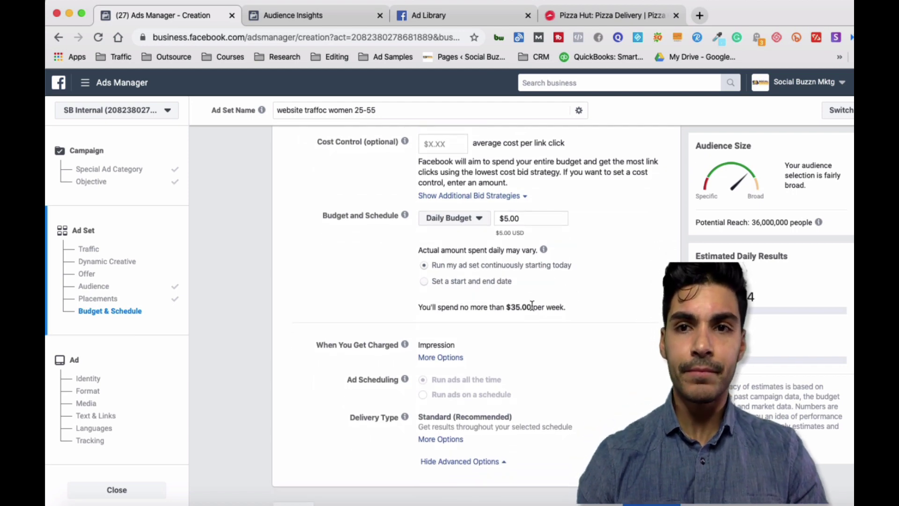
{"action": "left_click_drag", "start_coordinate": [567, 307], "coordinate": [485, 308]}
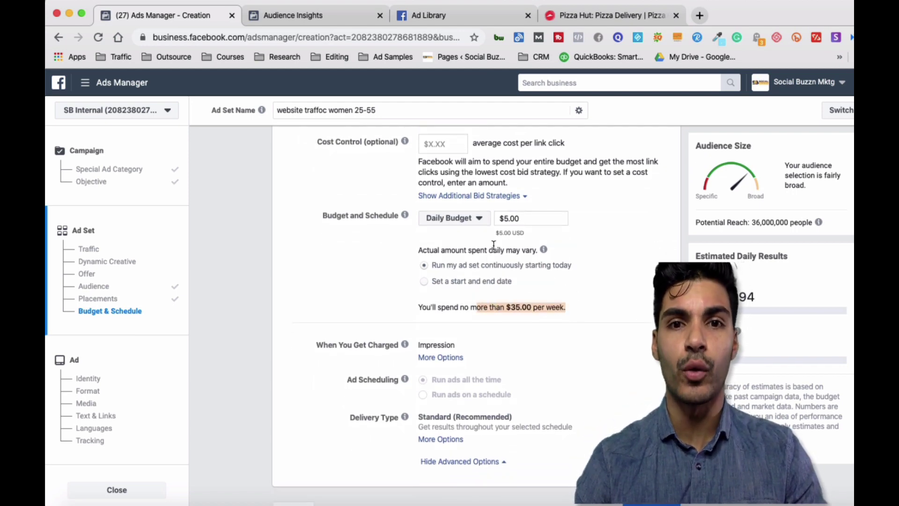
{"action": "left_click", "coordinate": [564, 226]}
{"action": "scroll", "coordinate": [564, 339], "scroll_direction": "down", "scroll_amount": 1}
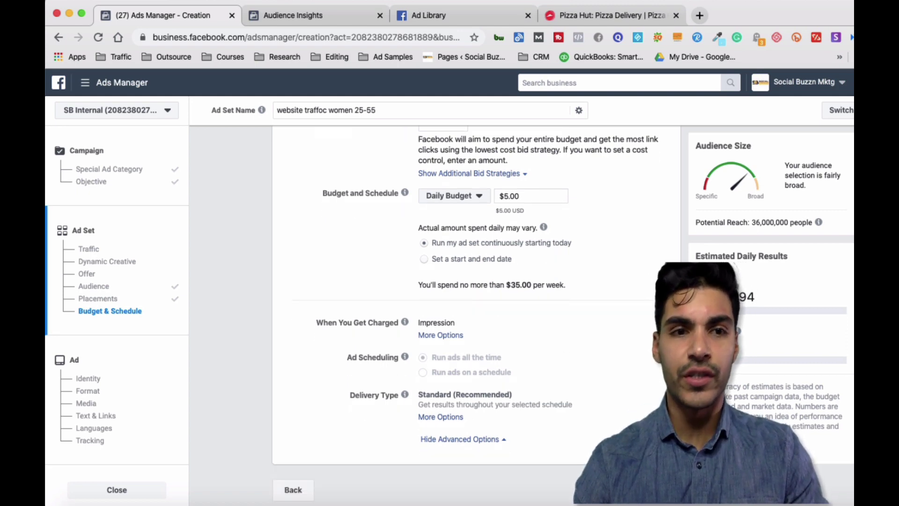
{"action": "left_click", "coordinate": [655, 490]}
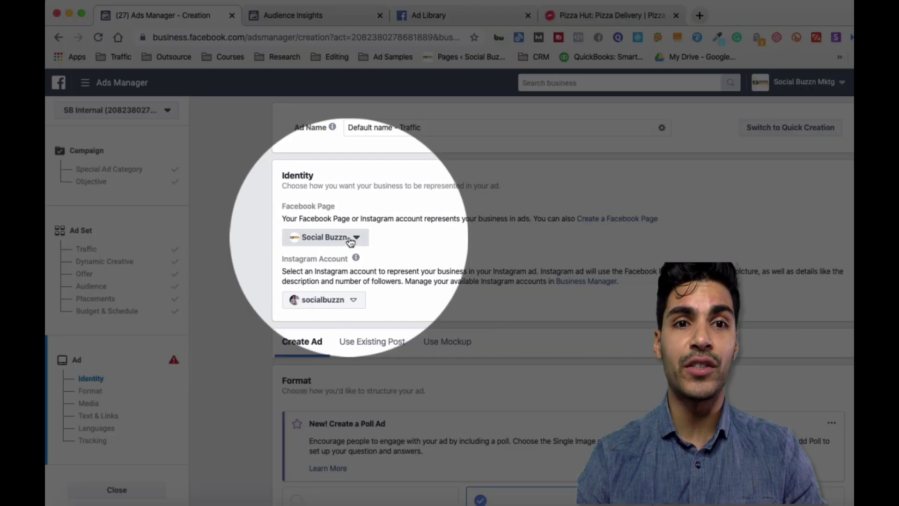
{"action": "left_click", "coordinate": [347, 239]}
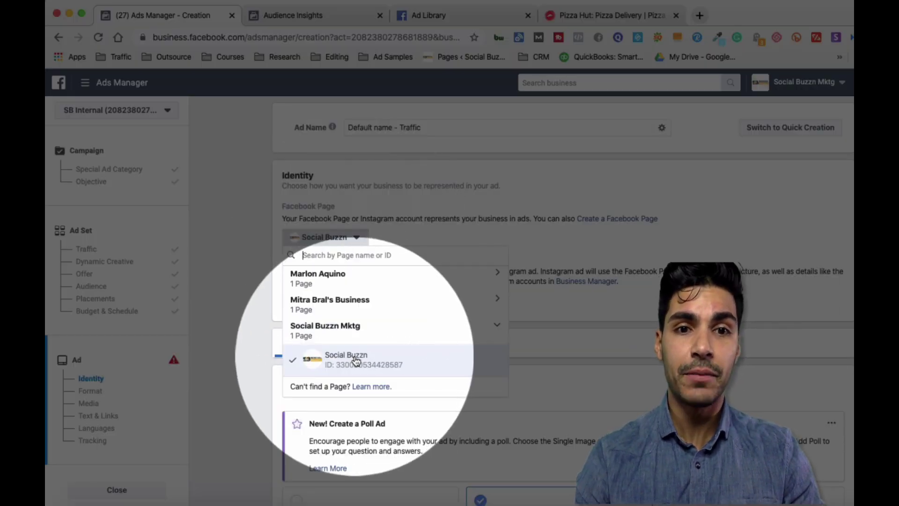
{"action": "left_click", "coordinate": [355, 358]}
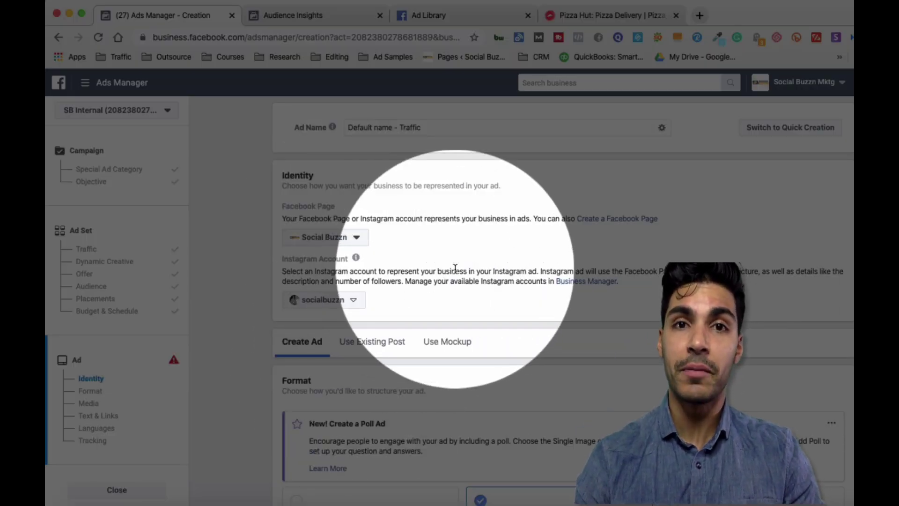
Look over the ad format options and choose Single Image or Video
{"action": "scroll", "coordinate": [454, 267], "scroll_direction": "down", "scroll_amount": 5}
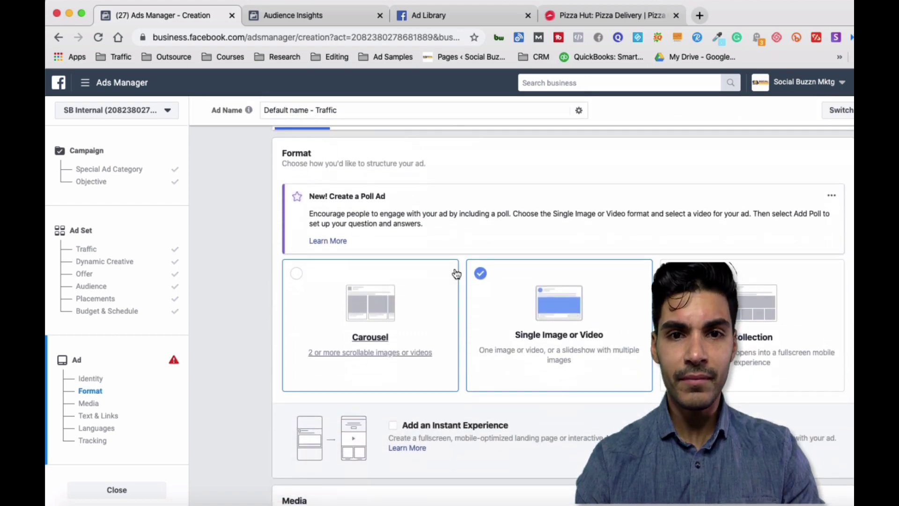
{"action": "scroll", "coordinate": [455, 274], "scroll_direction": "down", "scroll_amount": 2}
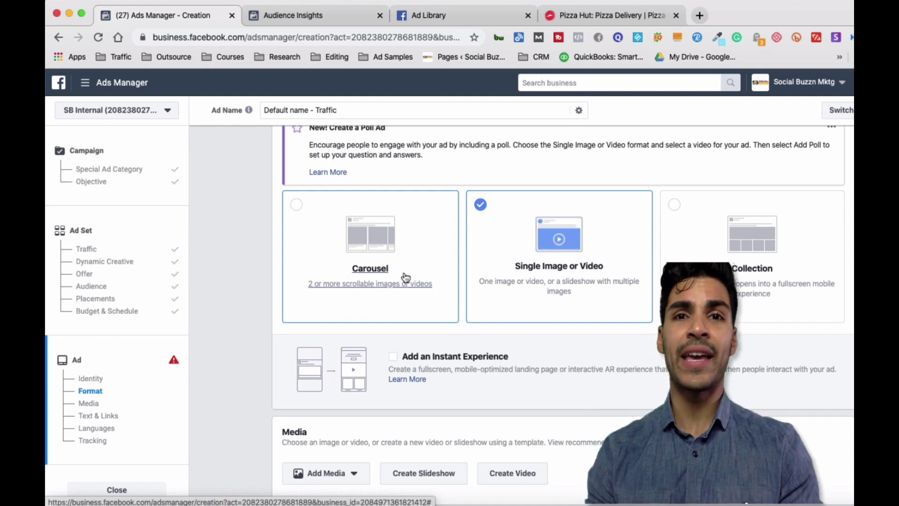
{"action": "scroll", "coordinate": [405, 278], "scroll_direction": "down", "scroll_amount": 3}
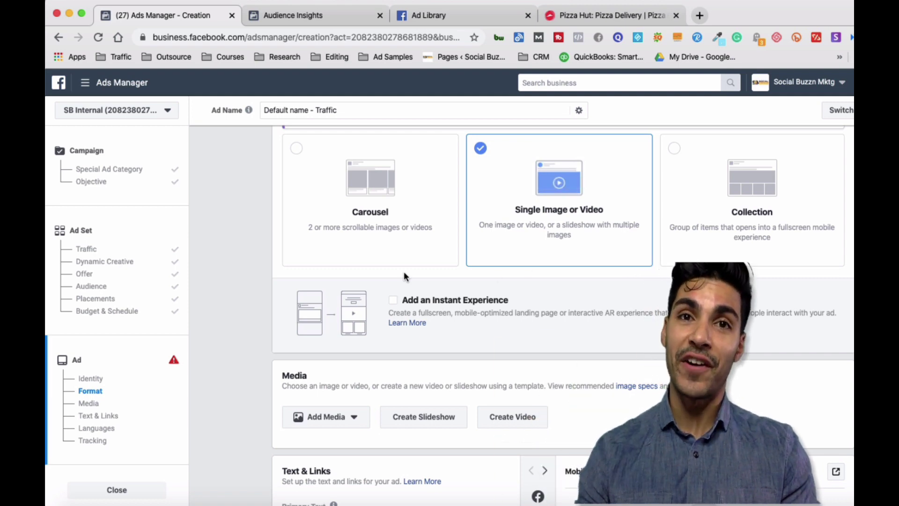
{"action": "scroll", "coordinate": [404, 276], "scroll_direction": "down", "scroll_amount": 5}
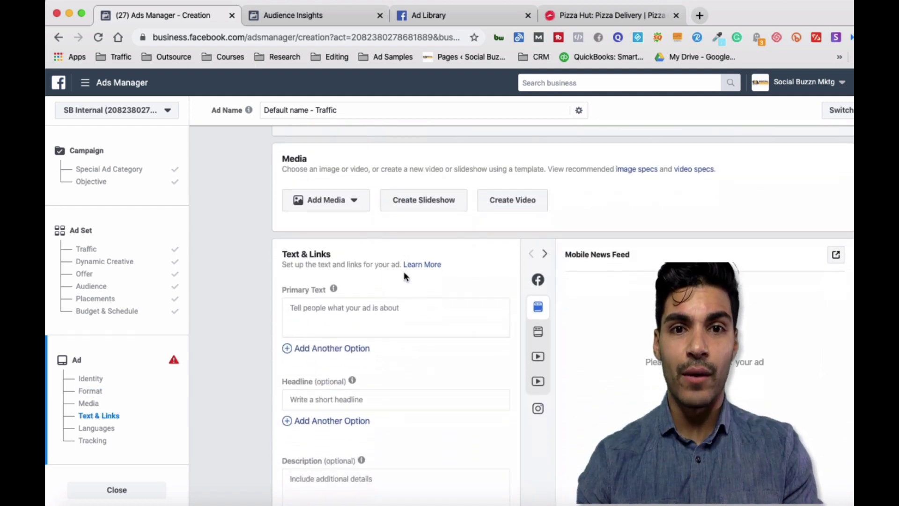
{"action": "scroll", "coordinate": [405, 276], "scroll_direction": "up", "scroll_amount": 7}
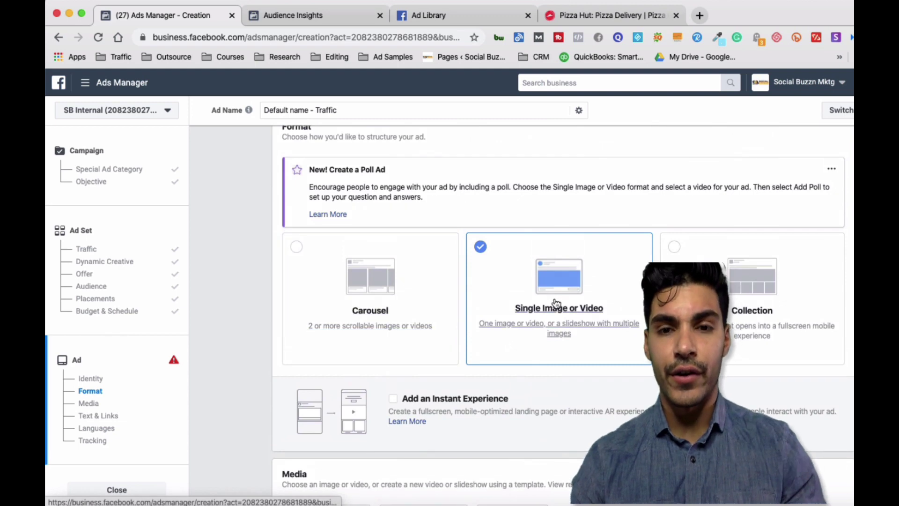
{"action": "left_click", "coordinate": [556, 306]}
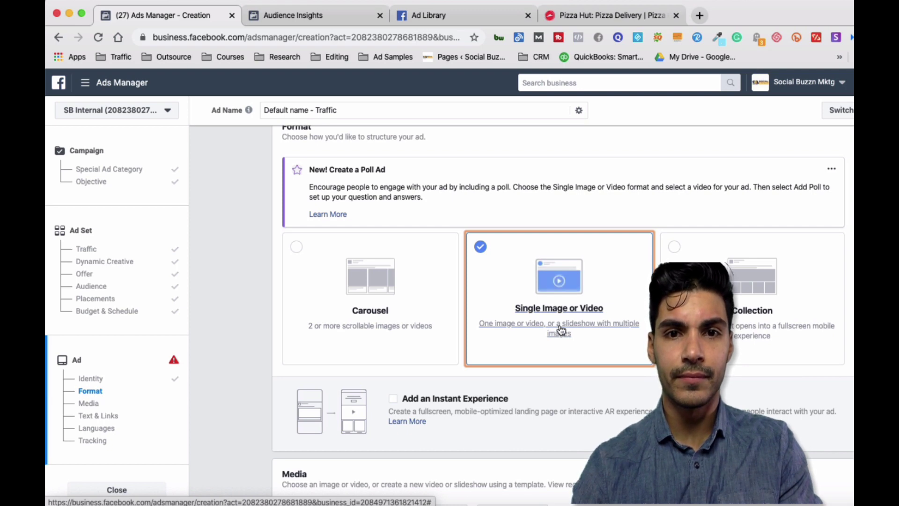
Add the account image Look Up_SocialBuzzn.jpg as the ad's media
{"action": "scroll", "coordinate": [505, 363], "scroll_direction": "down", "scroll_amount": 5}
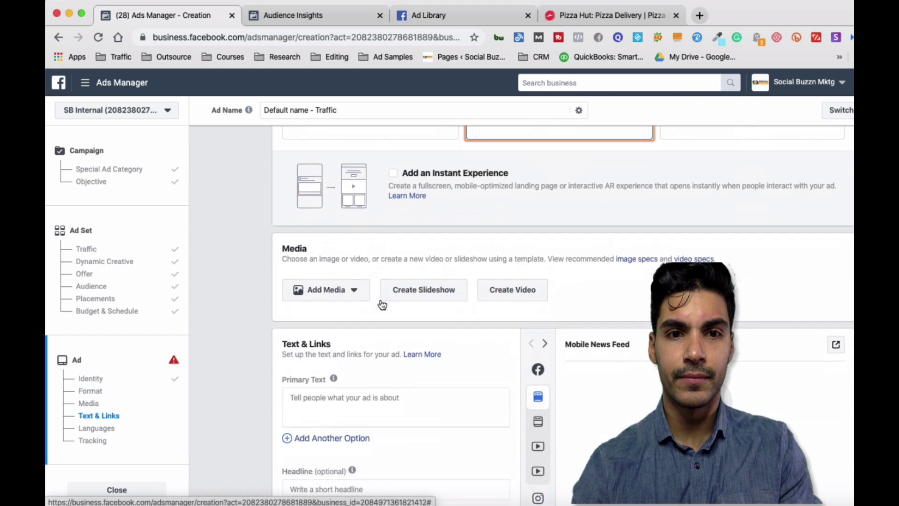
{"action": "left_click", "coordinate": [356, 295]}
{"action": "left_click", "coordinate": [329, 316]}
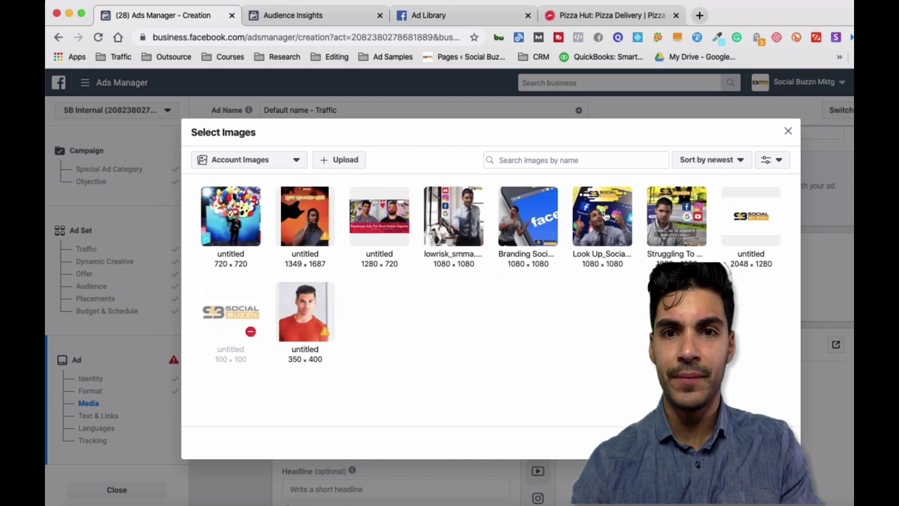
{"action": "left_click", "coordinate": [605, 217]}
{"action": "key", "text": "Escape"}
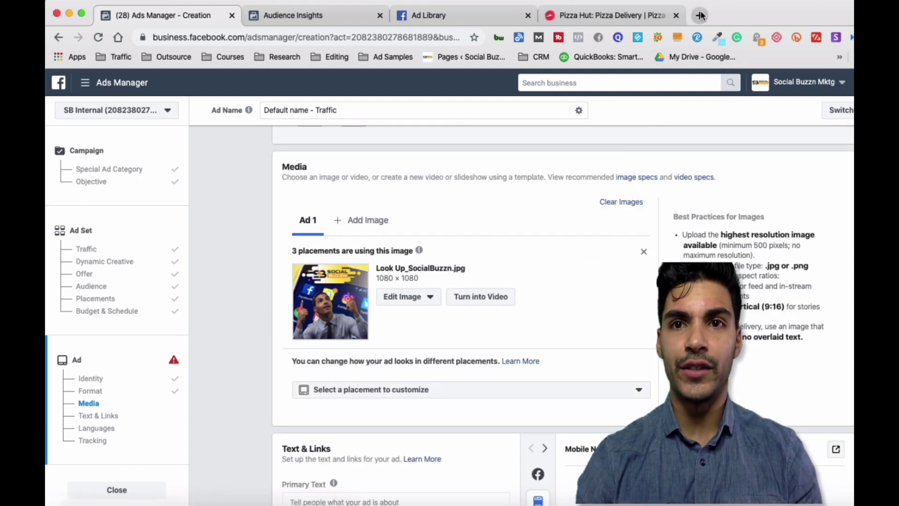
Open Canva in a new browser tab and look through its design types and existing designs
{"action": "left_click", "coordinate": [448, 57]}
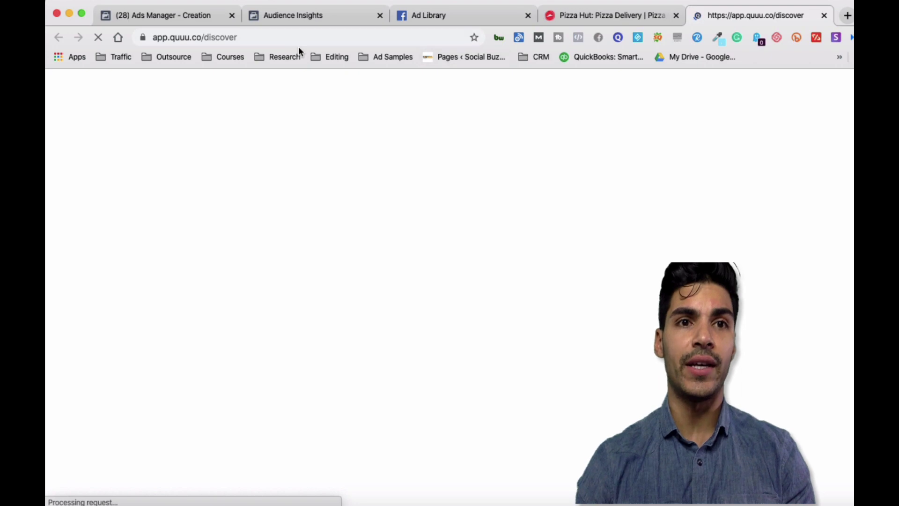
{"action": "left_click", "coordinate": [280, 42]}
{"action": "type", "text": "canava"}
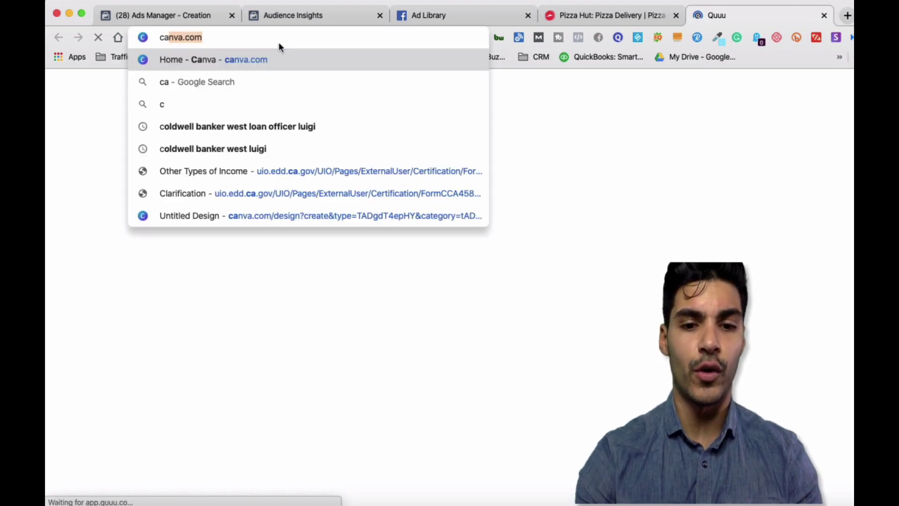
{"action": "key", "text": "BackSpace"}
{"action": "key", "text": "BackSpace"}
{"action": "key", "text": "BackSpace"}
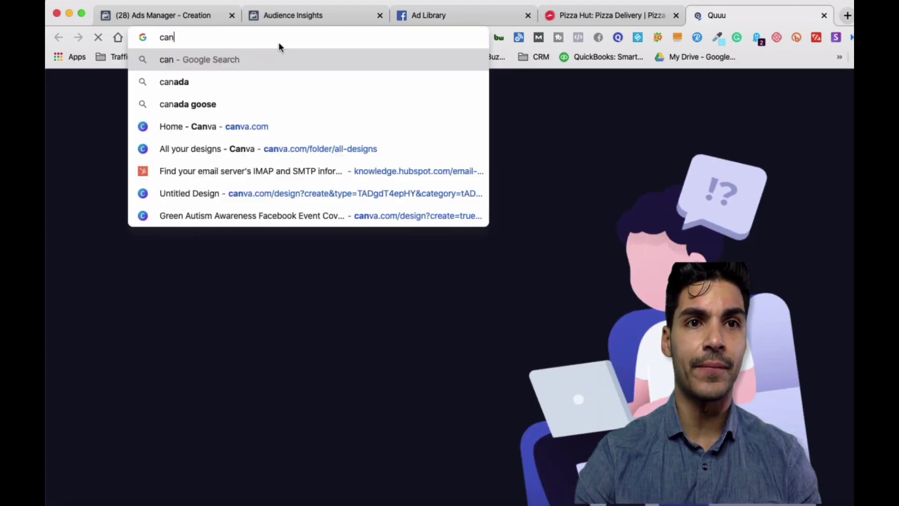
{"action": "left_click", "coordinate": [207, 150]}
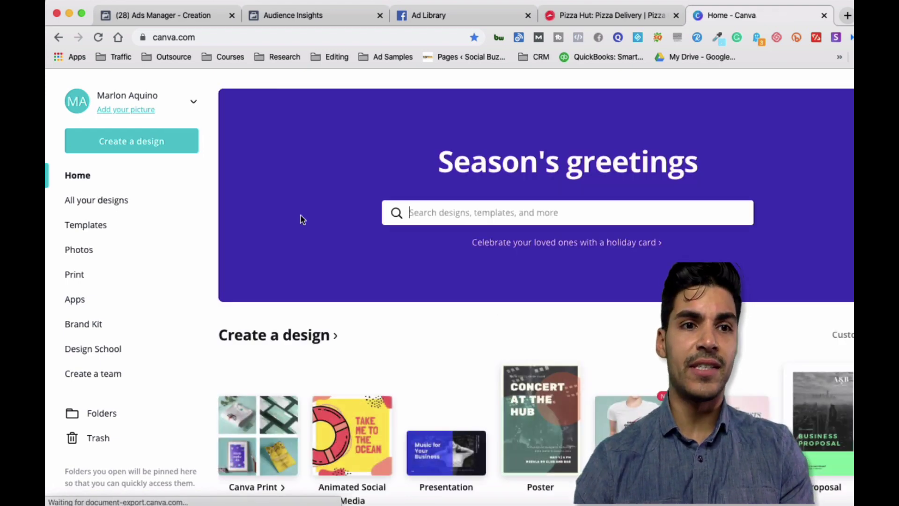
{"action": "scroll", "coordinate": [301, 219], "scroll_direction": "down", "scroll_amount": 1}
{"action": "scroll", "coordinate": [301, 219], "scroll_direction": "down", "scroll_amount": 1}
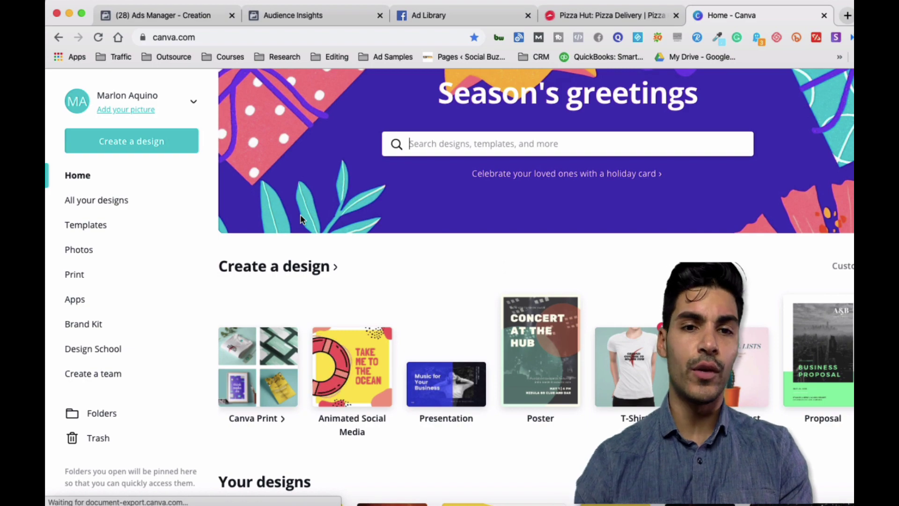
{"action": "scroll", "coordinate": [300, 219], "scroll_direction": "down", "scroll_amount": 5}
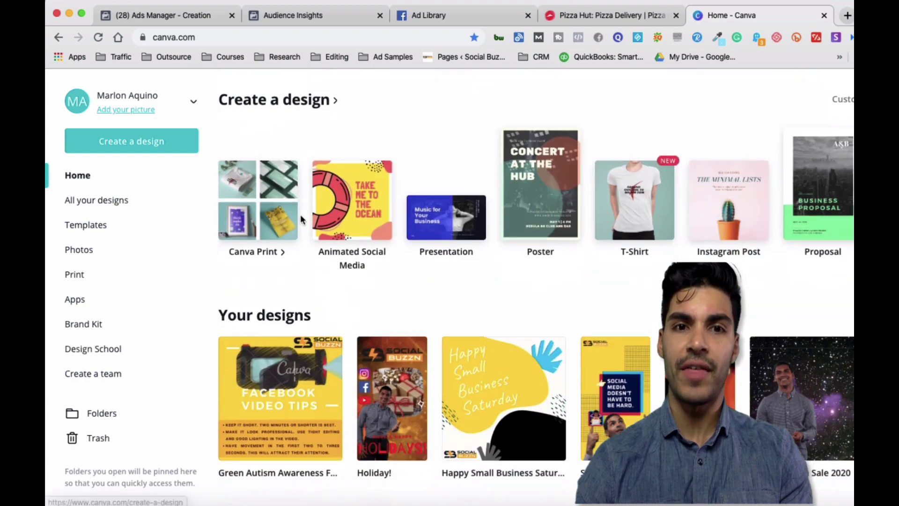
{"action": "scroll", "coordinate": [300, 214], "scroll_direction": "down", "scroll_amount": 5}
{"action": "scroll", "coordinate": [302, 219], "scroll_direction": "up", "scroll_amount": 12}
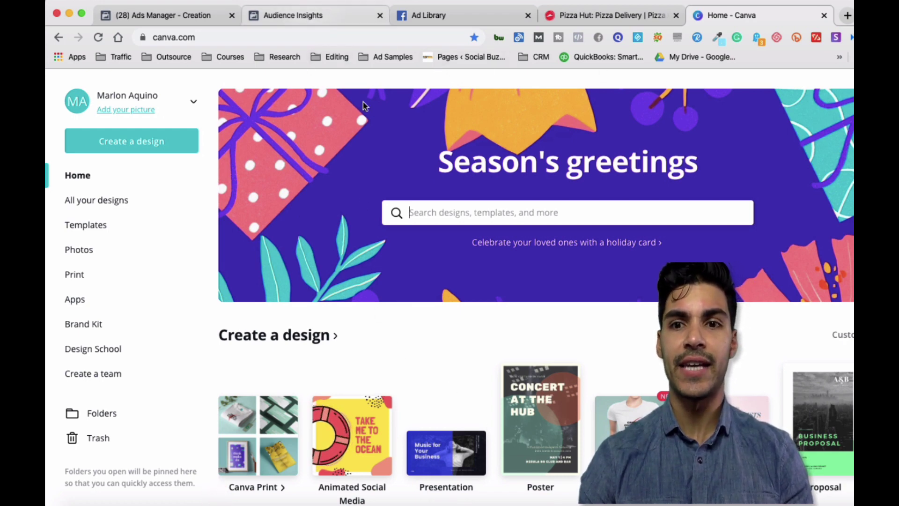
Return to Ads Manager and enter the primary text "are looking to buy a home in the next 6 months?" with "blah blah blah" on a second line
{"action": "left_click", "coordinate": [170, 19]}
{"action": "scroll", "coordinate": [551, 341], "scroll_direction": "down", "scroll_amount": 6}
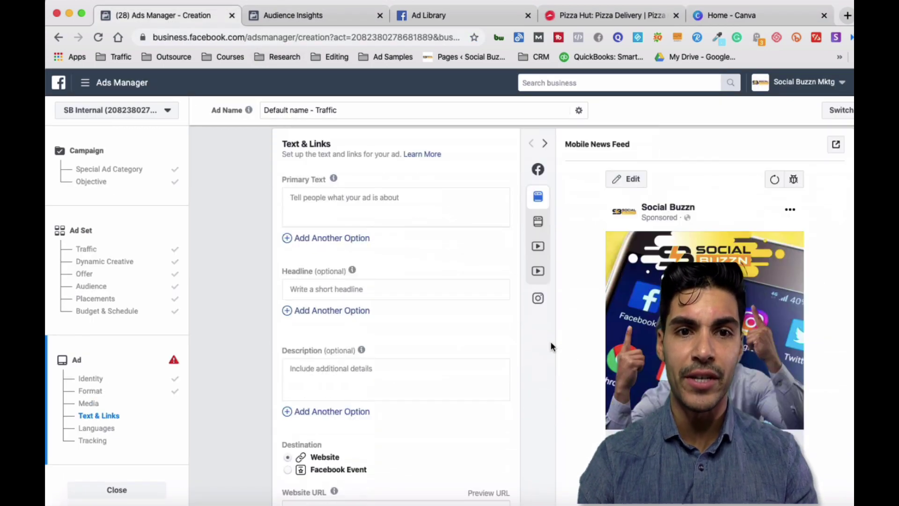
{"action": "left_click", "coordinate": [350, 220]}
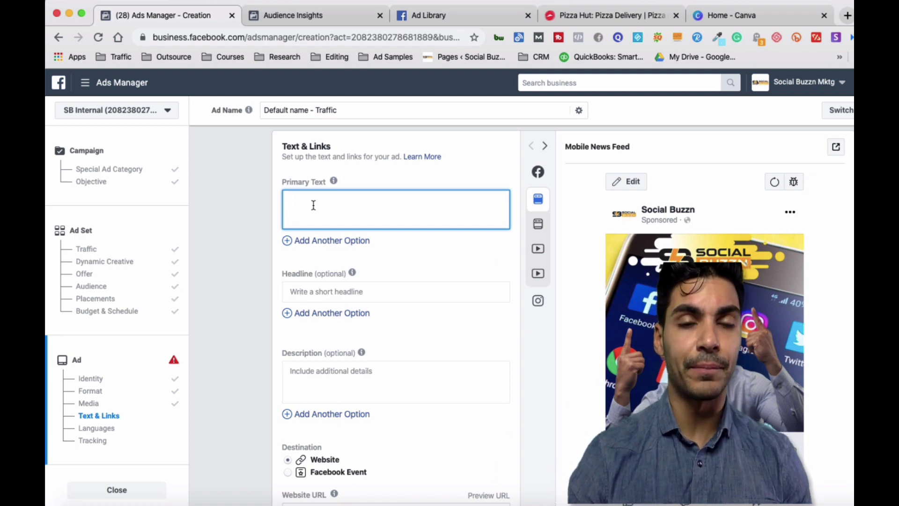
{"action": "scroll", "coordinate": [313, 205], "scroll_direction": "down", "scroll_amount": 2}
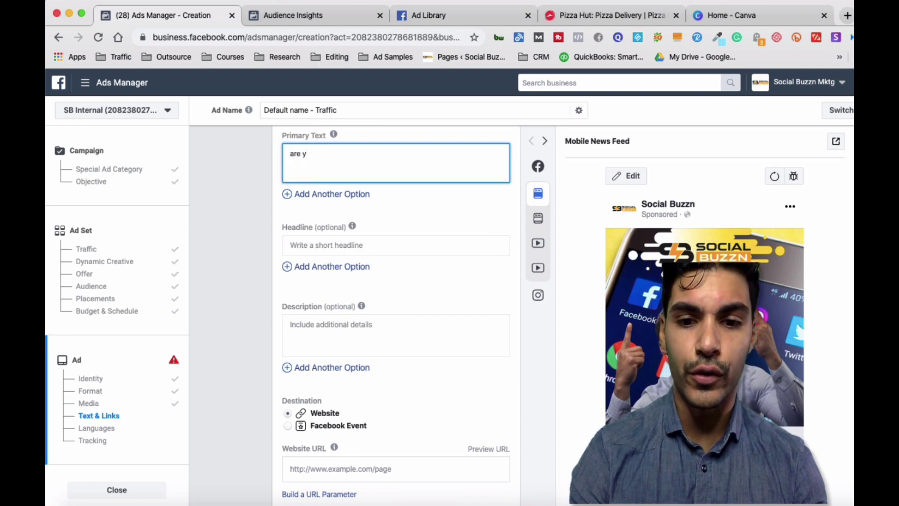
{"action": "type", "text": "l"}
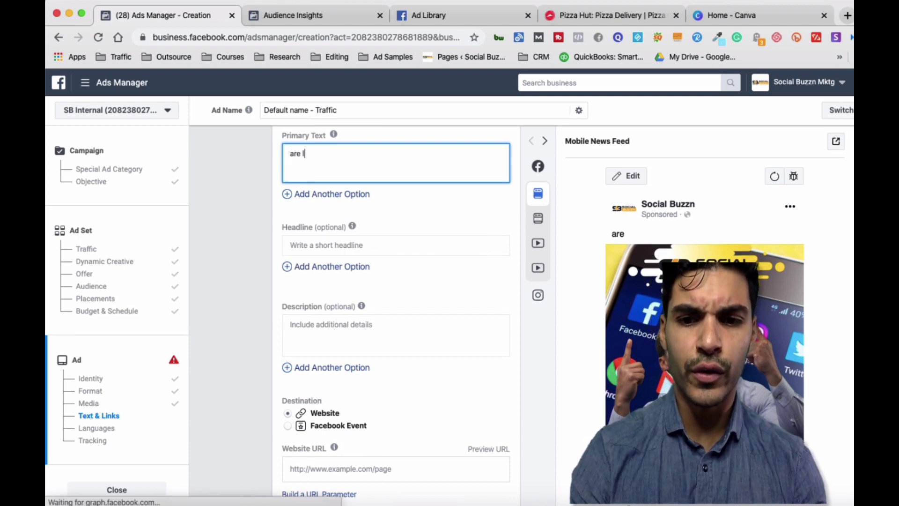
{"action": "type", "text": "ooking to buy "}
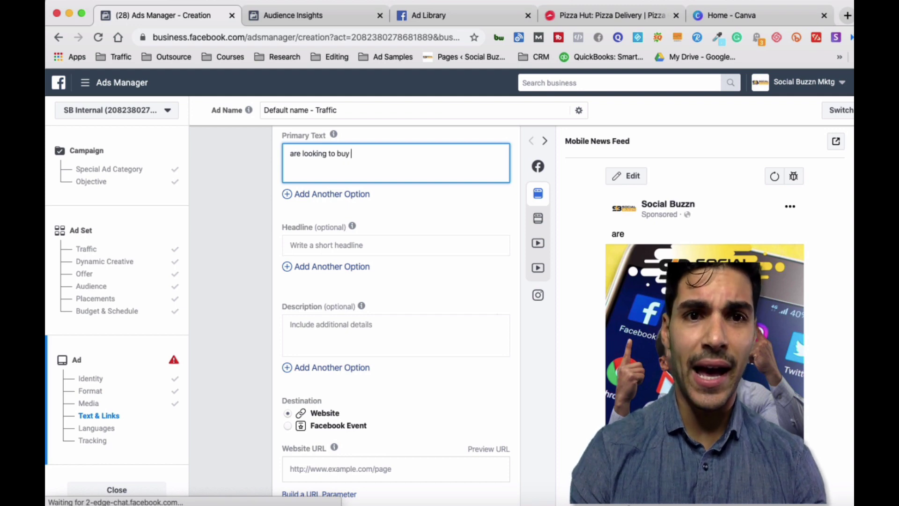
{"action": "type", "text": "a home in the ne"}
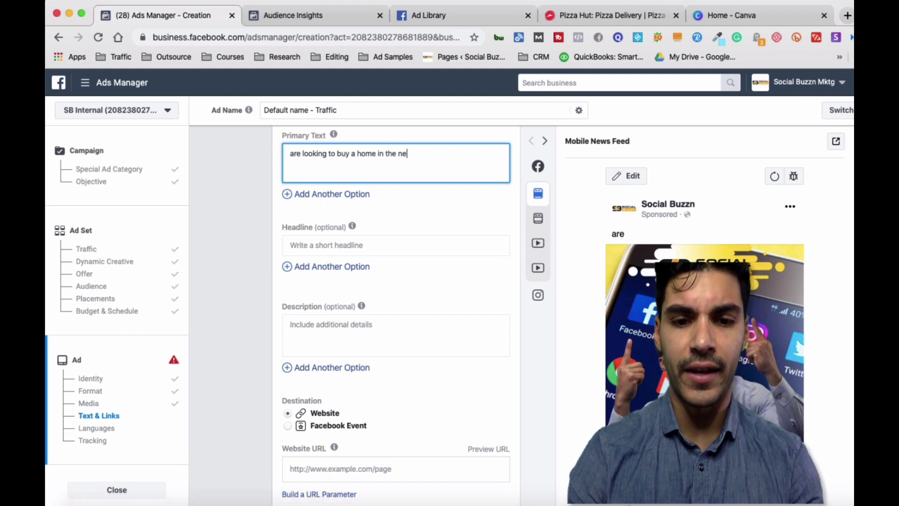
{"action": "type", "text": "xt"}
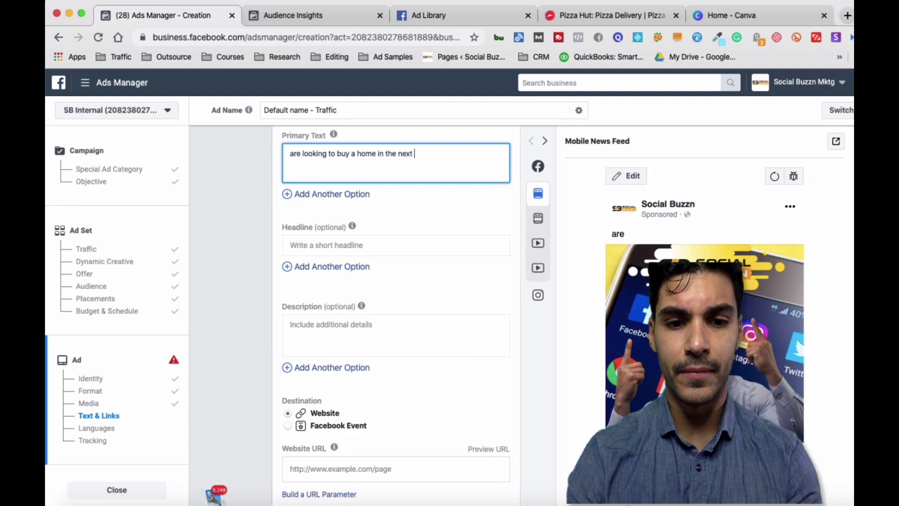
{"action": "type", "text": " 6 months? "}
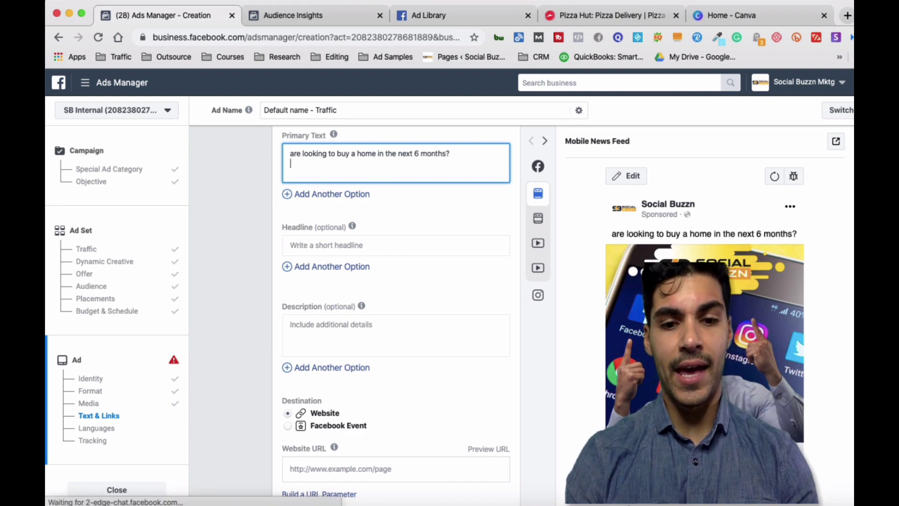
{"action": "type", "text": "blah blah blah"}
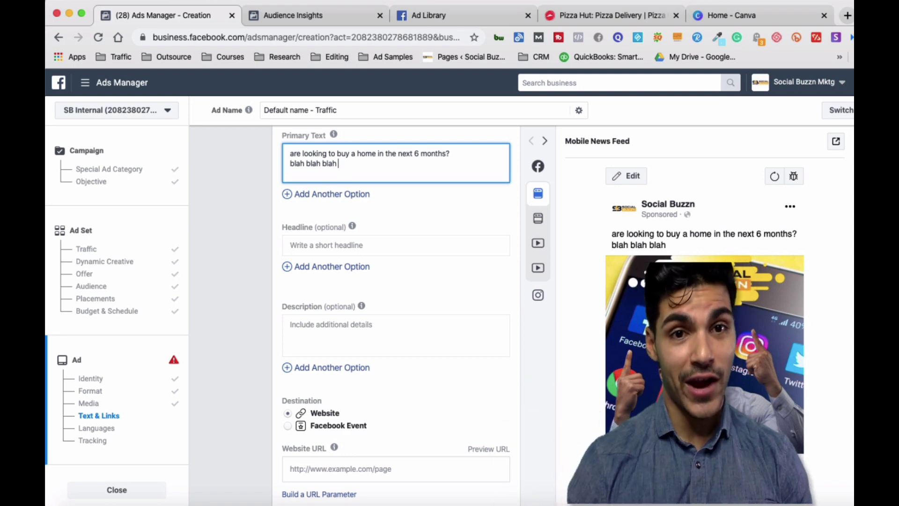
Enter "Extremely important headline" as the ad's headline, correcting its misspelled words
{"action": "scroll", "coordinate": [307, 242], "scroll_direction": "down", "scroll_amount": 1}
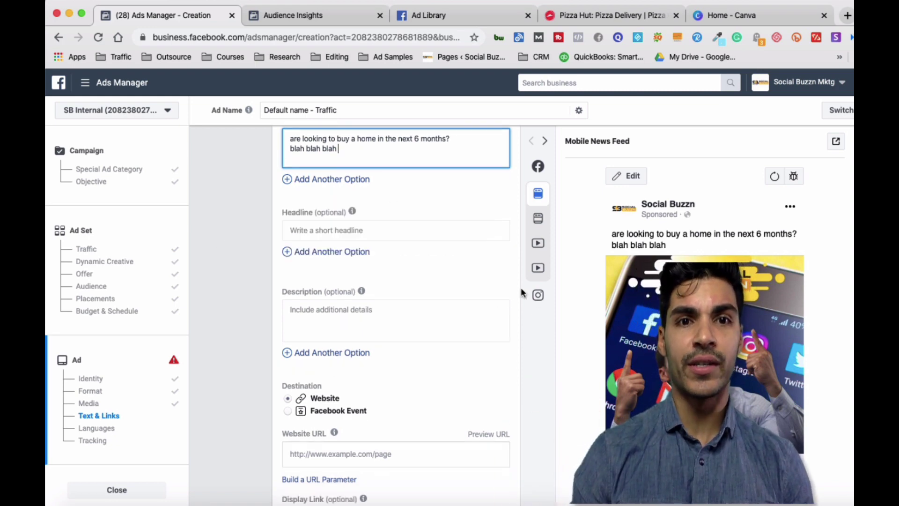
{"action": "left_click", "coordinate": [310, 229]}
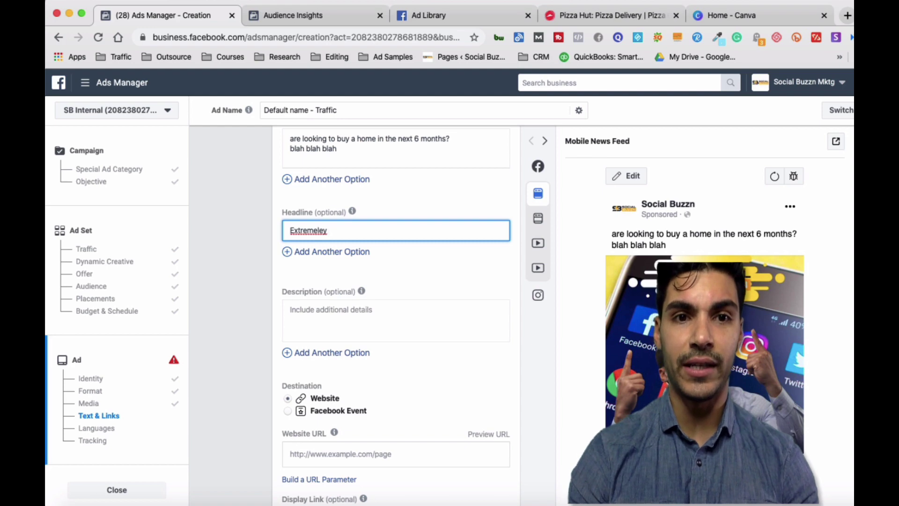
{"action": "type", "text": "rtnt he"}
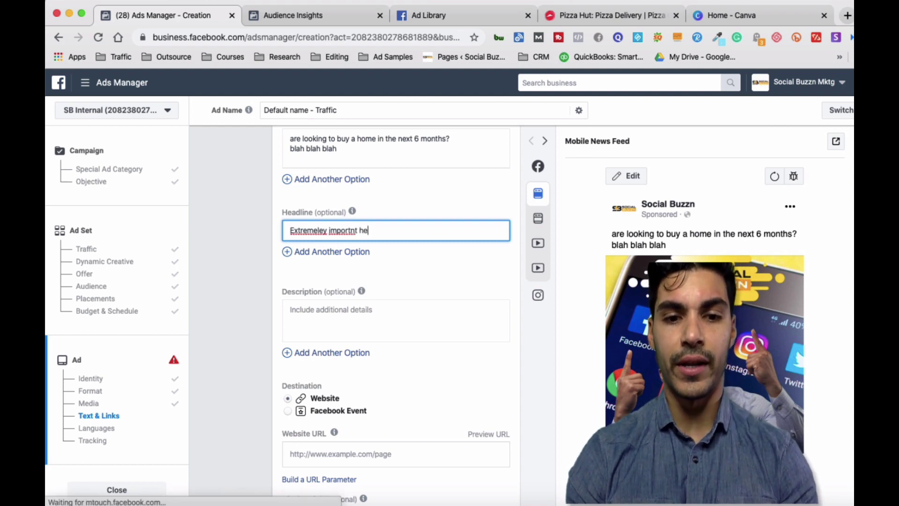
{"action": "type", "text": "adline"}
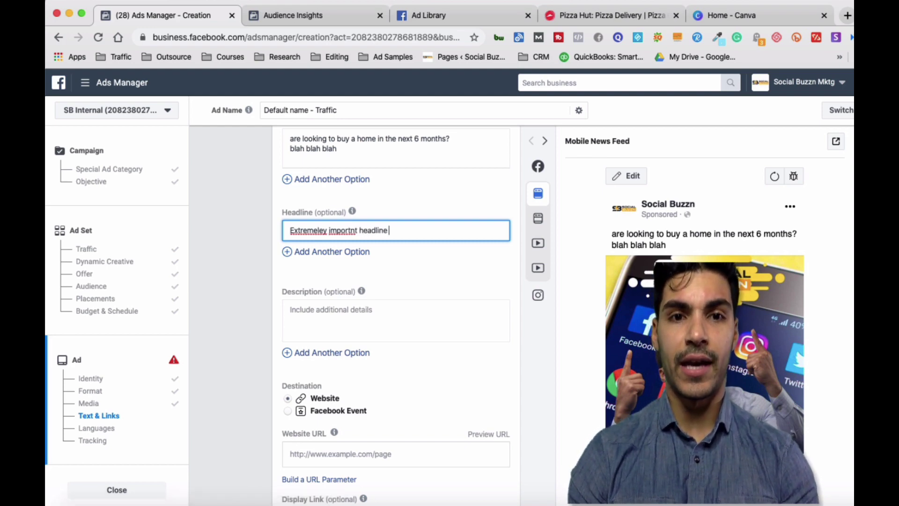
{"action": "right_click", "coordinate": [343, 228]}
{"action": "left_click", "coordinate": [349, 235]}
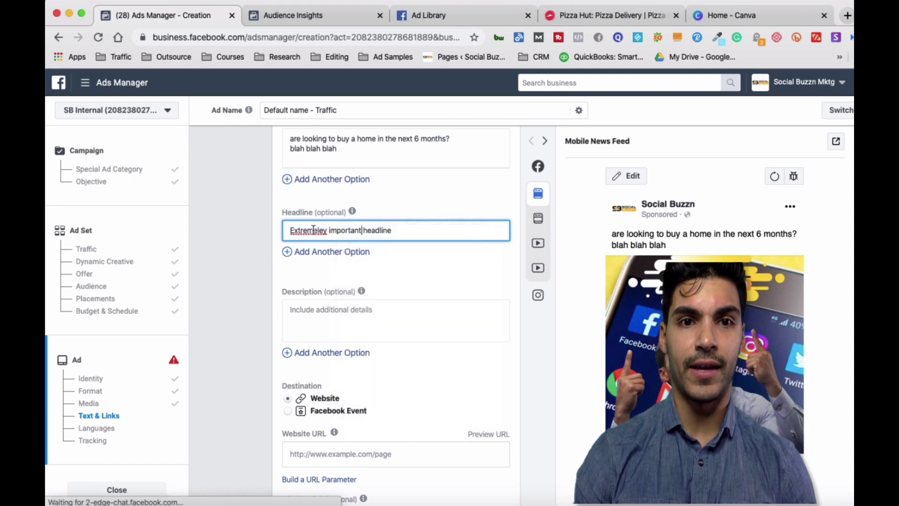
{"action": "right_click", "coordinate": [343, 229]}
{"action": "left_click", "coordinate": [344, 235]}
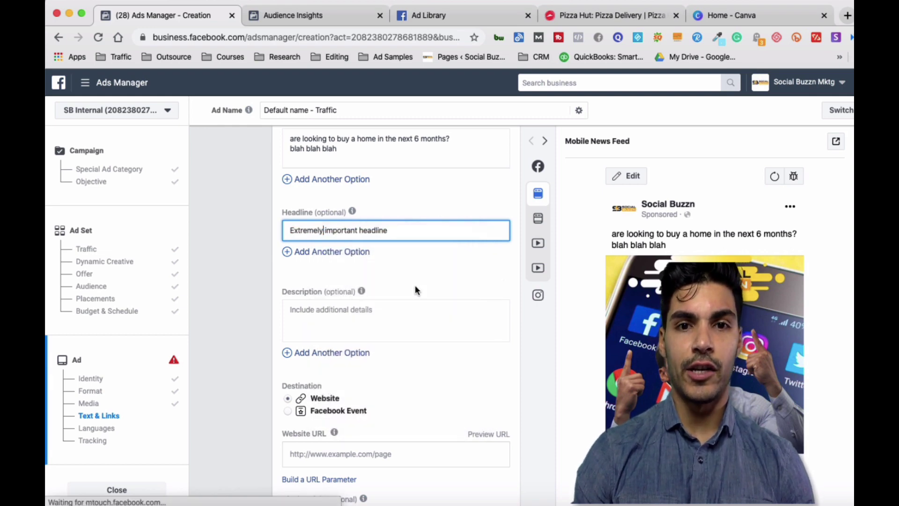
Look over the ad's optional description, destination, display link and call-to-action settings, leaving the description blank
{"action": "scroll", "coordinate": [415, 285], "scroll_direction": "down", "scroll_amount": 2}
{"action": "scroll", "coordinate": [414, 284], "scroll_direction": "down", "scroll_amount": 2}
{"action": "scroll", "coordinate": [415, 285], "scroll_direction": "up", "scroll_amount": 5}
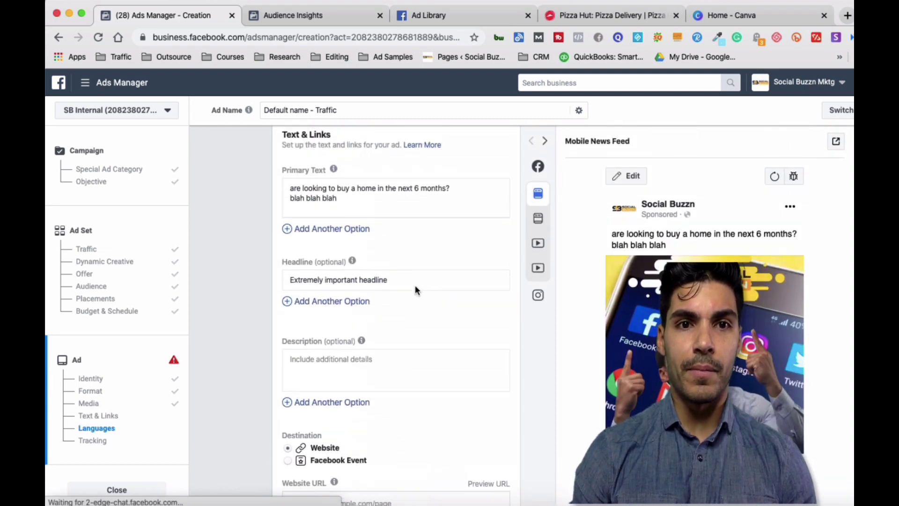
{"action": "scroll", "coordinate": [415, 285], "scroll_direction": "down", "scroll_amount": 5}
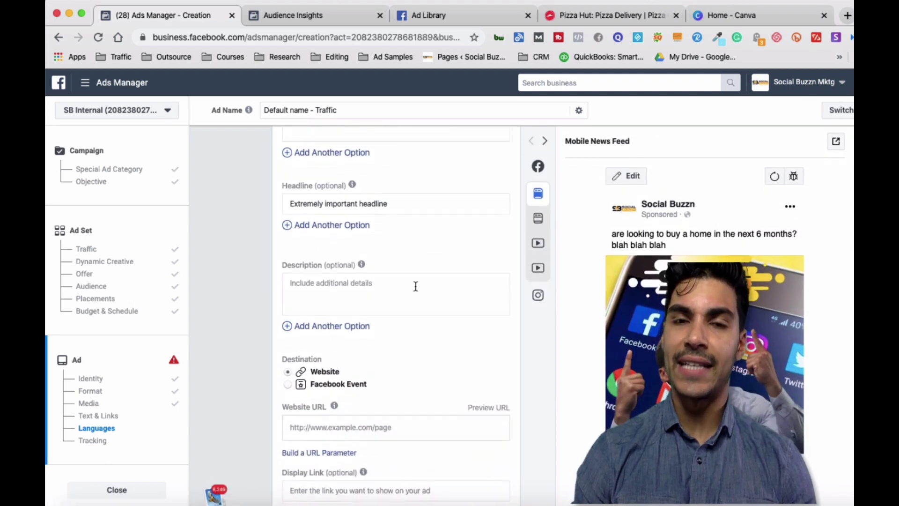
{"action": "scroll", "coordinate": [414, 285], "scroll_direction": "down", "scroll_amount": 3}
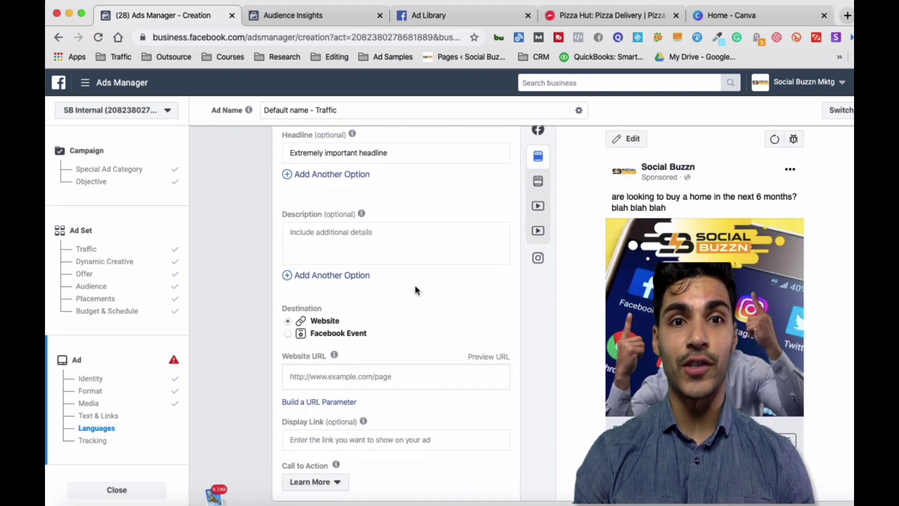
{"action": "left_click", "coordinate": [367, 214]}
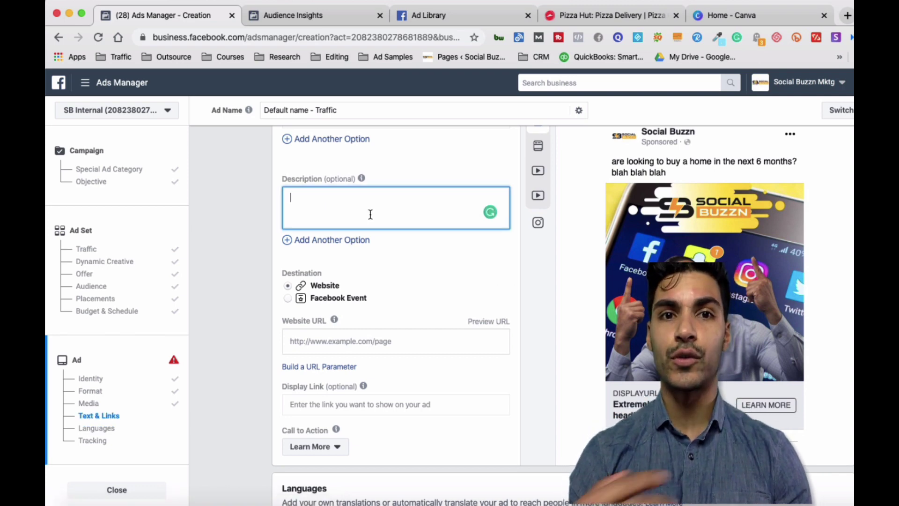
{"action": "scroll", "coordinate": [370, 214], "scroll_direction": "down", "scroll_amount": 3}
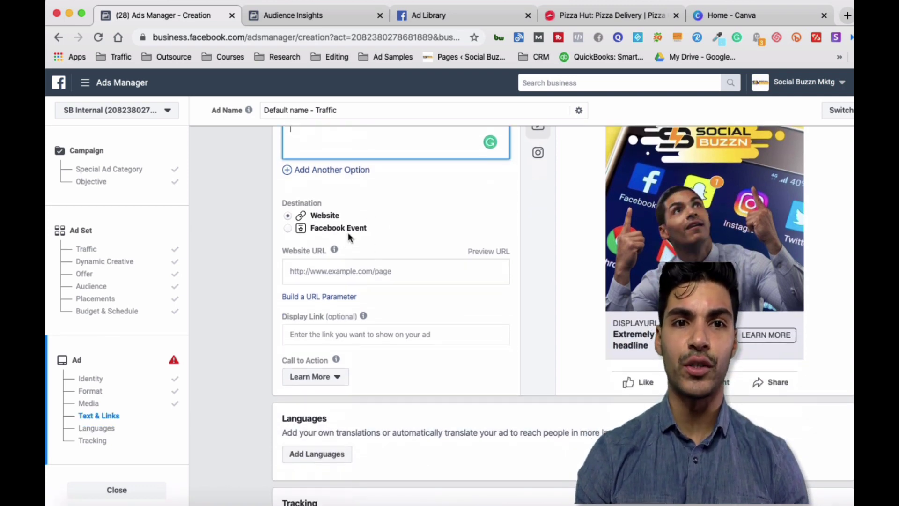
{"action": "scroll", "coordinate": [420, 273], "scroll_direction": "down", "scroll_amount": 3}
{"action": "scroll", "coordinate": [442, 168], "scroll_direction": "up", "scroll_amount": 2}
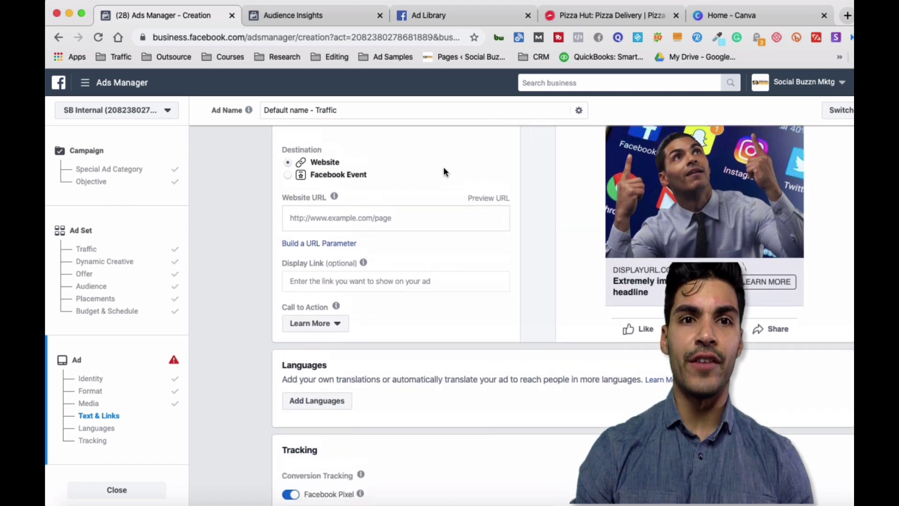
{"action": "left_click", "coordinate": [347, 237]}
{"action": "type", "text": "www."}
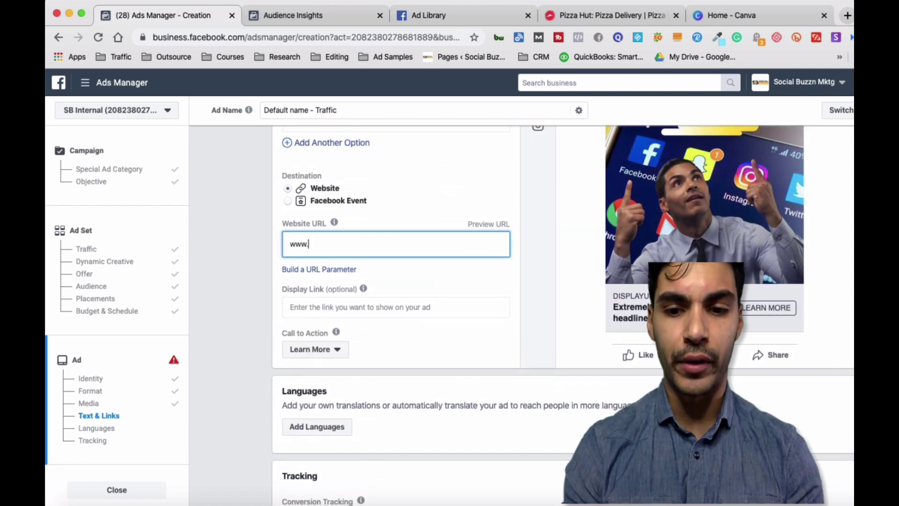
{"action": "type", "text": "social"}
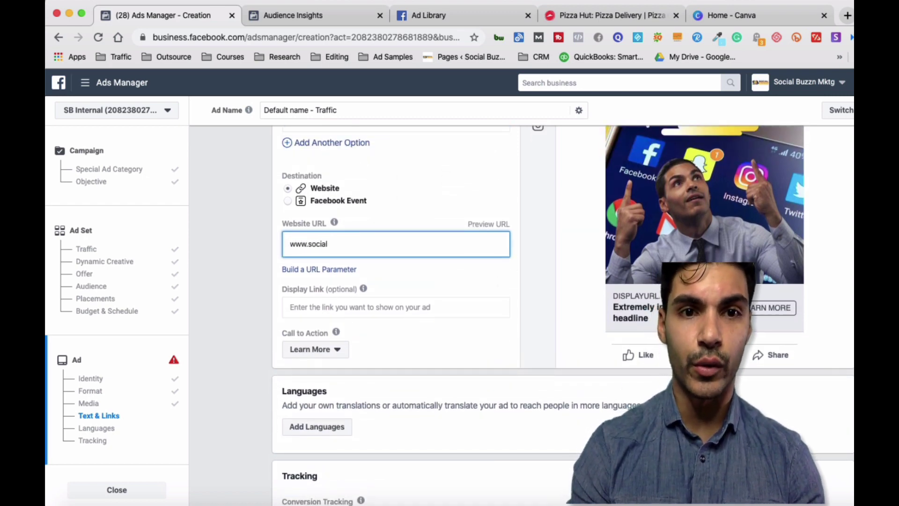
{"action": "type", "text": "buzn.com"}
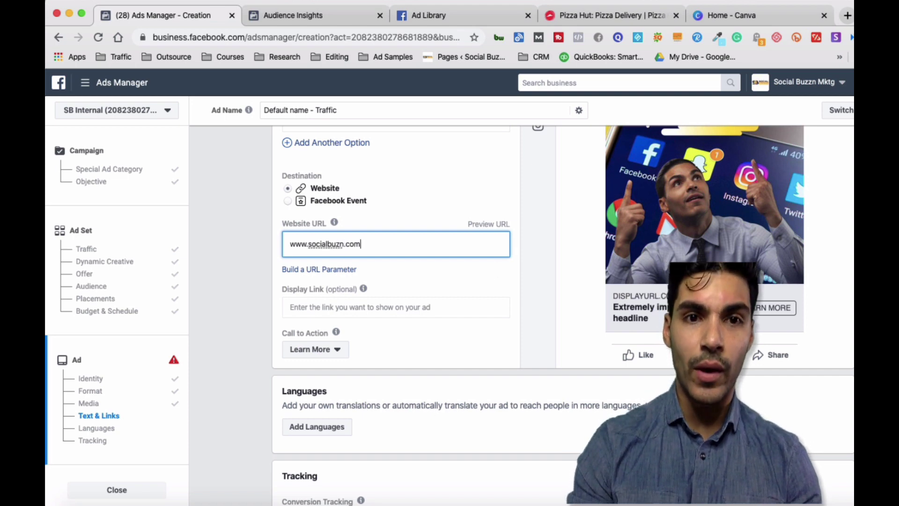
{"action": "key", "text": "BackSpace"}
{"action": "key", "text": "BackSpace"}
{"action": "key", "text": "BackSpace"}
{"action": "key", "text": "BackSpace"}
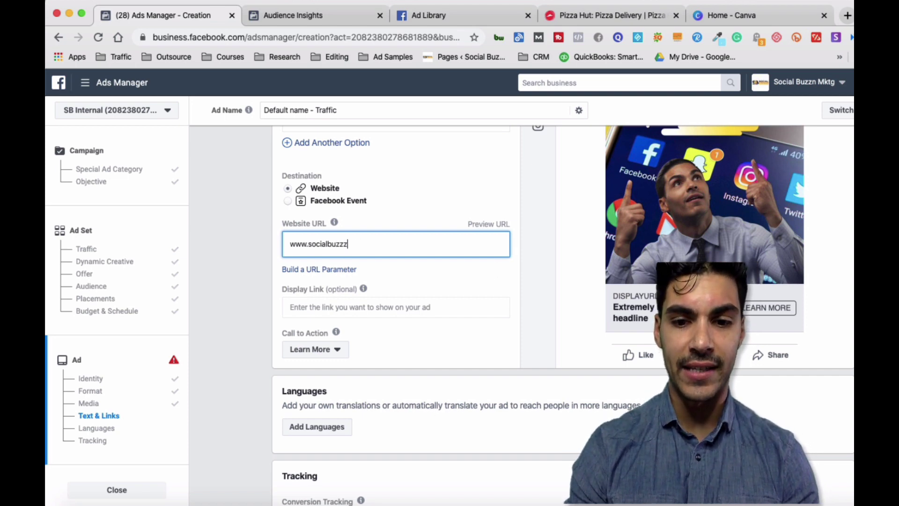
{"action": "type", "text": "zn"}
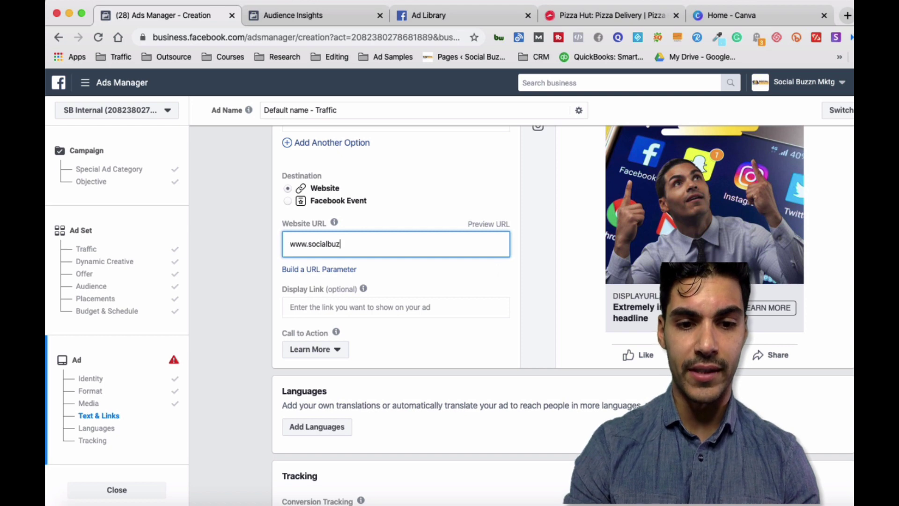
{"action": "type", "text": ".com"}
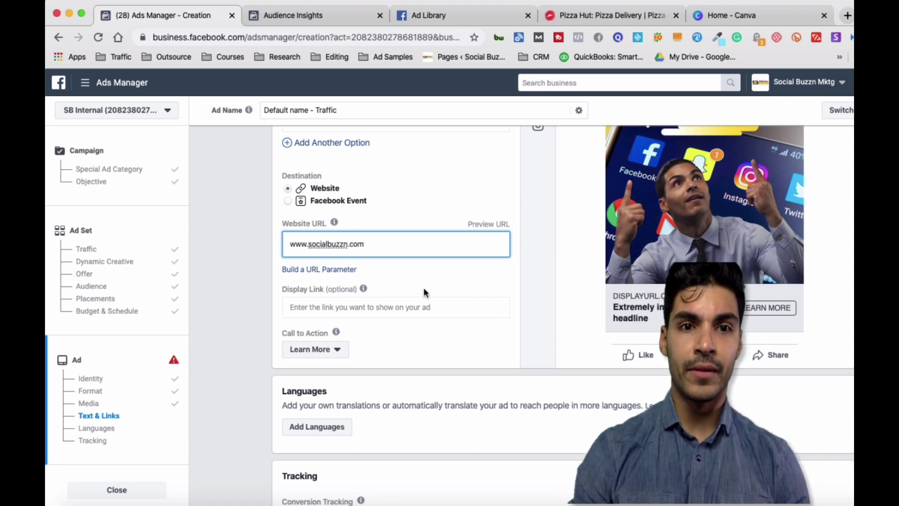
{"action": "left_click", "coordinate": [423, 292]}
Look through the call-to-action choices, keeping Learn More, and switch the ad preview to Desktop News Feed
{"action": "scroll", "coordinate": [423, 292], "scroll_direction": "up", "scroll_amount": 5}
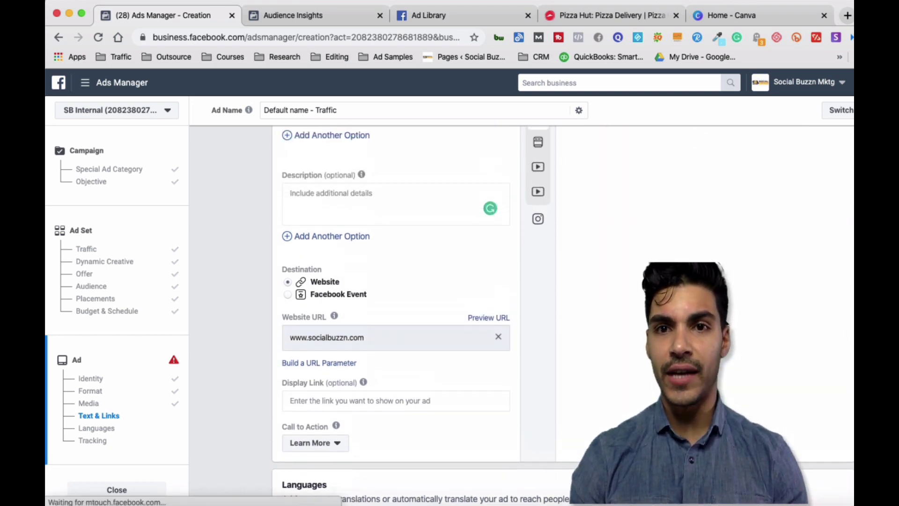
{"action": "scroll", "coordinate": [727, 325], "scroll_direction": "up", "scroll_amount": 2}
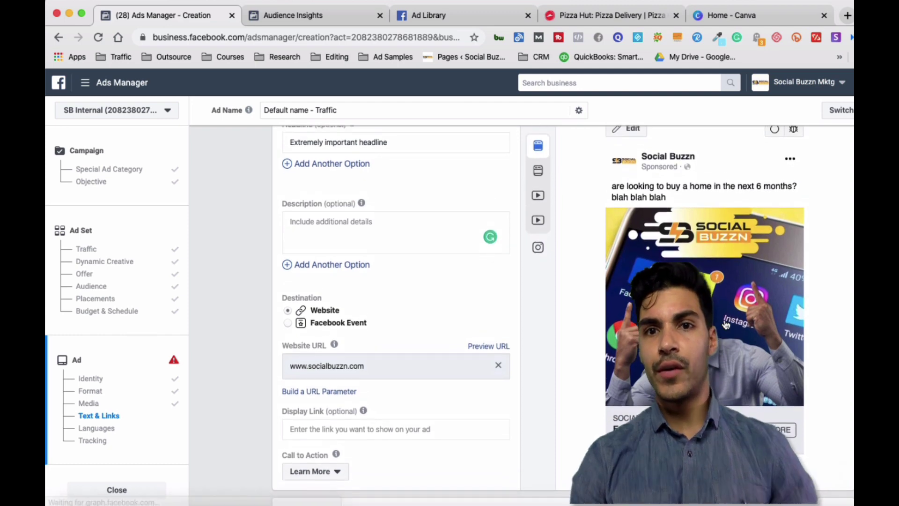
{"action": "scroll", "coordinate": [664, 262], "scroll_direction": "down", "scroll_amount": 2}
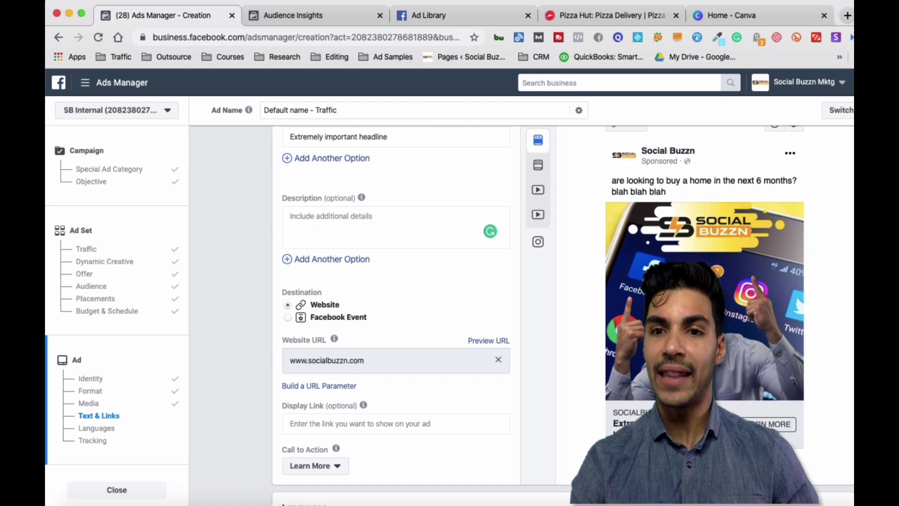
{"action": "scroll", "coordinate": [767, 426], "scroll_direction": "down", "scroll_amount": 1}
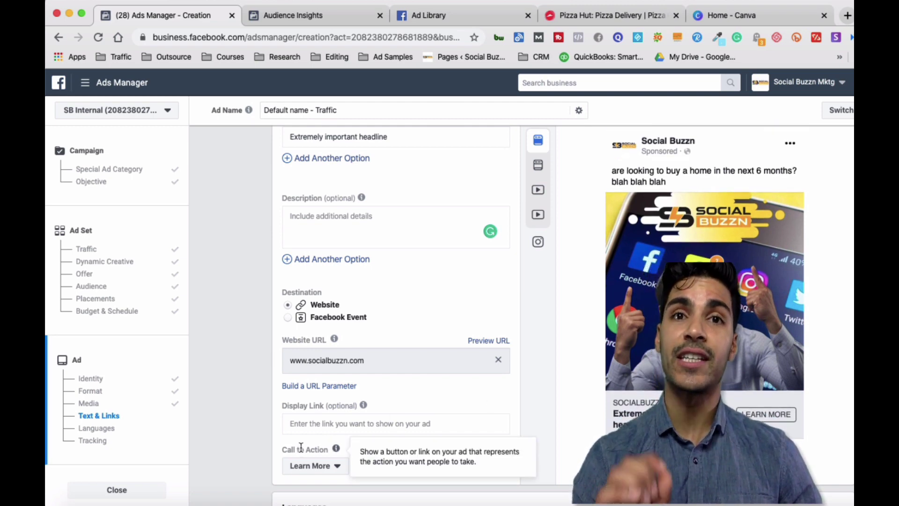
{"action": "left_click", "coordinate": [309, 466]}
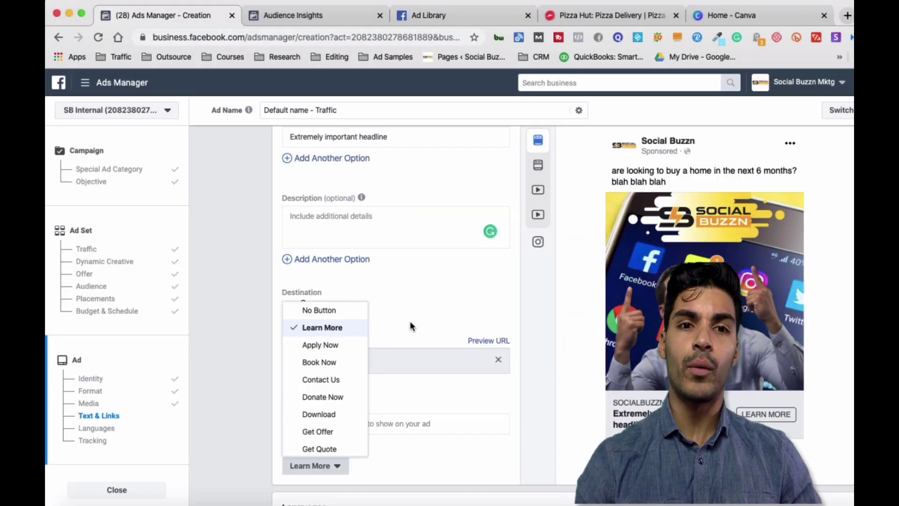
{"action": "left_click", "coordinate": [409, 321]}
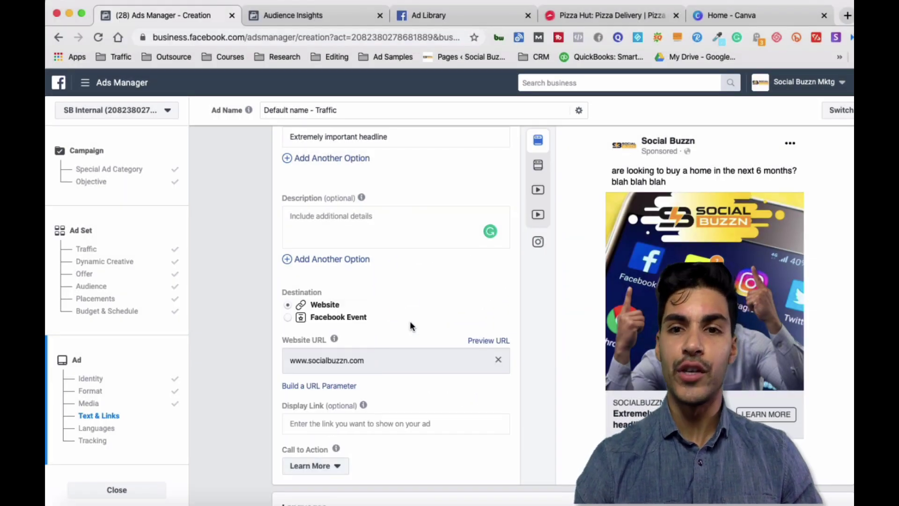
{"action": "scroll", "coordinate": [550, 383], "scroll_direction": "up", "scroll_amount": 2}
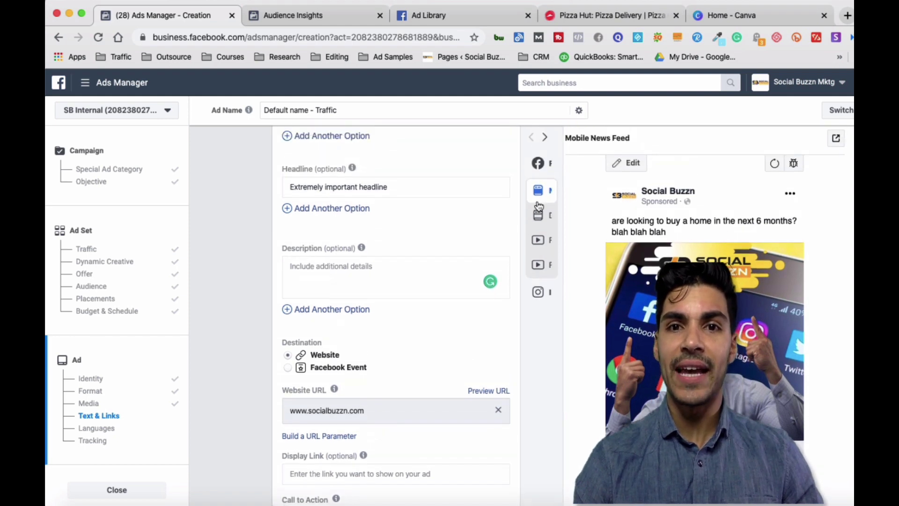
{"action": "left_click", "coordinate": [554, 218]}
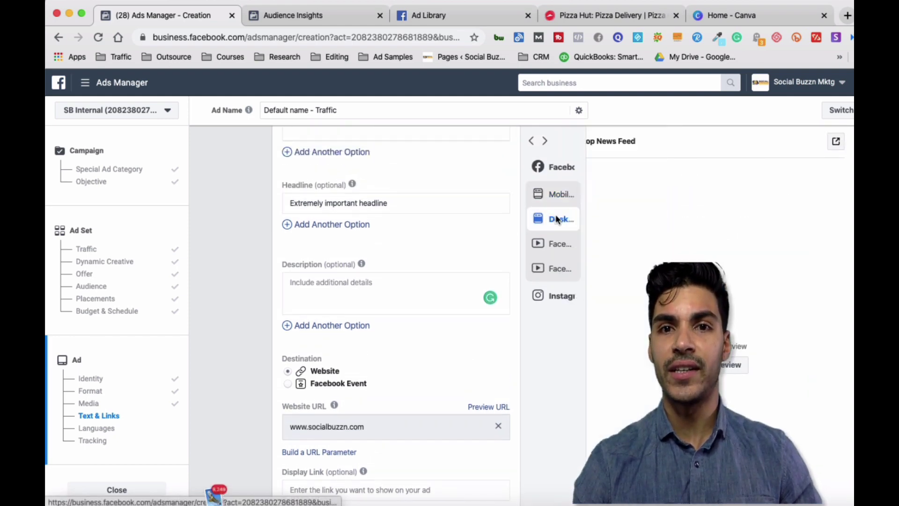
Compare the ad's Facebook In-Stream Video (Mobile) preview with its Desktop News Feed preview, checking the primary text and image
{"action": "left_click", "coordinate": [545, 142]}
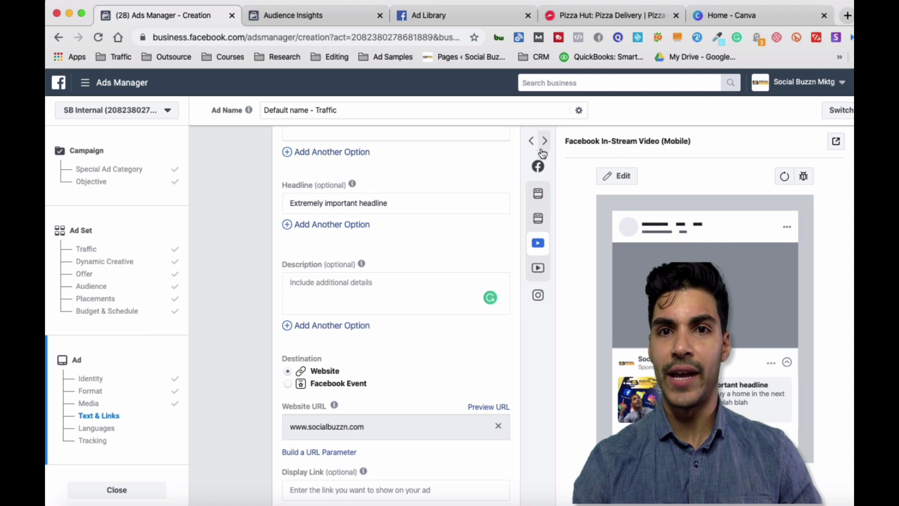
{"action": "mouse_move", "coordinate": [543, 218]}
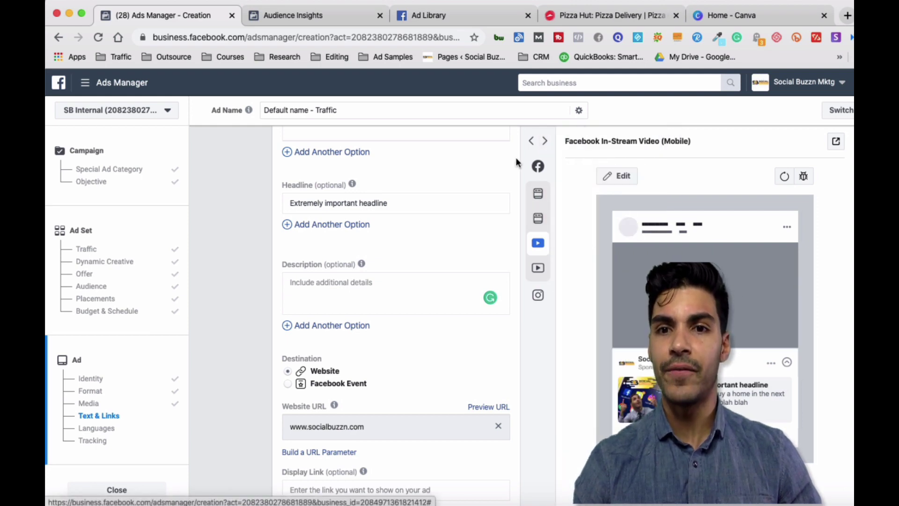
{"action": "left_click", "coordinate": [532, 141]}
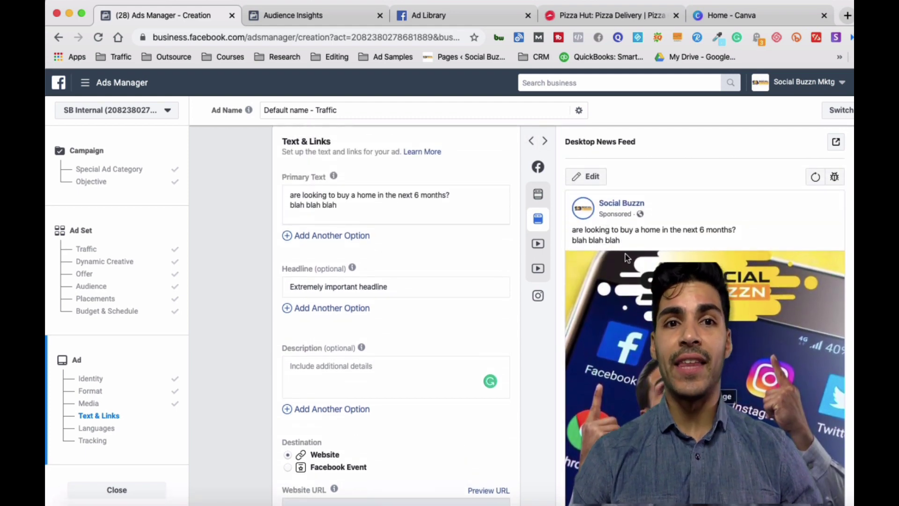
{"action": "scroll", "coordinate": [625, 251], "scroll_direction": "up", "scroll_amount": 1}
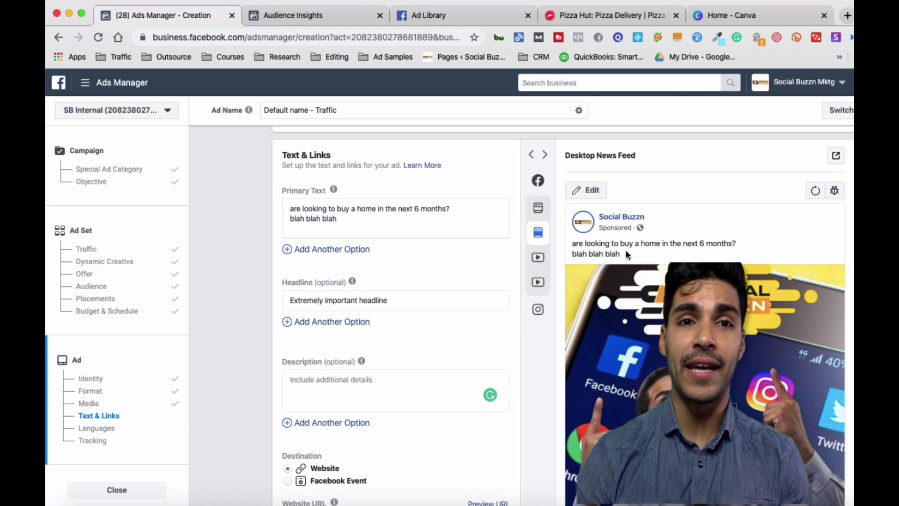
{"action": "scroll", "coordinate": [626, 254], "scroll_direction": "up", "scroll_amount": 2}
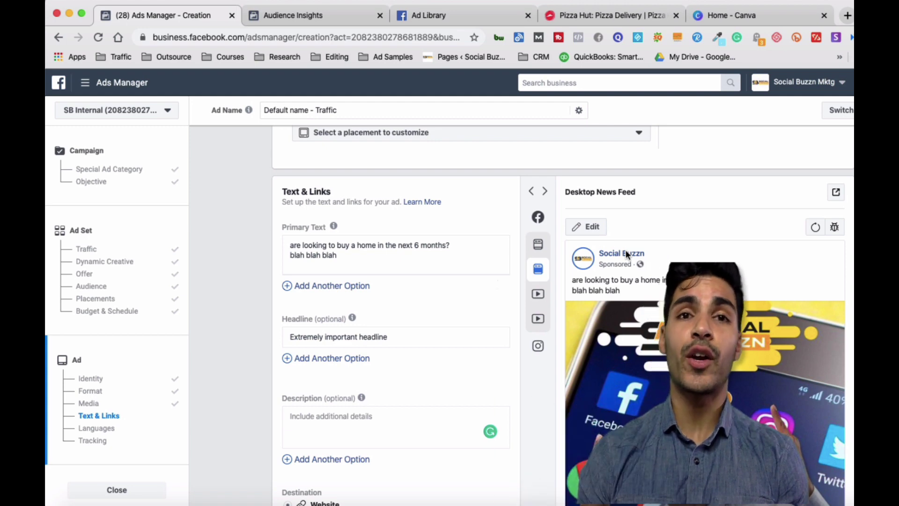
{"action": "scroll", "coordinate": [626, 254], "scroll_direction": "down", "scroll_amount": 2}
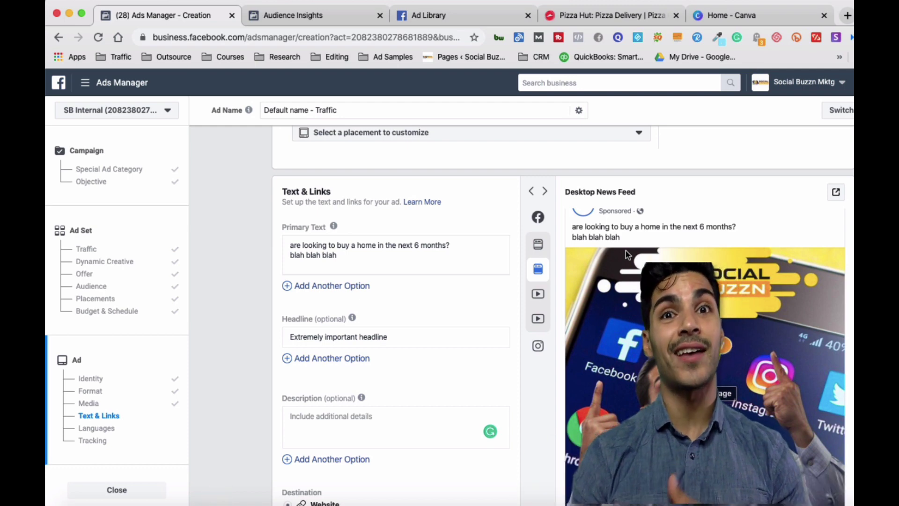
Review the ad's Languages and Tracking settings, including Facebook Pixel, offline events and URL parameters
{"action": "scroll", "coordinate": [625, 251], "scroll_direction": "down", "scroll_amount": 2}
{"action": "scroll", "coordinate": [475, 317], "scroll_direction": "down", "scroll_amount": 15}
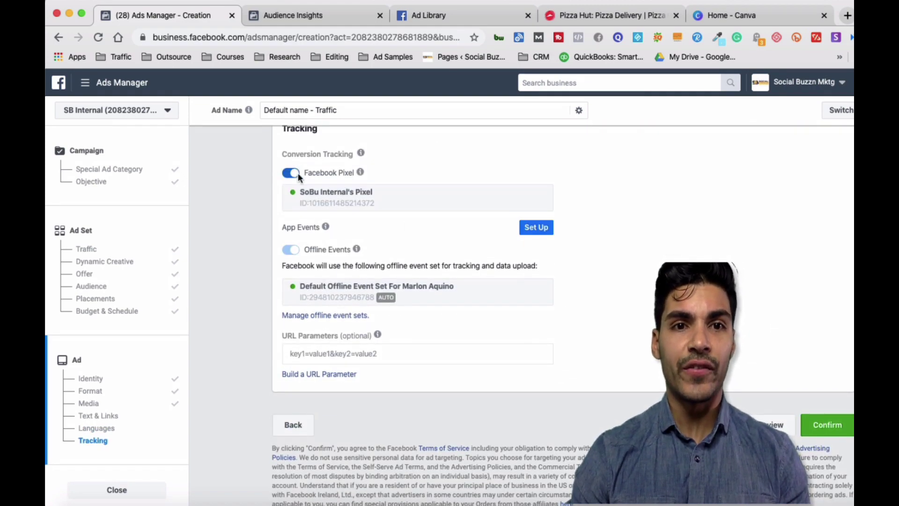
{"action": "scroll", "coordinate": [290, 217], "scroll_direction": "up", "scroll_amount": 3}
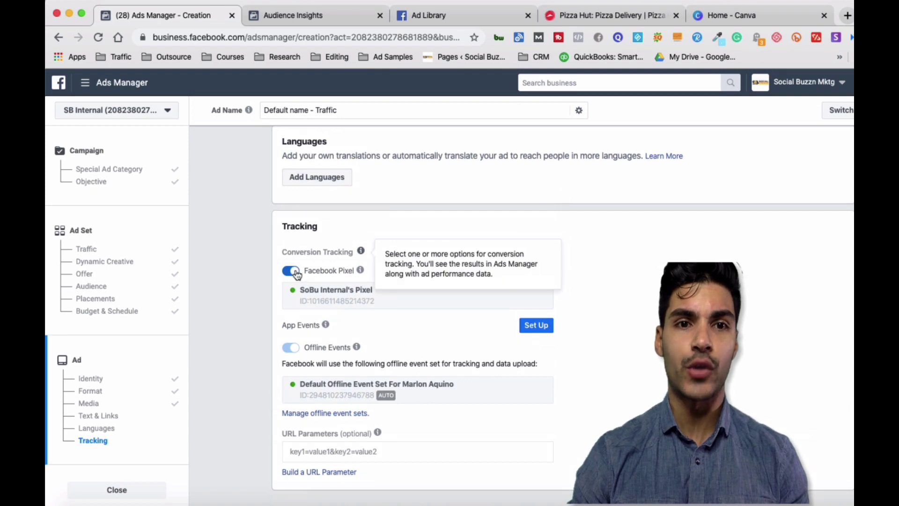
{"action": "mouse_move", "coordinate": [298, 276]}
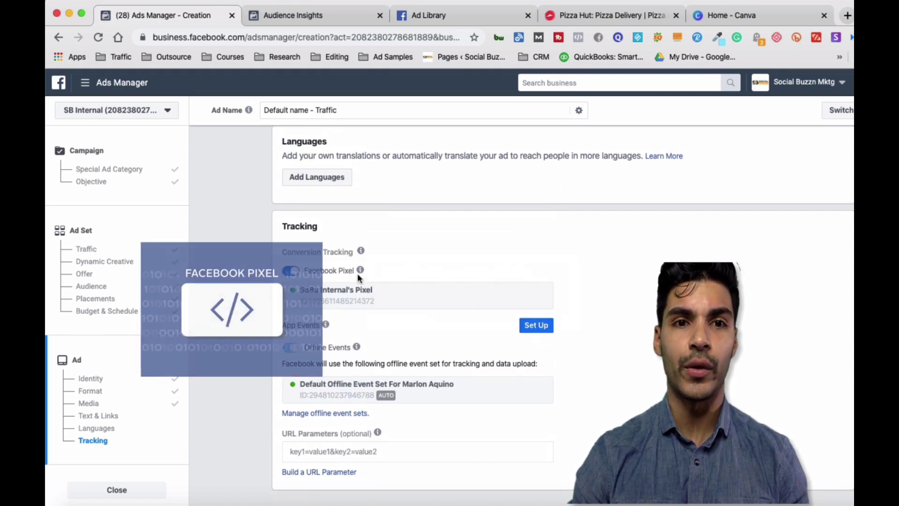
{"action": "scroll", "coordinate": [606, 366], "scroll_direction": "down", "scroll_amount": 1}
{"action": "scroll", "coordinate": [605, 366], "scroll_direction": "down", "scroll_amount": 2}
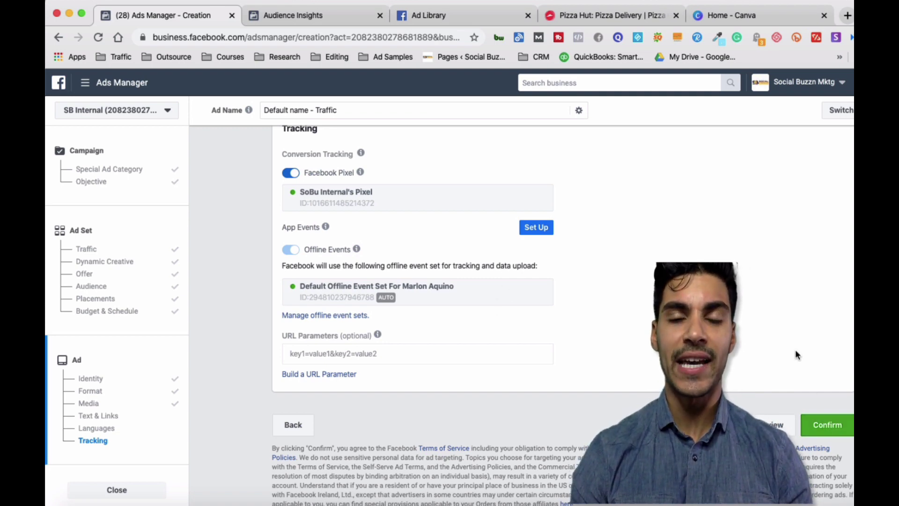
{"action": "scroll", "coordinate": [795, 349], "scroll_direction": "up", "scroll_amount": 1}
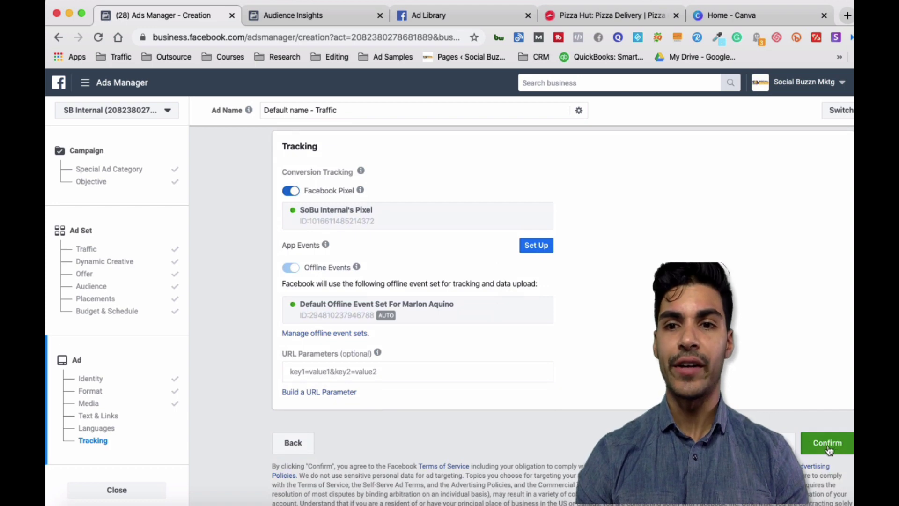
Confirm the finished ad for publishing and turn off the Traffic website visits campaign
{"action": "left_click", "coordinate": [812, 443]}
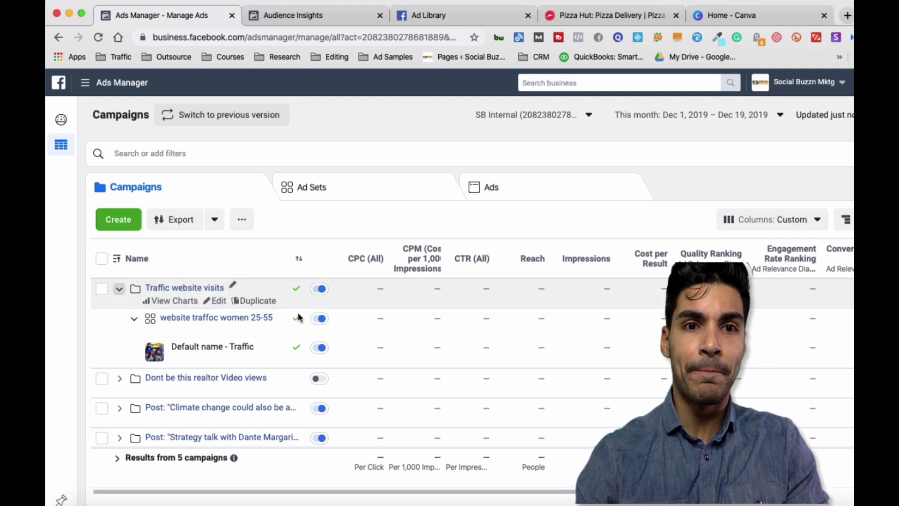
{"action": "left_click", "coordinate": [325, 290]}
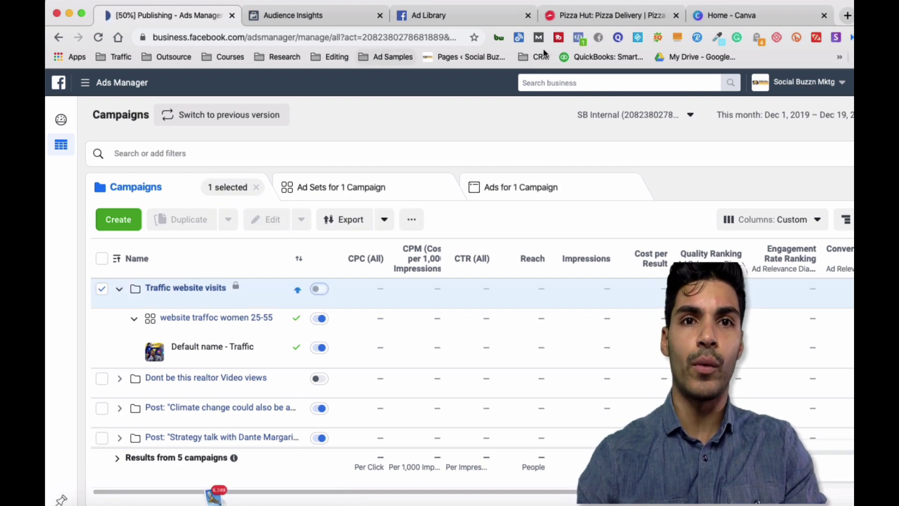
Go to the open Pizza Hut website and inspect its tracking pixels with Facebook Pixel Helper
{"action": "left_click", "coordinate": [613, 14]}
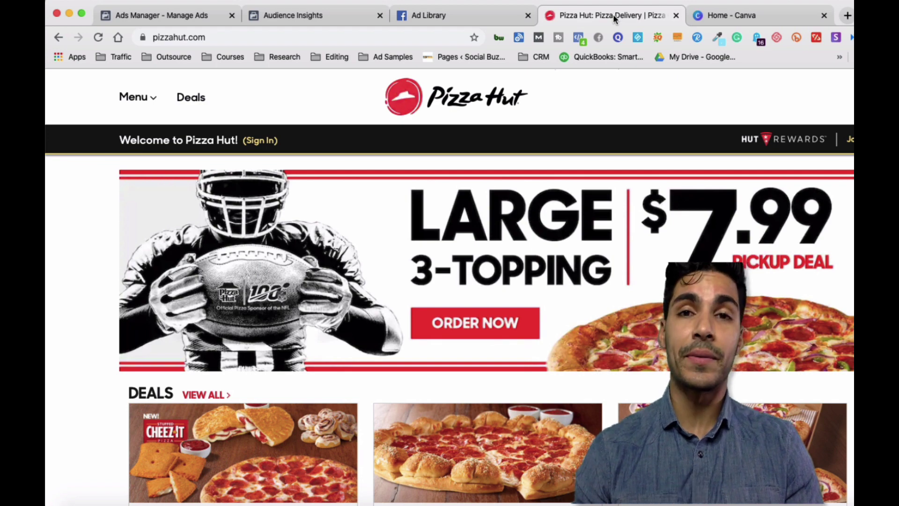
{"action": "left_click", "coordinate": [581, 39]}
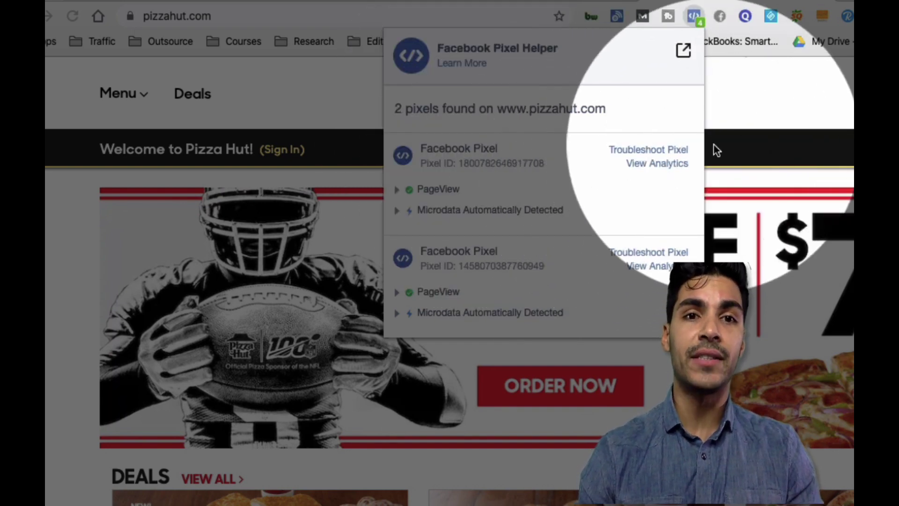
{"action": "left_click", "coordinate": [712, 147]}
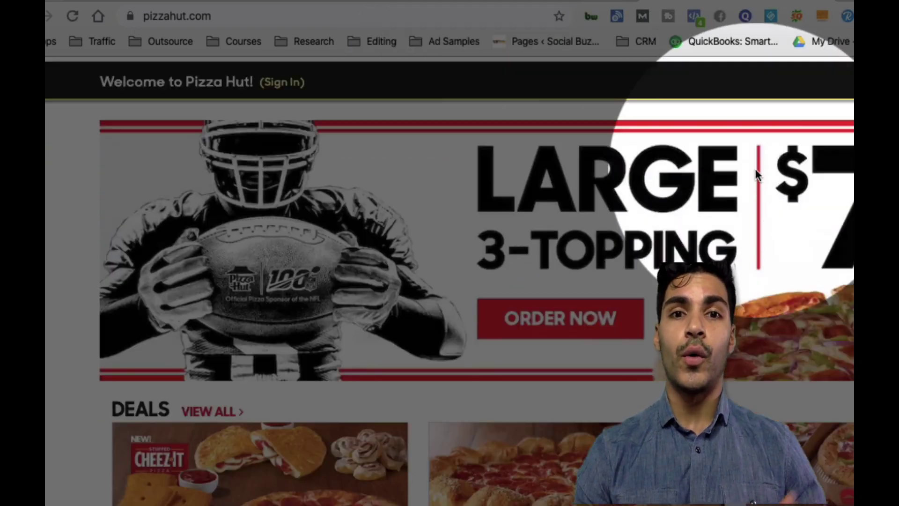
{"action": "scroll", "coordinate": [756, 174], "scroll_direction": "down", "scroll_amount": 3}
{"action": "scroll", "coordinate": [756, 174], "scroll_direction": "up", "scroll_amount": 3}
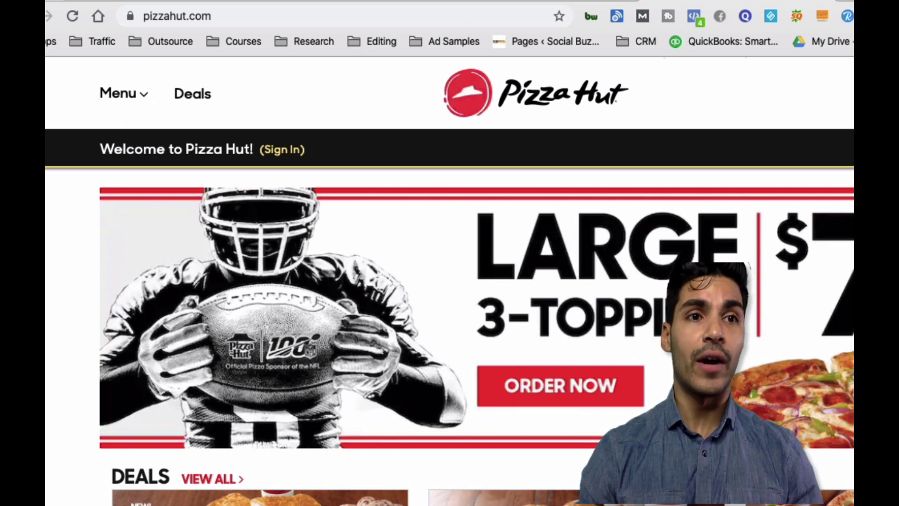
Open the audience library of the Coldwell Banker West ad account and look over its saved audiences
{"action": "left_click", "coordinate": [733, 41]}
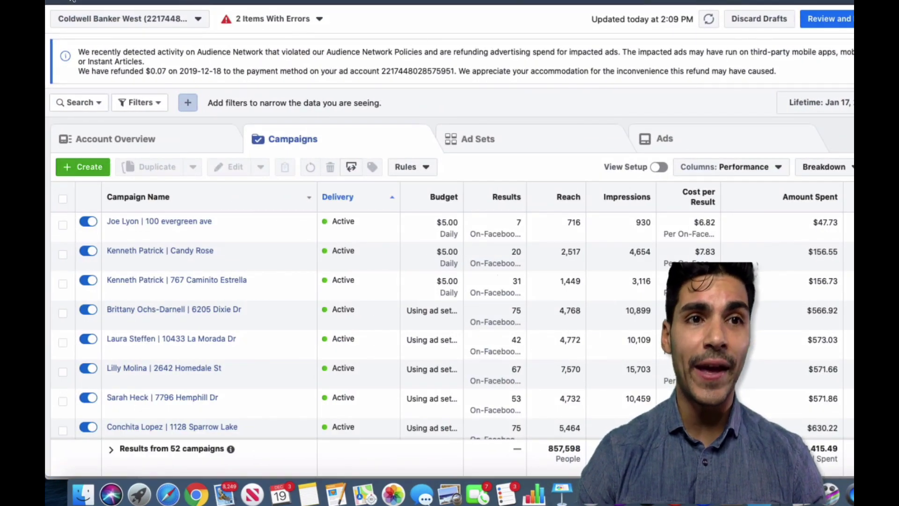
{"action": "left_click", "coordinate": [80, 1]}
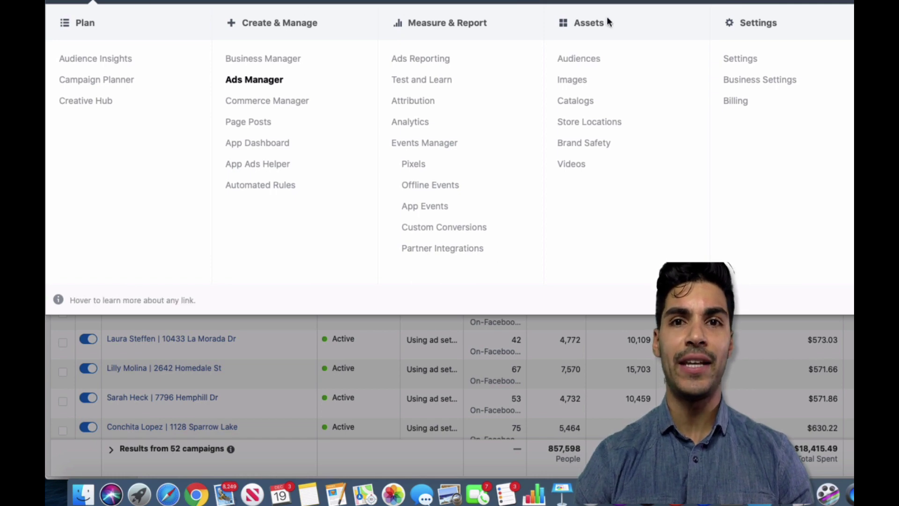
{"action": "left_click", "coordinate": [582, 59]}
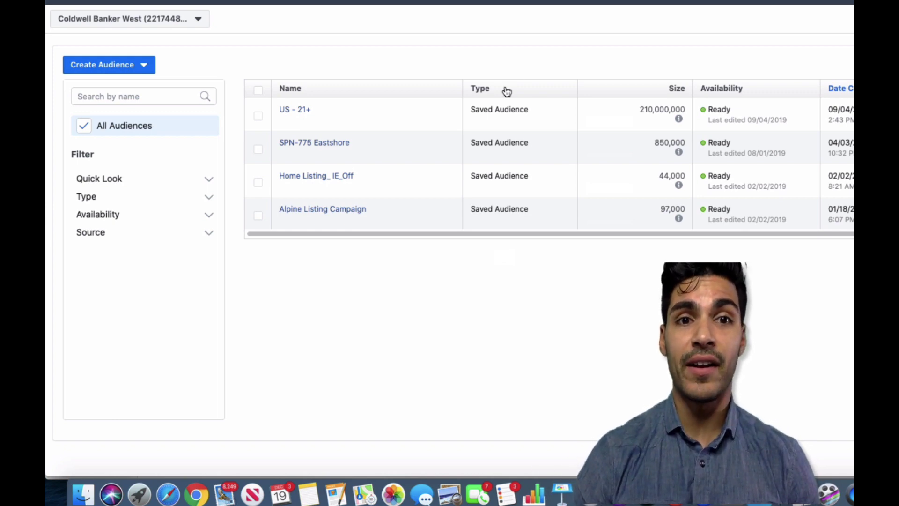
{"action": "scroll", "coordinate": [496, 123], "scroll_direction": "up", "scroll_amount": 1}
{"action": "scroll", "coordinate": [497, 123], "scroll_direction": "down", "scroll_amount": 1}
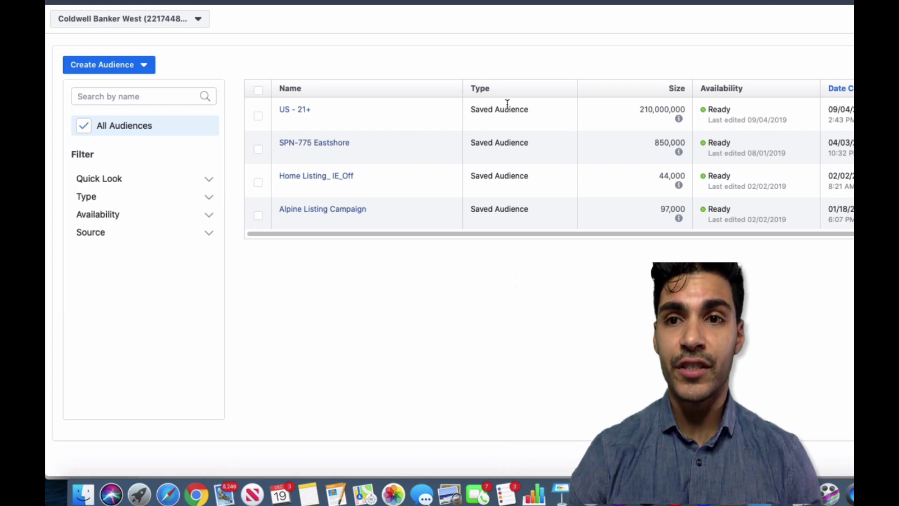
Try a lookalike audience with its size range extended to 4%, closing the setup without creating it
{"action": "left_click", "coordinate": [135, 66]}
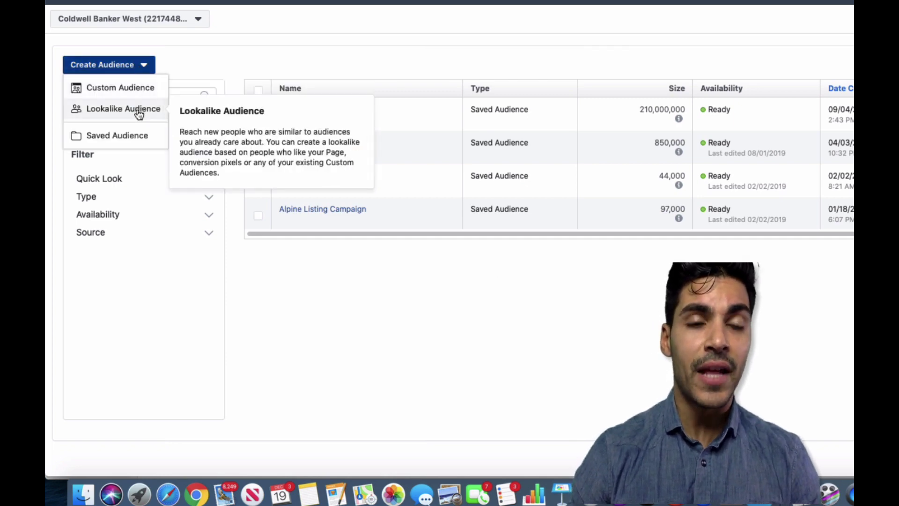
{"action": "left_click", "coordinate": [103, 111]}
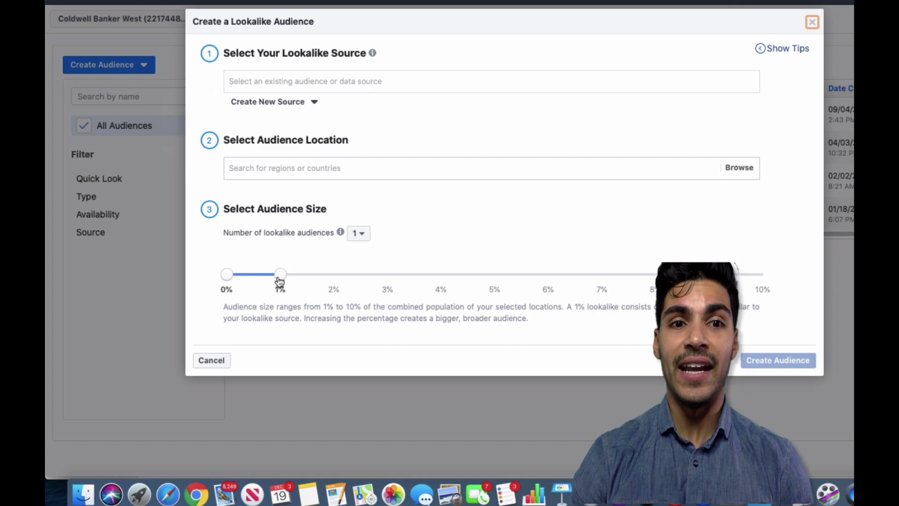
{"action": "left_click_drag", "start_coordinate": [279, 280], "coordinate": [441, 281]}
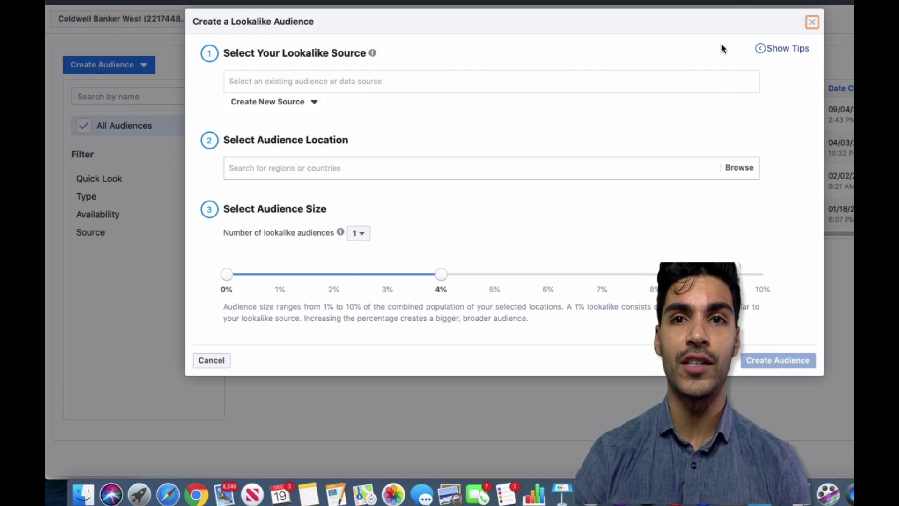
{"action": "left_click", "coordinate": [812, 23]}
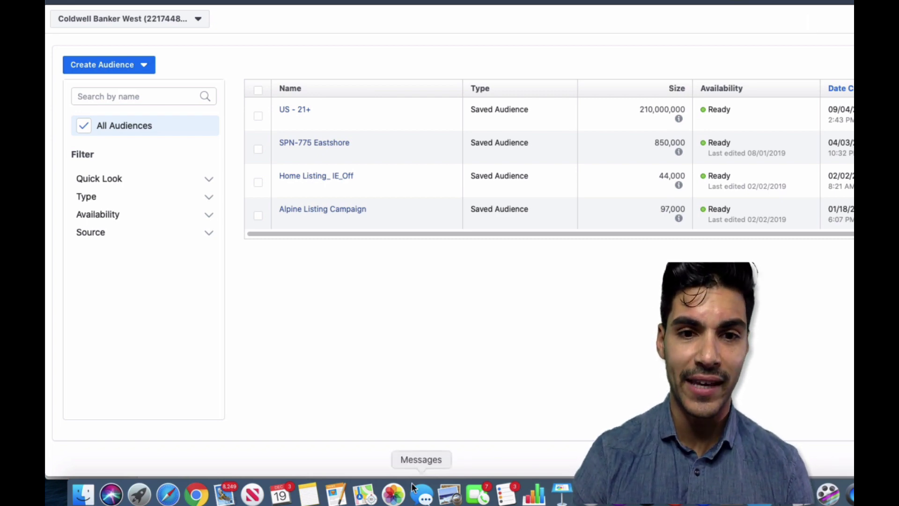
Switch to the Keynote presentation to read the Bonus Tips slide
{"action": "left_click", "coordinate": [562, 493]}
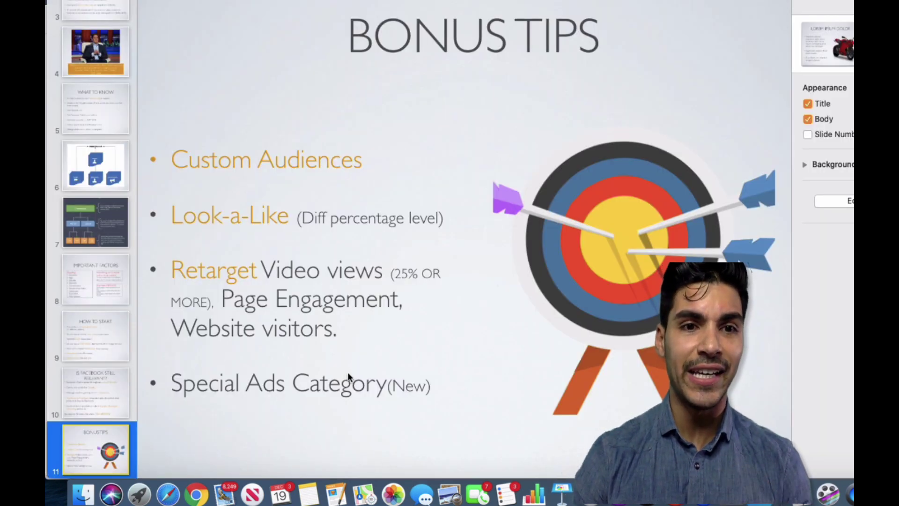